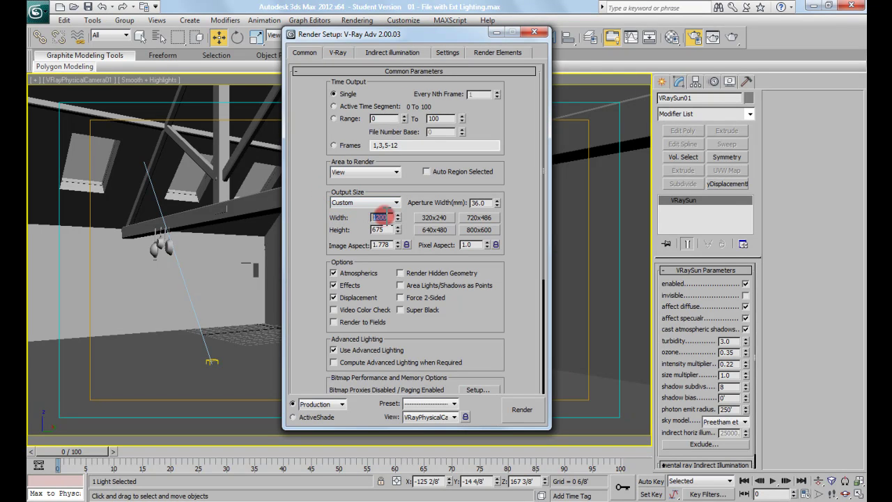
Lock the image aspect ratio and set the output width to 600
left_click(406, 243)
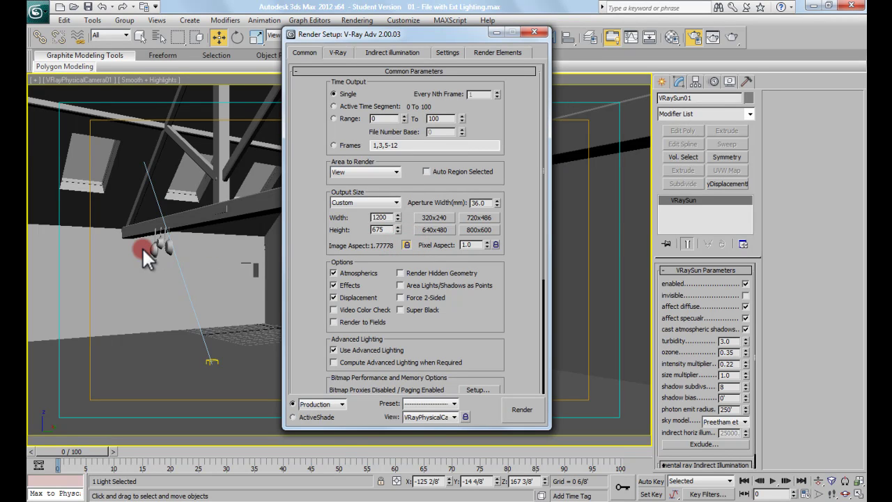
double_click(387, 217)
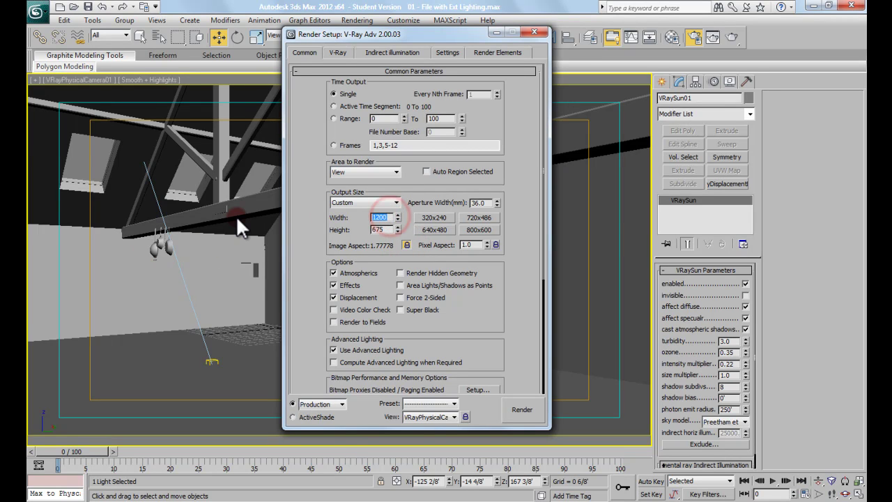
type("600")
key("Return")
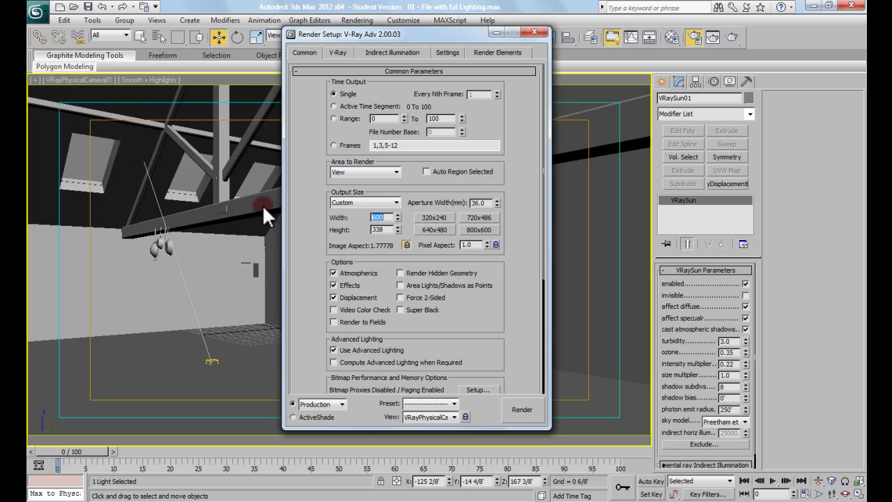
Unlock the image aspect ratio and set the output height to 600, keeping the camera view uncovered
double_click(380, 218)
double_click(383, 230)
type("600")
key("Return")
left_click_drag(404, 33, 656, 23)
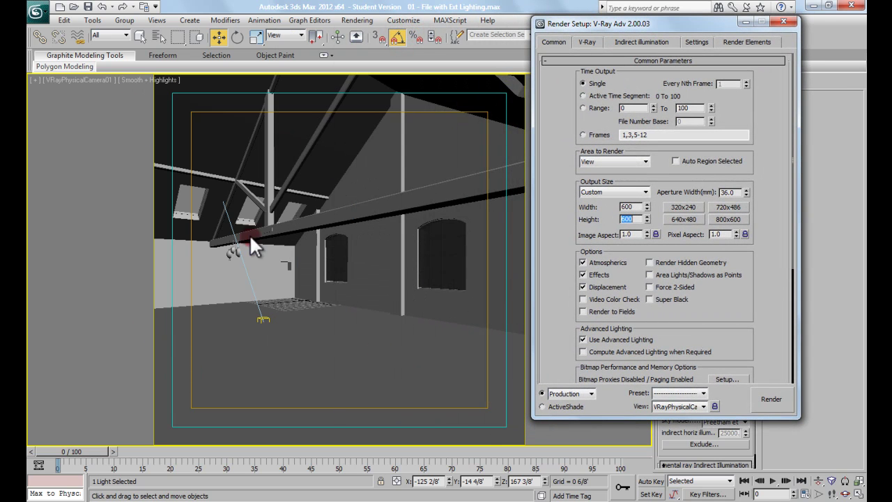
Toggle the safe frame display off and on in the camera viewport to compare the framing
middle_click(237, 214)
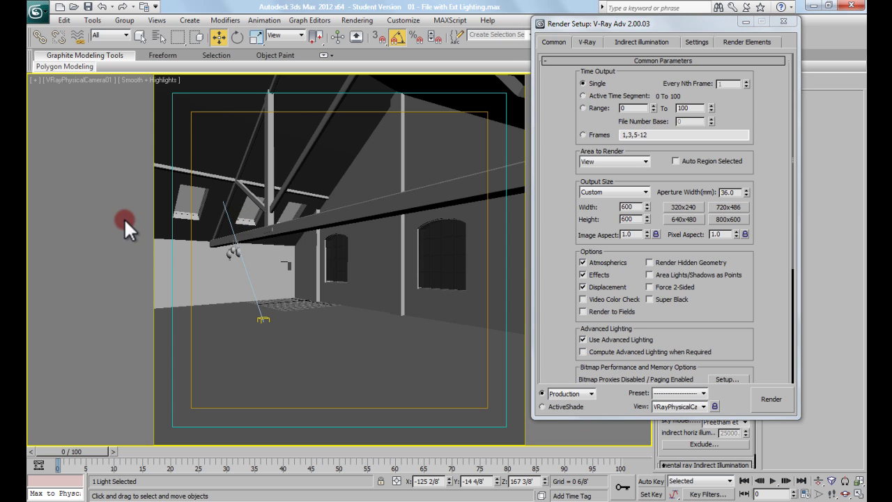
key("shift+f")
key("shift+f")
key("shift+f")
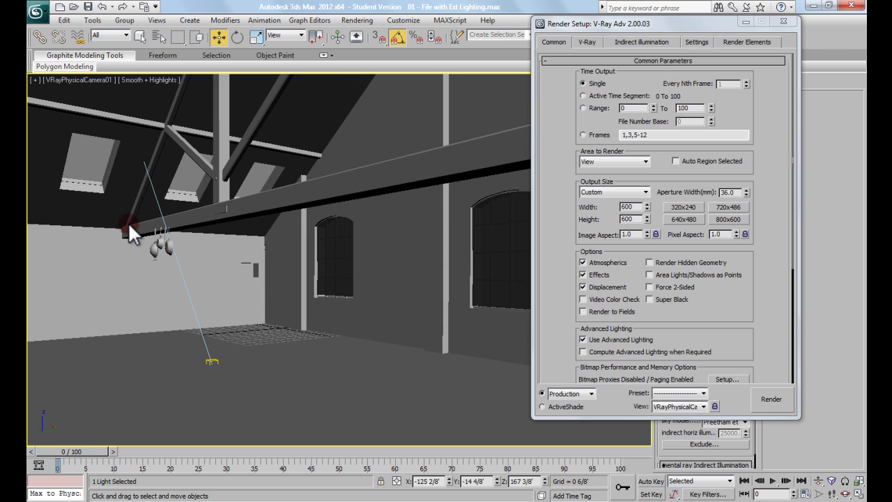
key("shift+f")
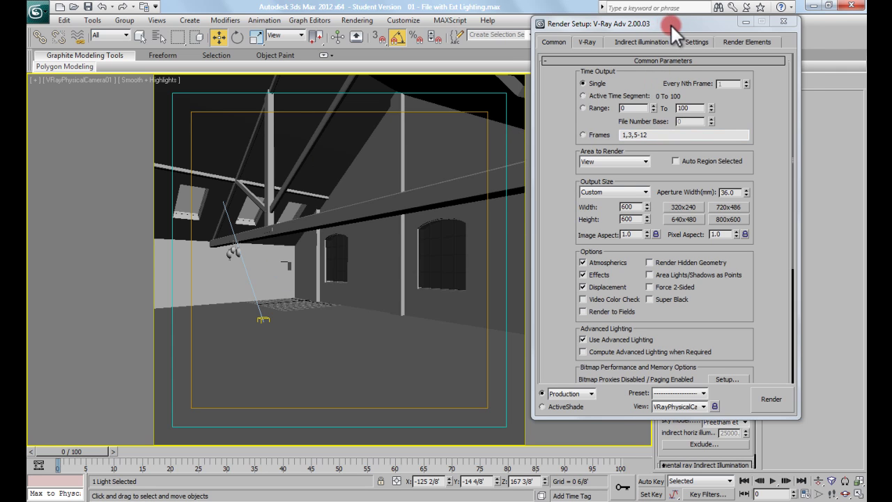
Set the output height to 338 and lock the image aspect ratio
left_click_drag(672, 28, 680, 26)
double_click(638, 217)
type("338")
key("Return")
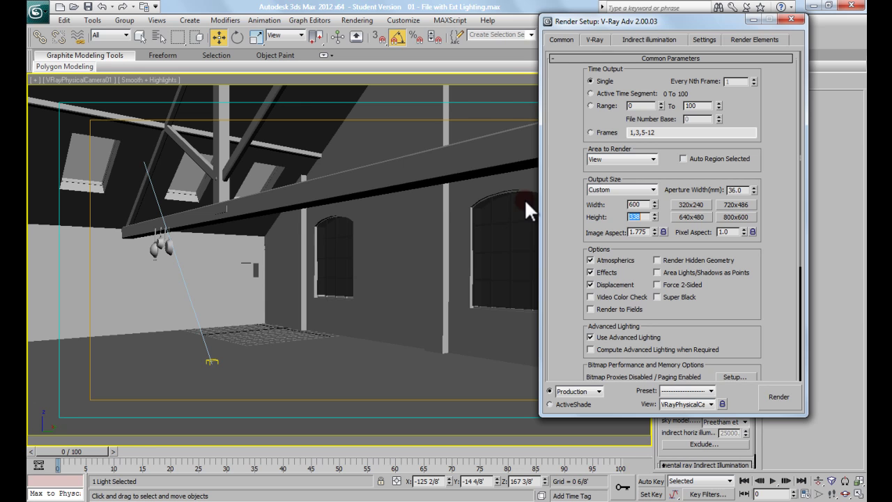
left_click(663, 232)
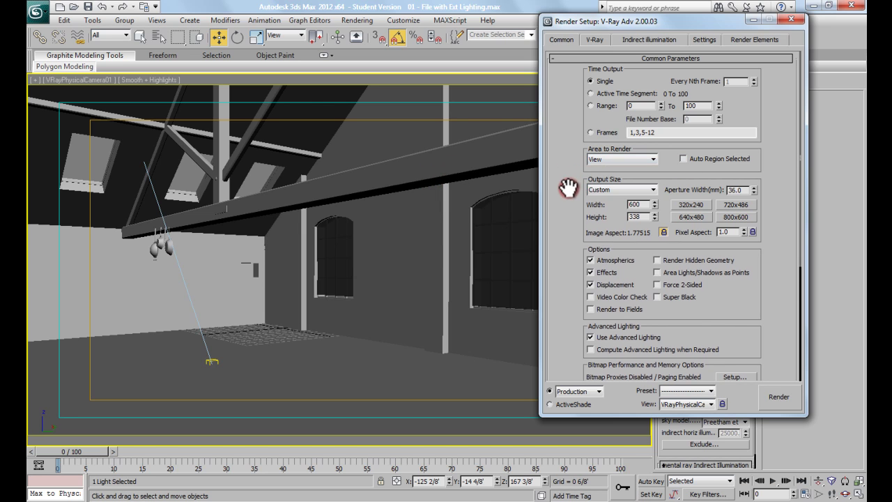
Review the common output, image sampler, Adaptive DMC, indirect illumination and V-Ray system settings
left_click_drag(568, 184, 571, 149)
scroll(570, 150, "down", 2)
scroll(576, 137, "up", 5)
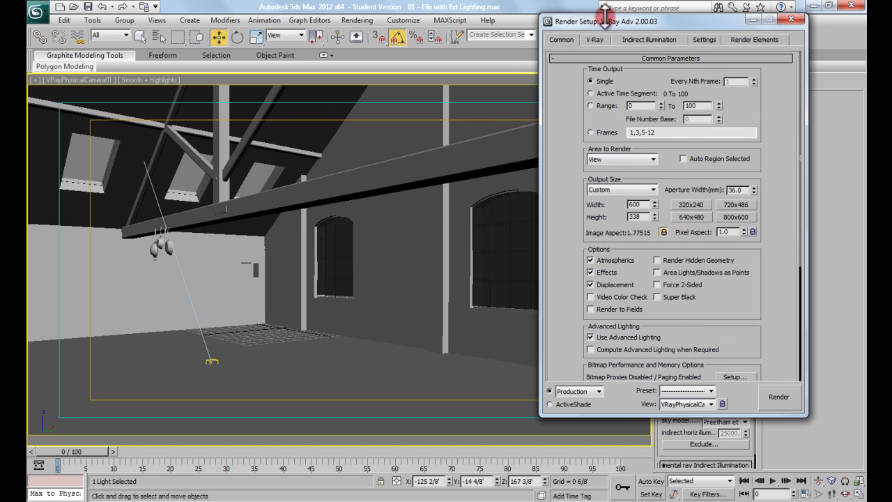
left_click(594, 39)
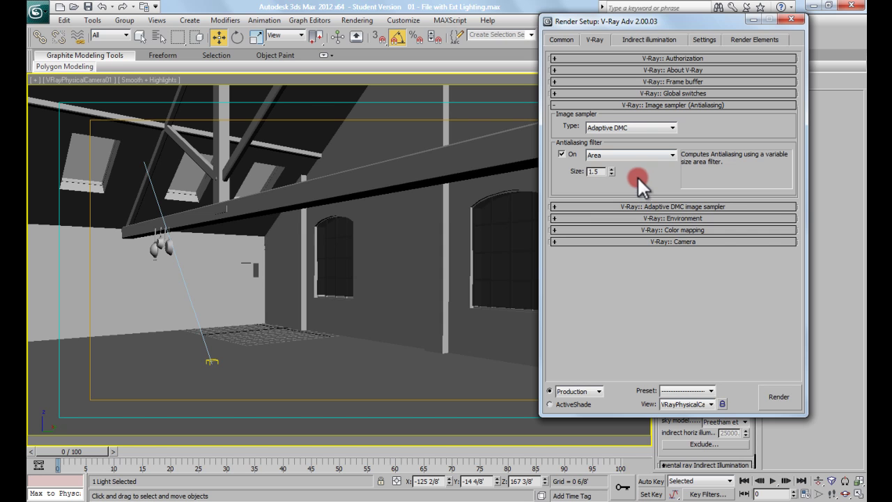
left_click(644, 206)
left_click(633, 40)
left_click(706, 41)
left_click(691, 180)
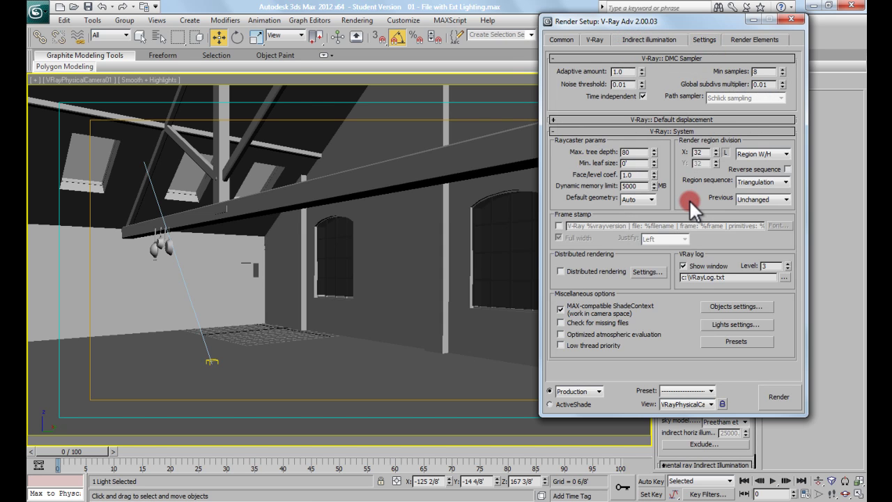
left_click(597, 38)
left_click(563, 40)
left_click_drag(574, 176, 563, 156)
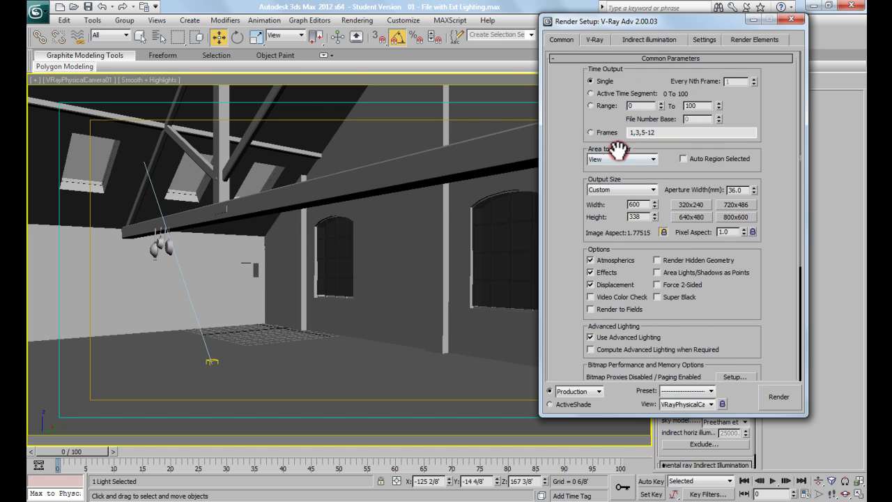
Render the camera view and arrange the message and frame buffer windows so the image can be seen
left_click(779, 397)
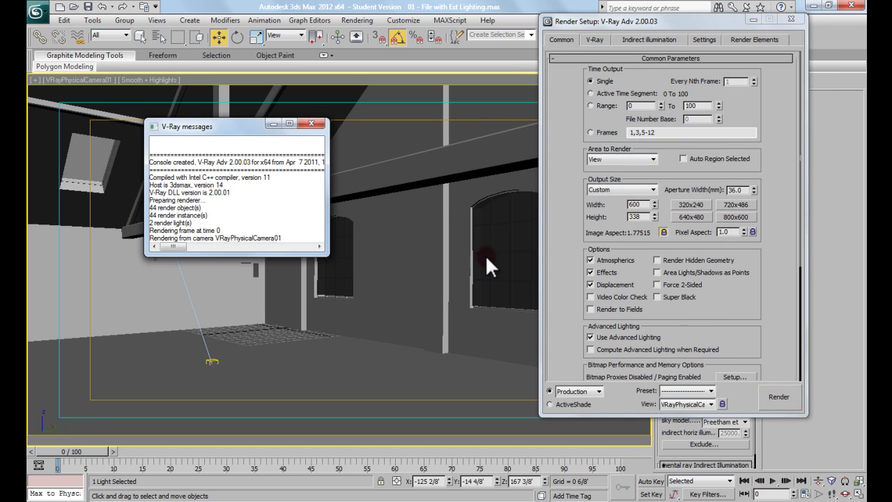
left_click_drag(222, 128, 146, 95)
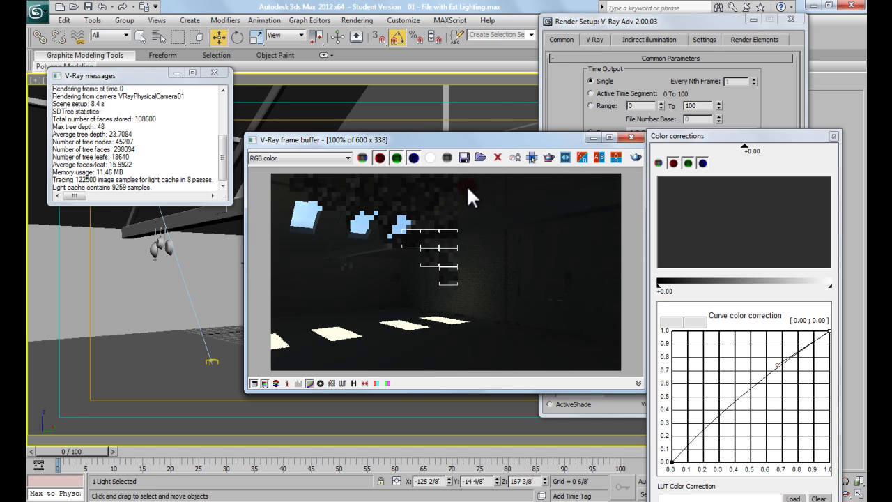
left_click_drag(524, 143, 393, 96)
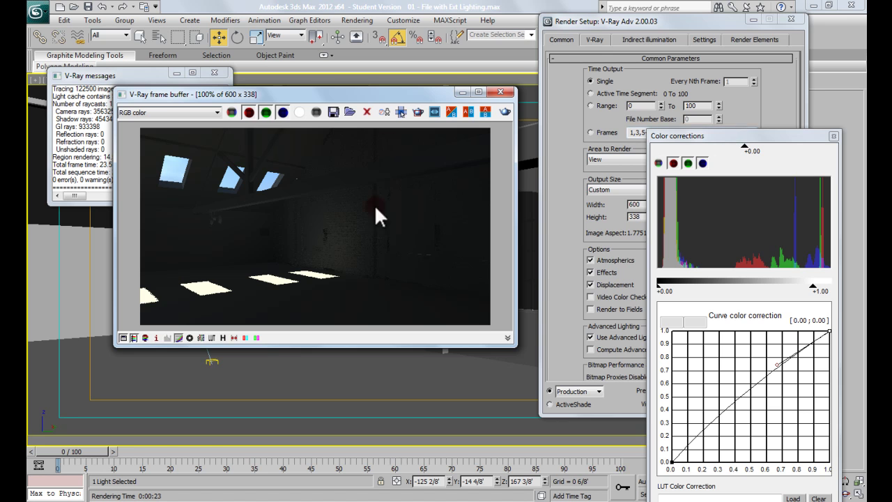
Inspect the brick wall in the rendered image close up, then return to 100% zoom
scroll(356, 237, "up", 1)
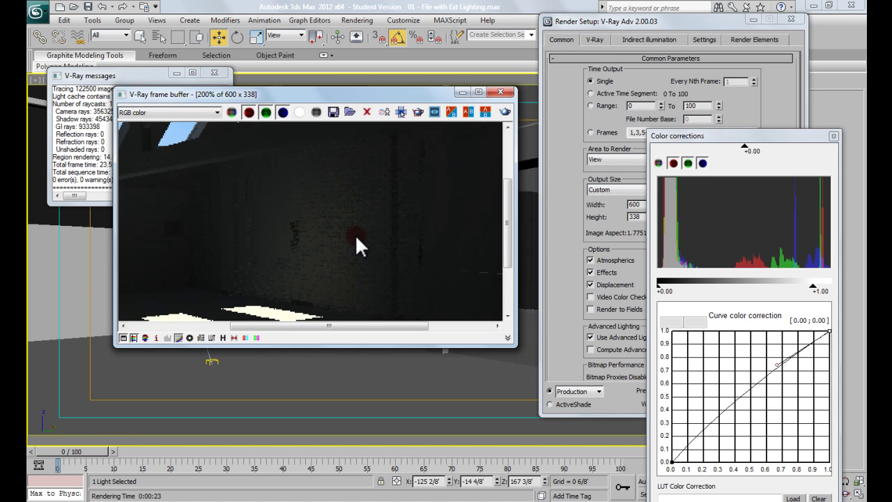
scroll(356, 235, "up", 1)
middle_click_drag(299, 250, 327, 213)
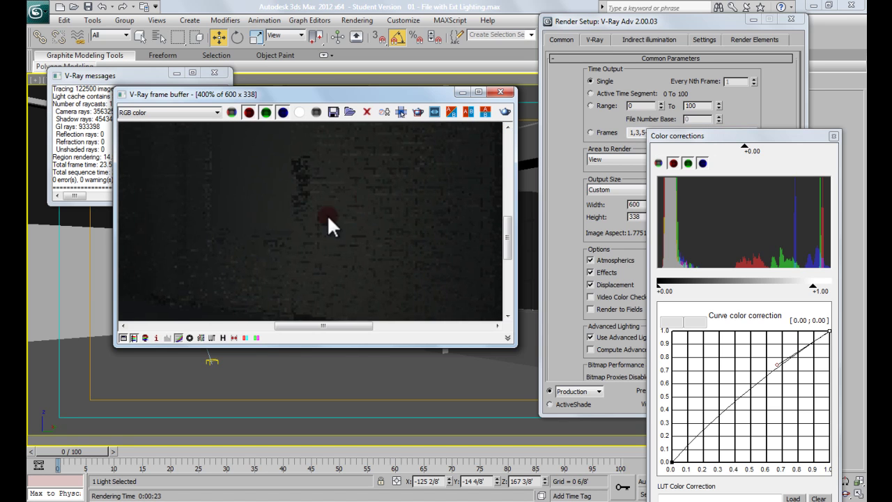
scroll(292, 247, "up", 1)
middle_click_drag(290, 251, 294, 195)
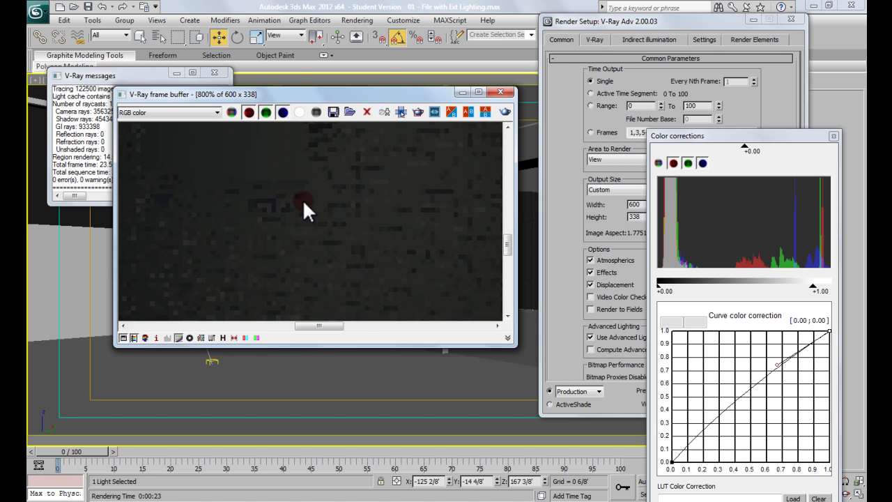
scroll(303, 201, "down", 3)
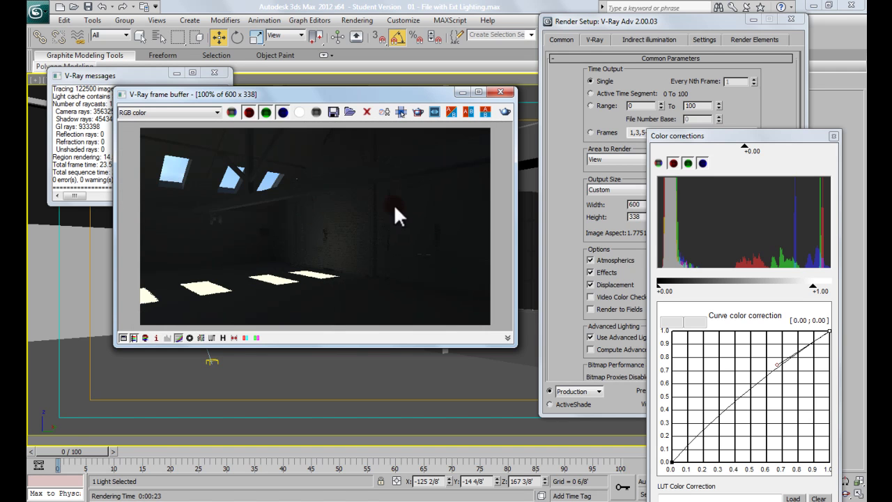
Turn off Displacement in the V-Ray global switches and render the camera view again
mouse_move(684, 18)
left_mouse_down()
mouse_move(641, 13)
mouse_move(669, 10)
left_mouse_up()
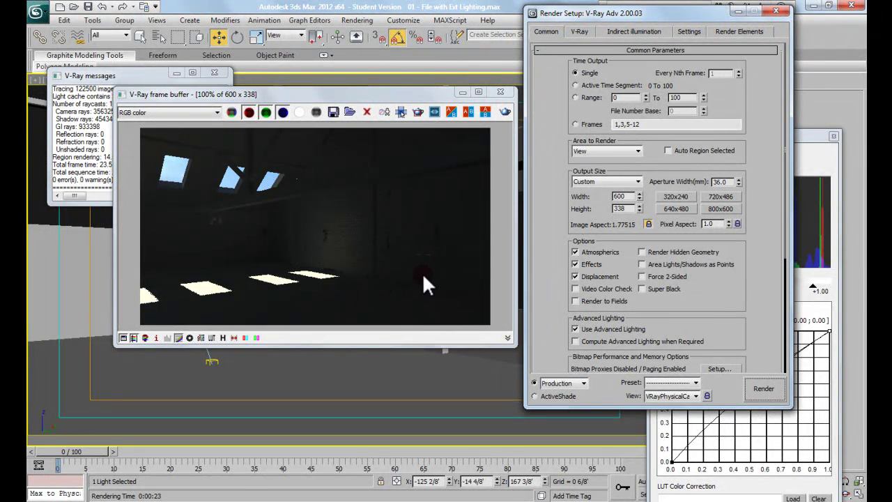
left_click(581, 32)
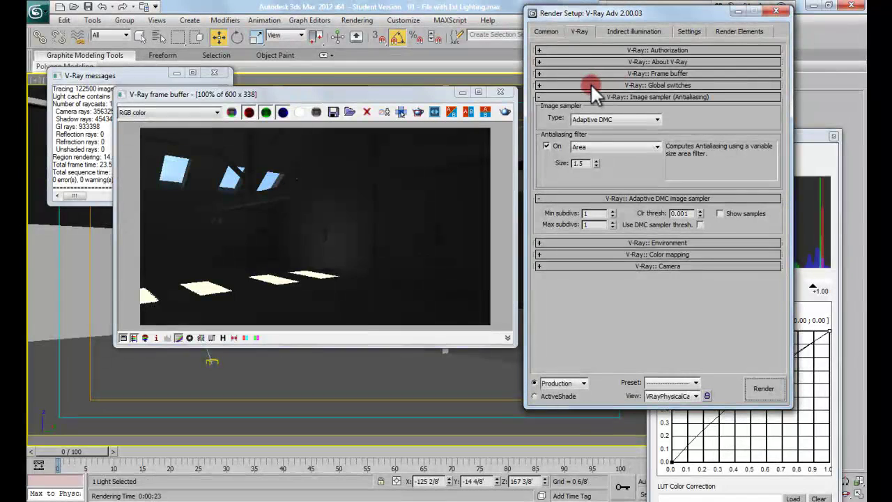
left_click(589, 85)
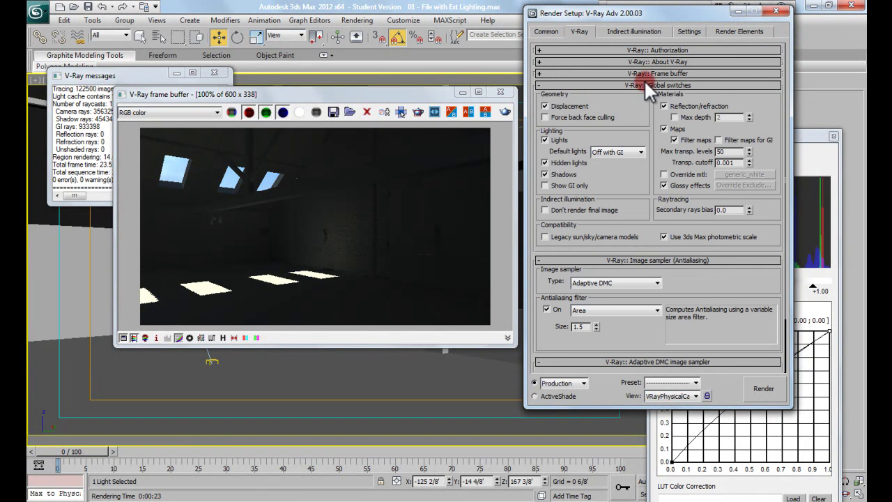
left_click(544, 106)
left_click(369, 113)
left_click(298, 143)
left_click(550, 105)
left_click(762, 389)
left_click(766, 389)
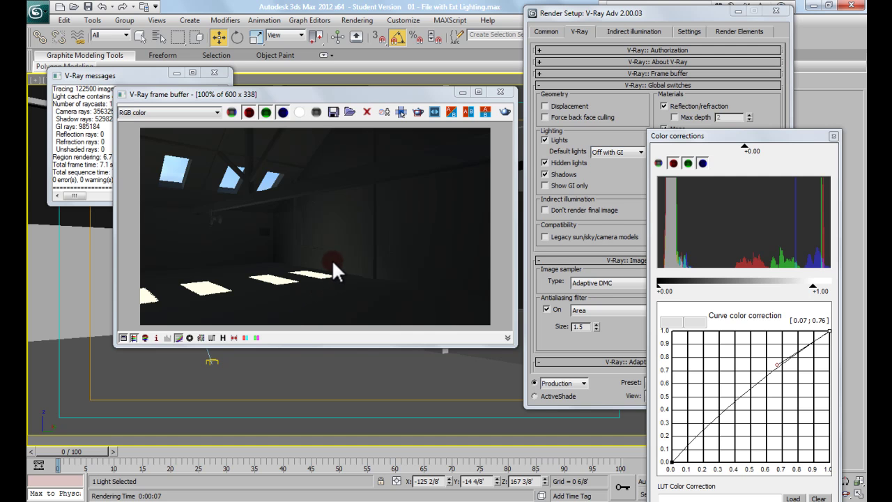
Compare the rendered image with and without the existing color curve correction
left_click_drag(676, 135, 564, 83)
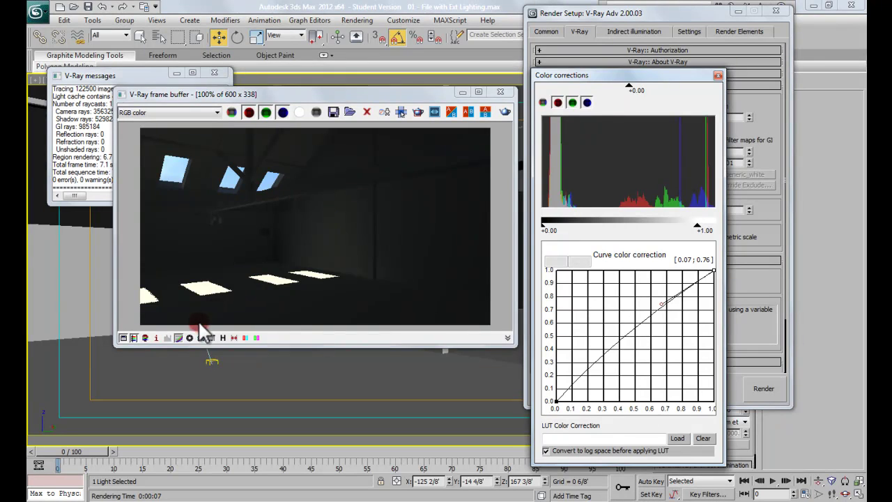
left_click(178, 339)
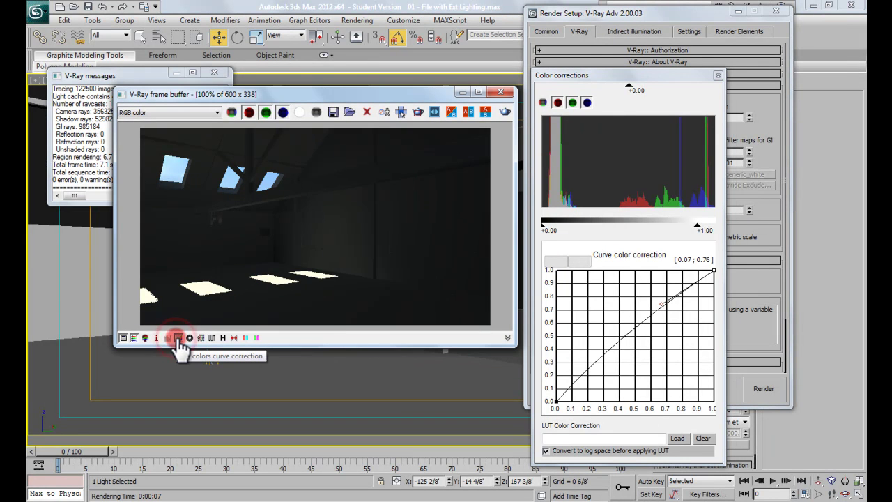
left_click(178, 339)
left_click(178, 339)
left_click(178, 338)
left_click(178, 339)
left_click(178, 339)
left_click(178, 338)
Raise the correction curve's upper handle to about 0.33, 0.85 and compare the render with and without it
left_click_drag(660, 303, 609, 290)
left_click(222, 337)
left_click(179, 338)
left_click(178, 338)
left_click(178, 338)
left_click(178, 338)
left_click(178, 338)
left_click(178, 338)
left_click(179, 338)
left_click(179, 338)
left_click(179, 338)
left_click(179, 338)
left_click(178, 338)
left_click(178, 338)
left_click(179, 338)
left_click(178, 338)
left_click(179, 338)
left_click(178, 338)
left_click(178, 338)
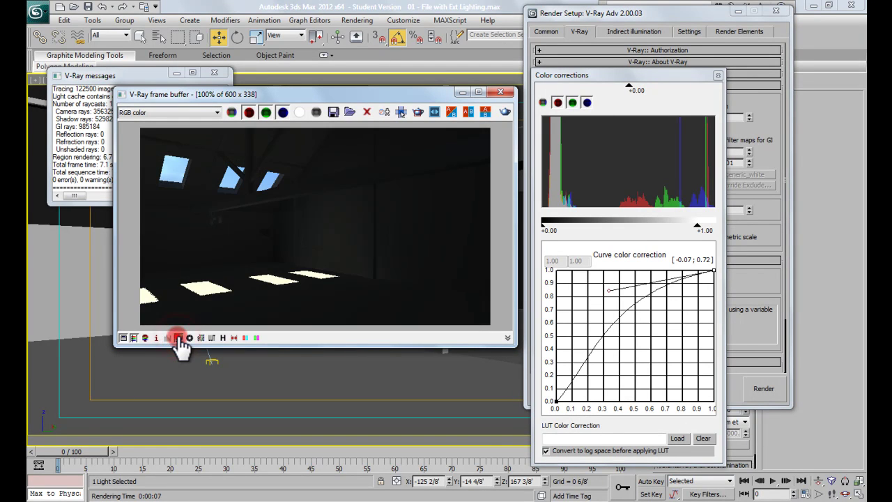
left_click(178, 338)
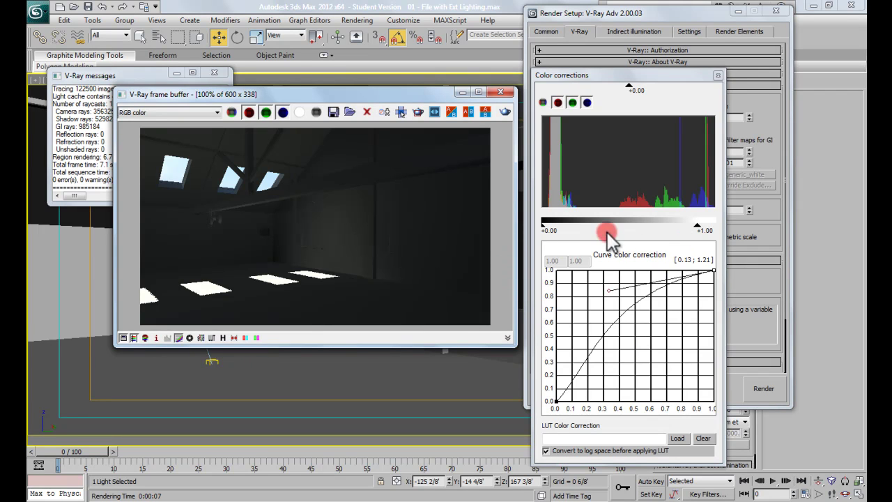
right_click(688, 253)
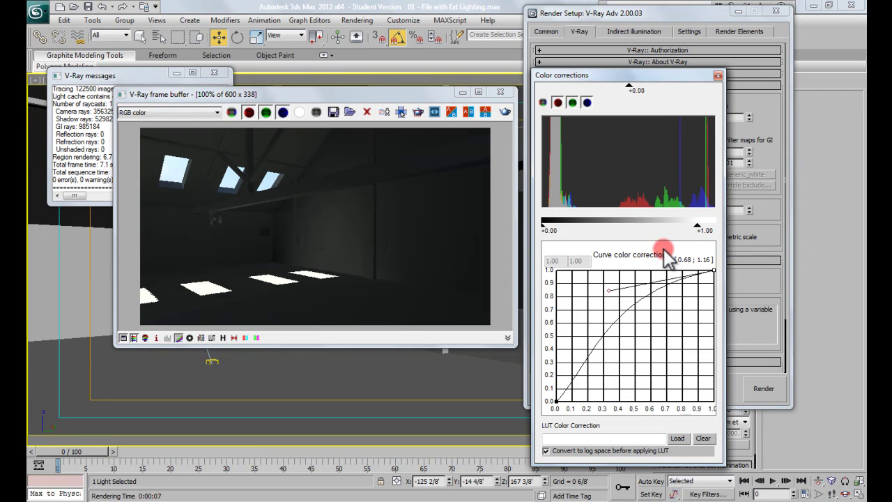
right_click(645, 267)
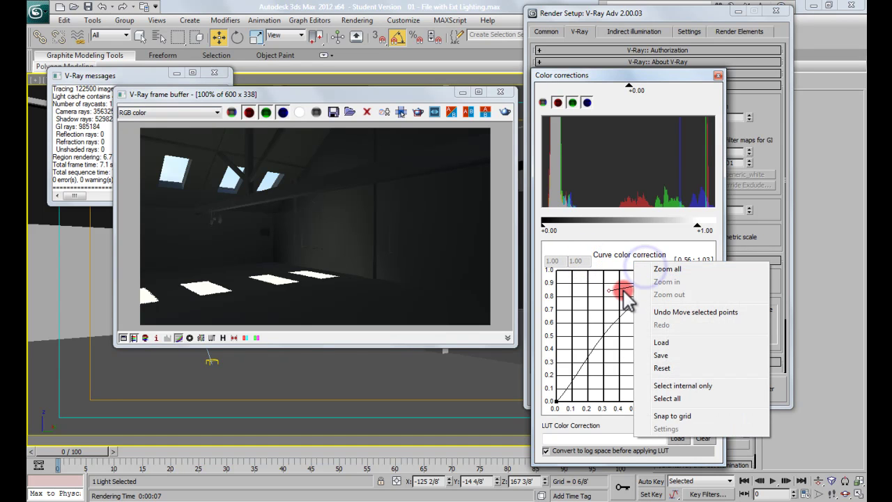
right_click(606, 306)
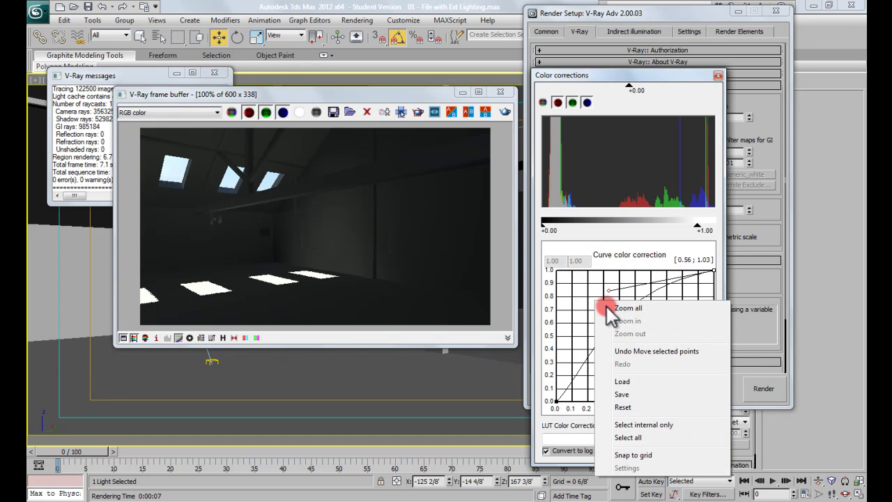
left_click(669, 230)
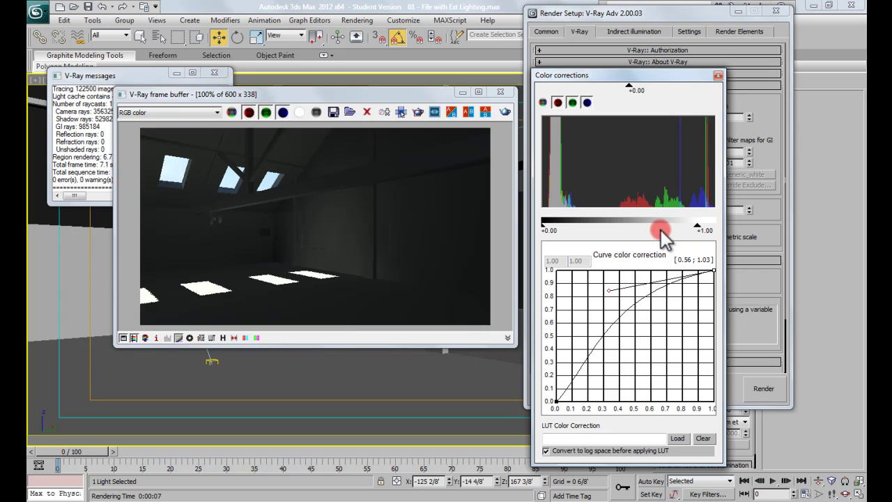
Turn off the color curve correction and close the Color corrections window
left_click(178, 339)
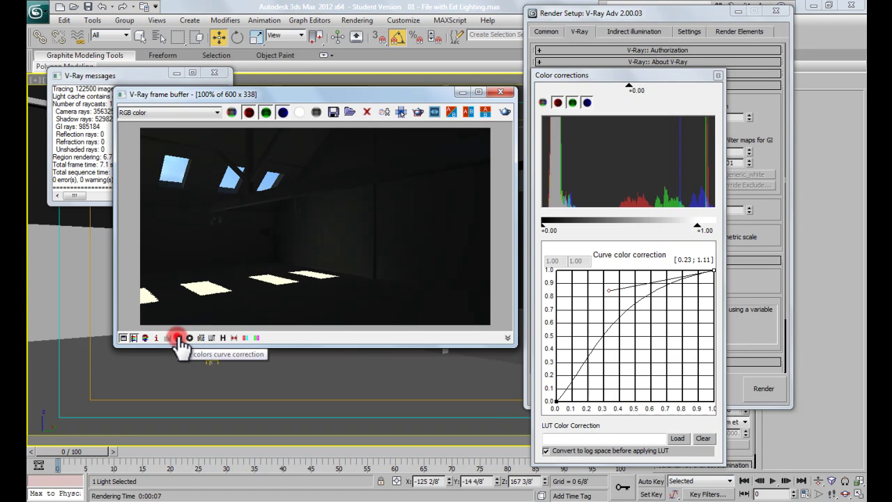
left_click(719, 75)
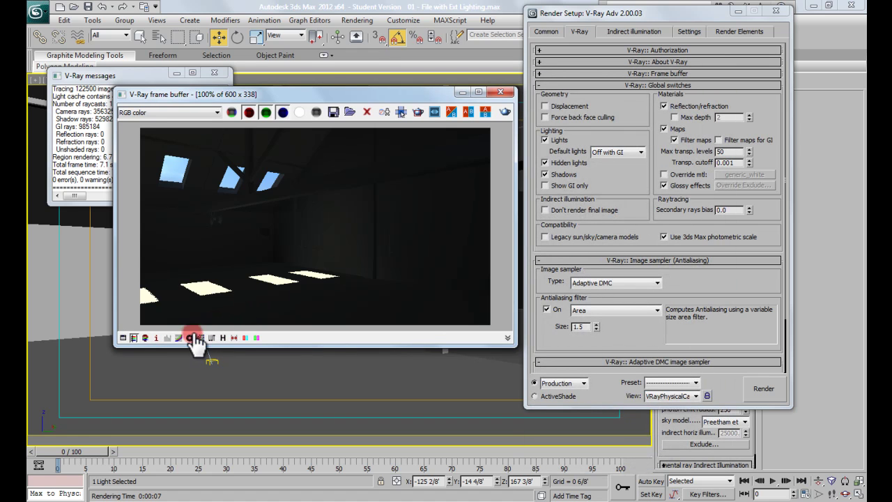
mouse_move(362, 95)
left_mouse_down()
mouse_move(379, 102)
mouse_move(359, 98)
left_mouse_up()
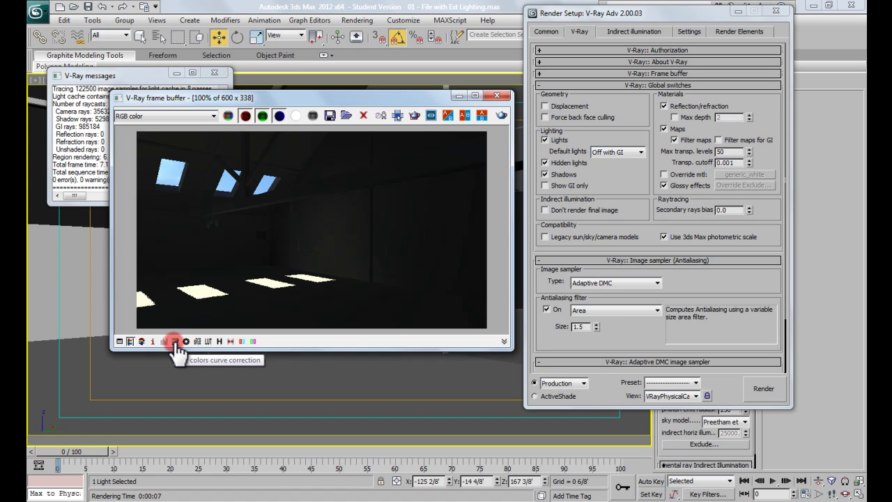
Show the frame buffer's Color corrections window to review the correction curve, and hide it again
left_click(119, 341)
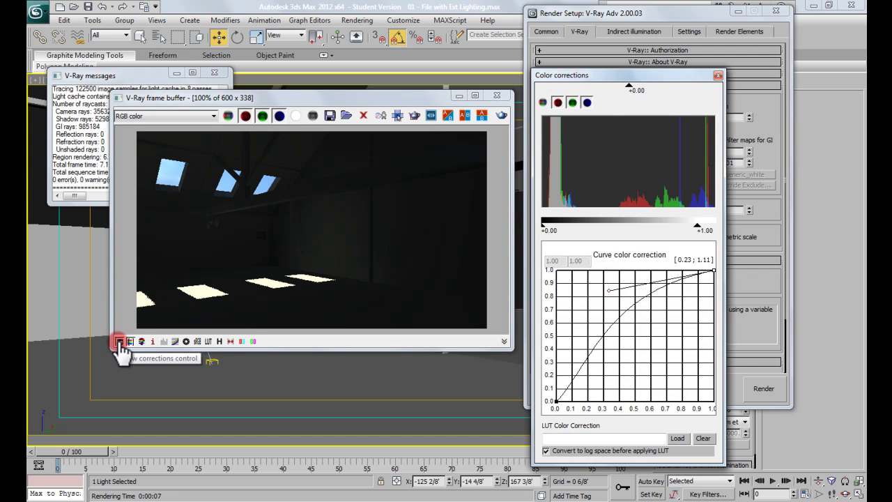
left_click(119, 342)
left_click(119, 341)
left_click(119, 342)
Clear the workspace by closing the Render Setup window and minimizing the V-Ray messages window
left_click_drag(373, 99, 370, 107)
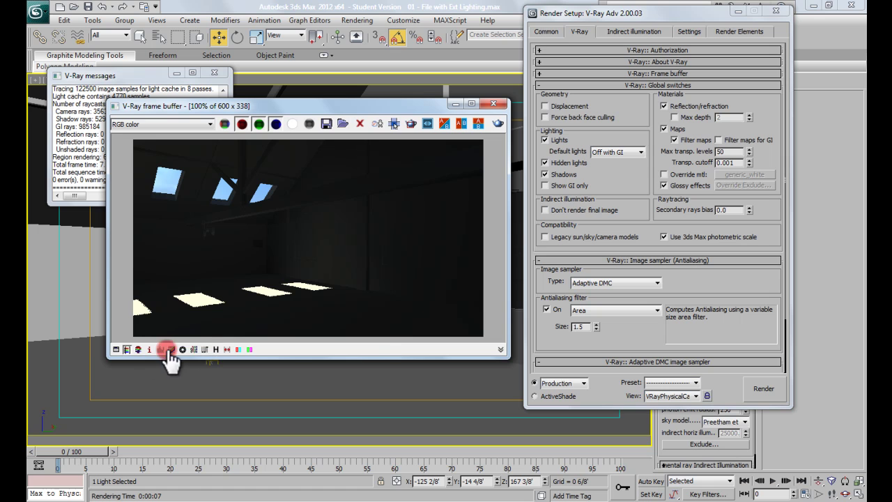
left_click_drag(408, 102, 403, 115)
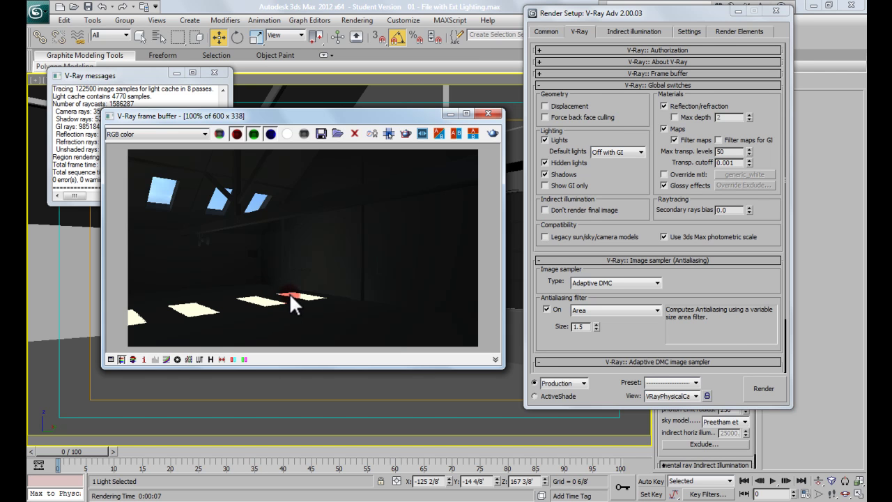
left_click_drag(707, 16, 699, 22)
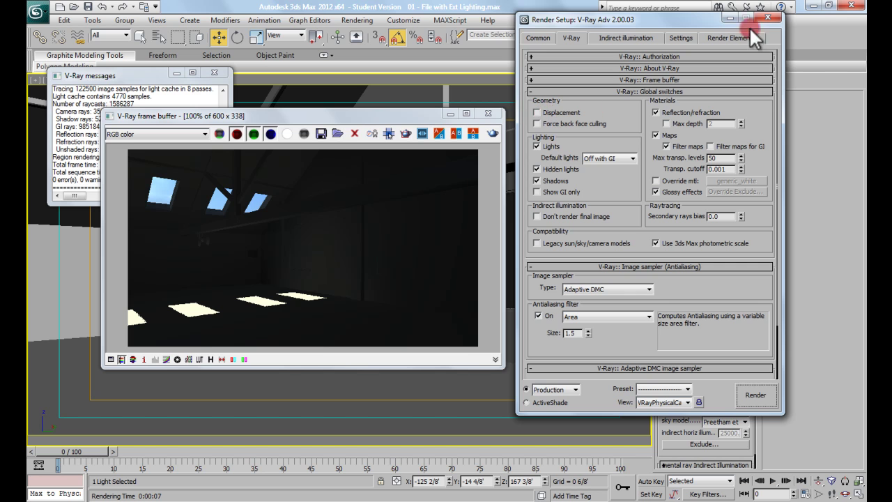
left_click(768, 16)
left_click_drag(339, 115, 407, 138)
left_click(176, 72)
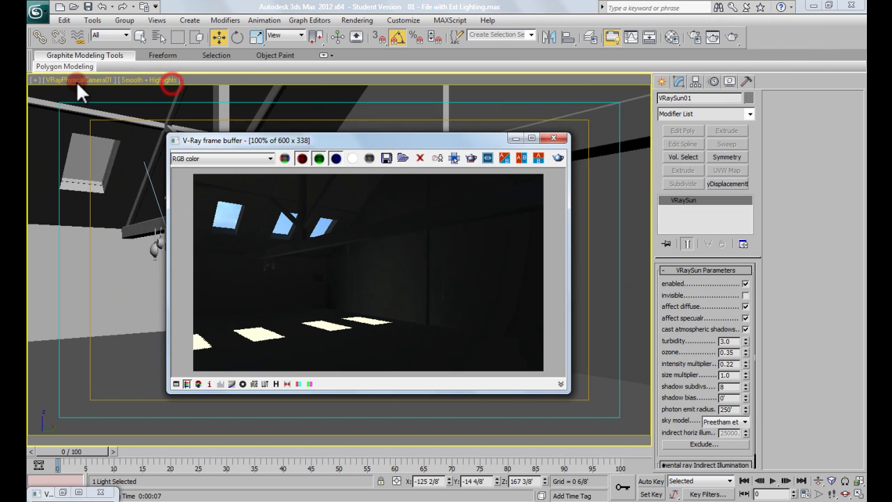
Select the camera of the current view and set its shutter speed to 50
left_click(67, 78)
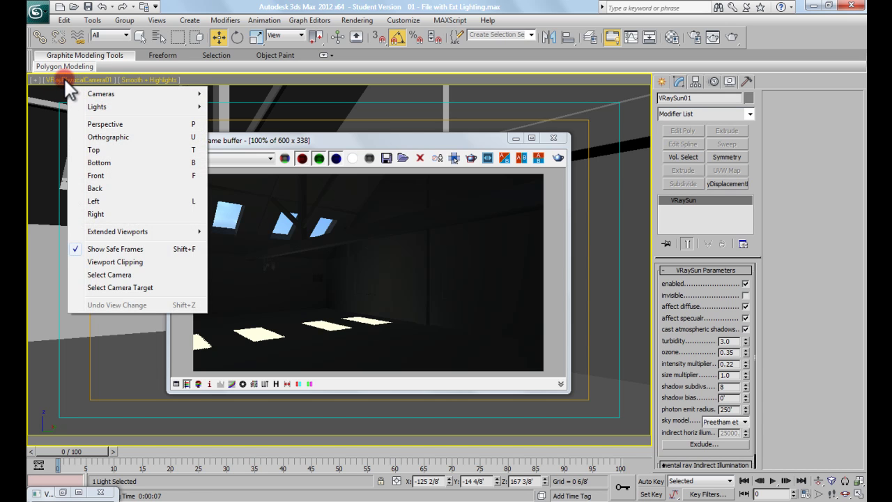
left_click(116, 274)
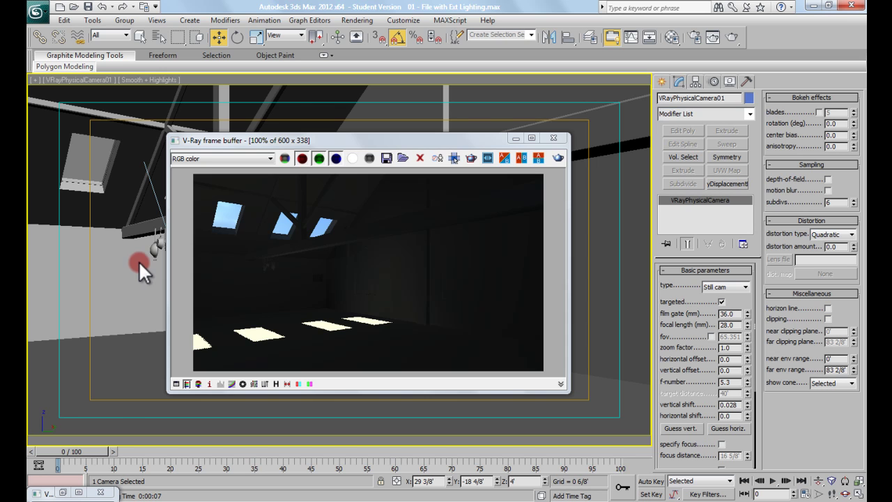
scroll(741, 298, "down", 5)
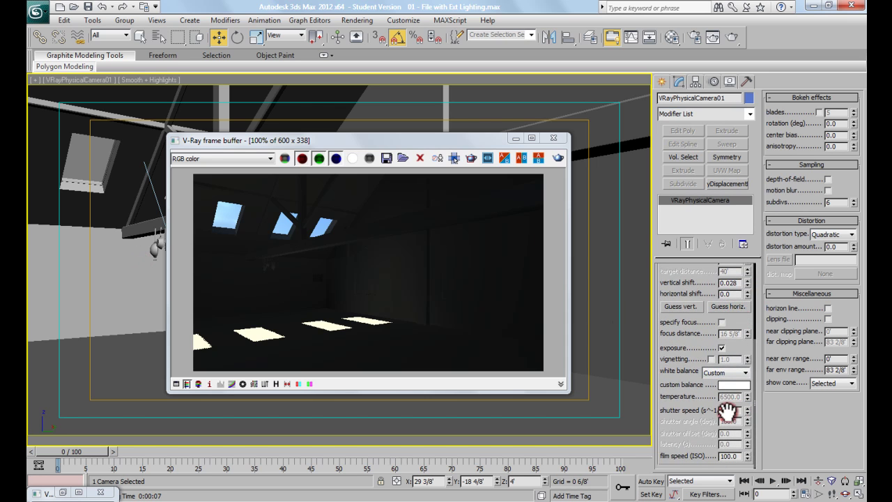
double_click(737, 409)
type("50")
key("Return")
Render the camera view with the new shutter speed, review the image and close the frame buffer
left_click(731, 37)
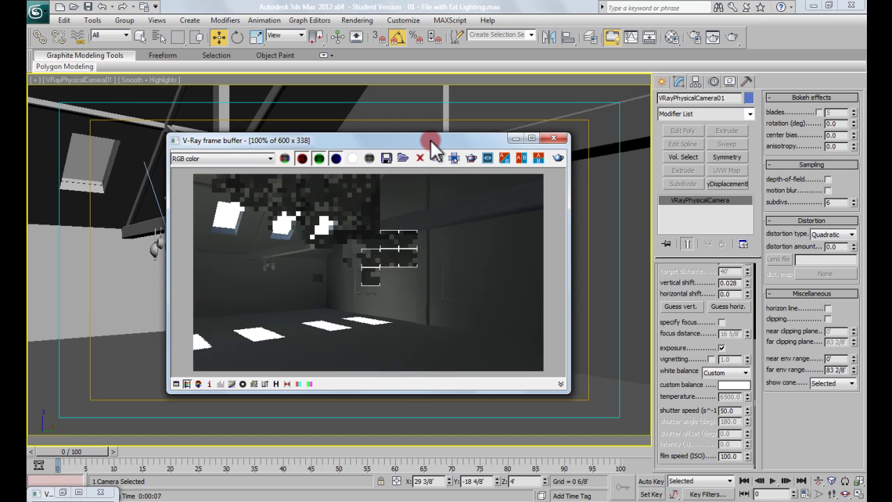
left_click_drag(443, 140, 424, 114)
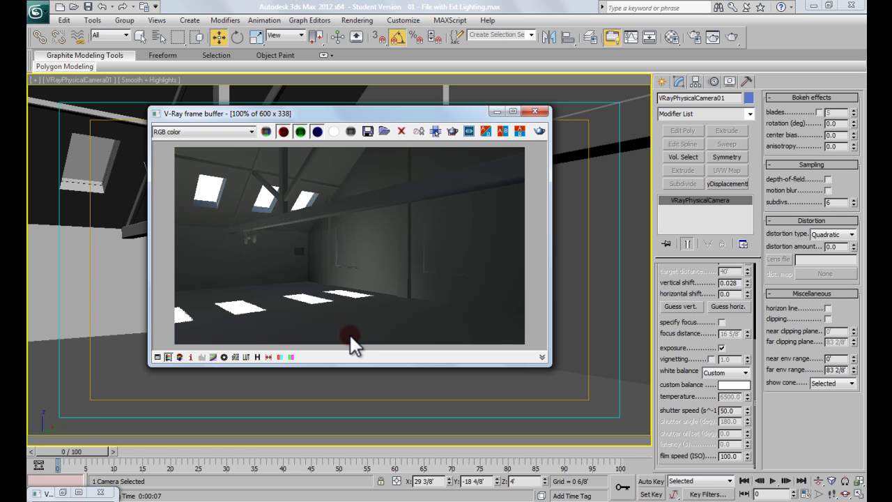
left_click(534, 112)
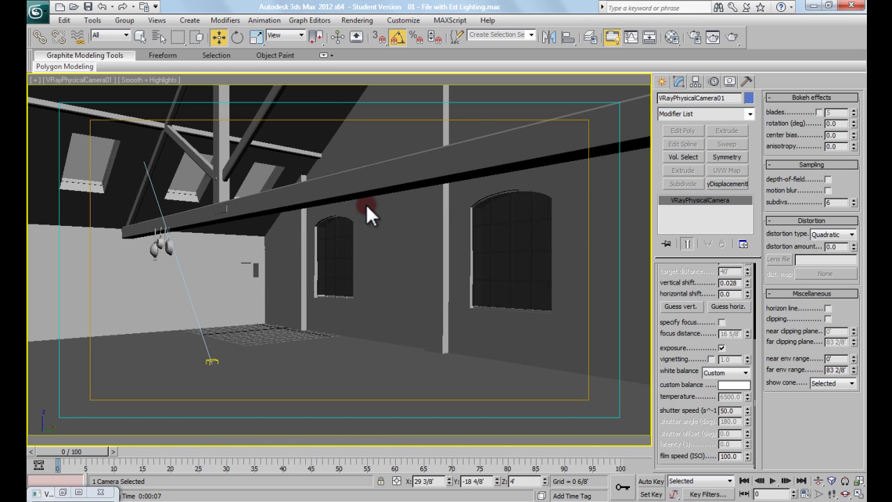
Deselect the camera and display the whole loft in a wireframe Top view
key("t")
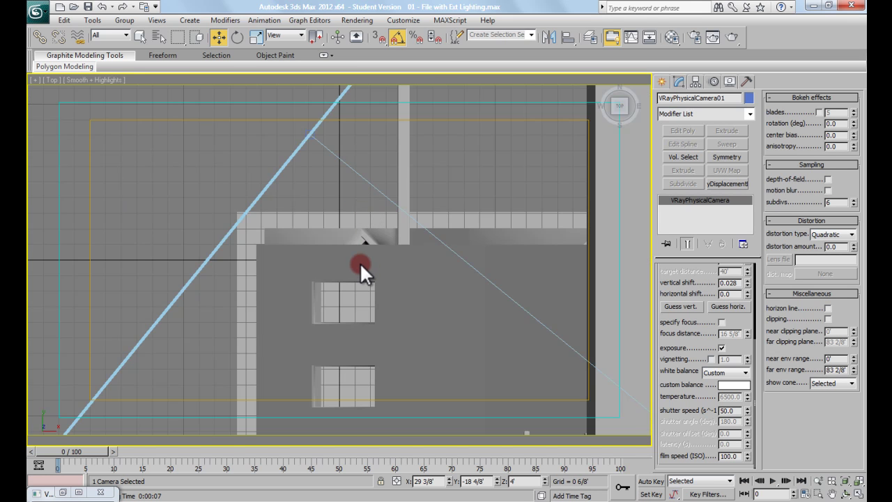
middle_click_drag(356, 282, 310, 166)
scroll(341, 213, "down", 2)
left_click(677, 305)
left_click(192, 229)
mouse_move(246, 225)
middle_mouse_down()
mouse_move(255, 239)
mouse_move(293, 231)
middle_mouse_up()
scroll(260, 237, "down", 2)
key("F3")
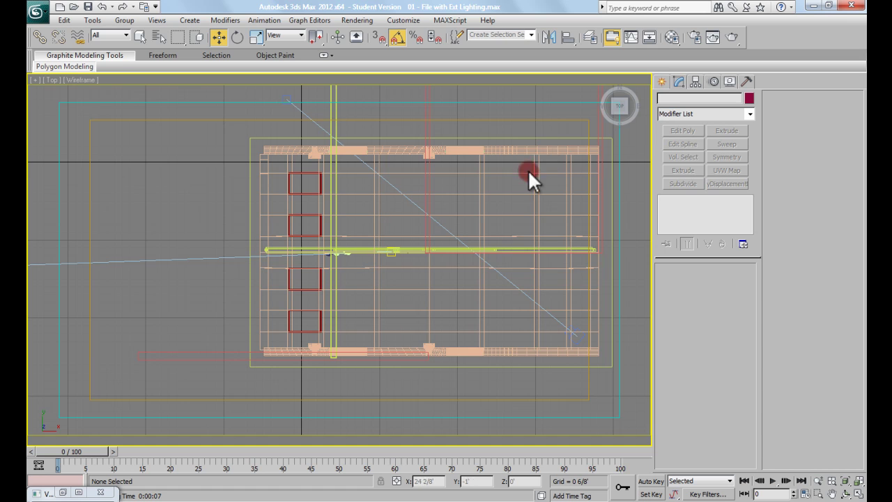
Create a V-Ray plane light over the topmost skylight in the Top view, with half-length about 1 5/8' and half-width about 1 1/8'
left_click(660, 80)
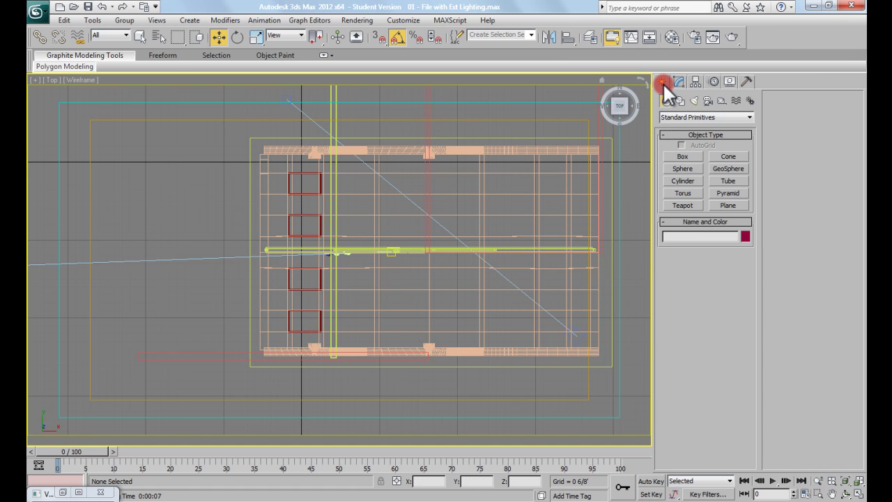
left_click(694, 100)
left_click(692, 116)
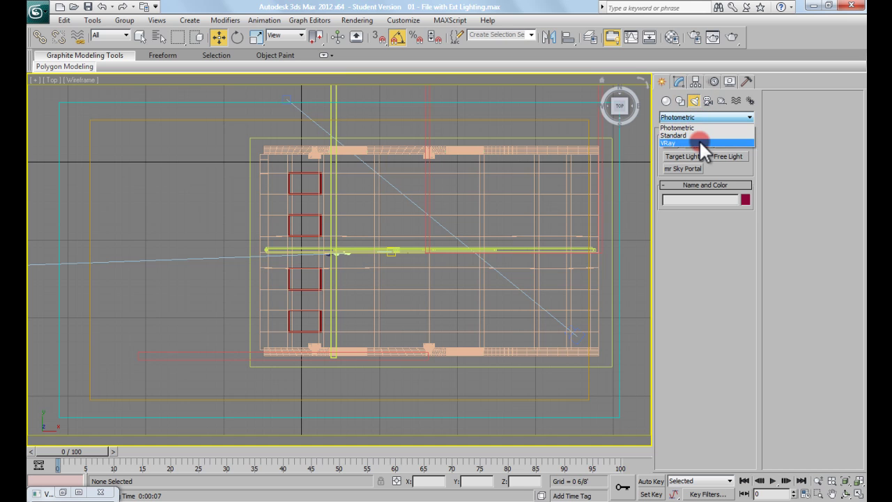
left_click(698, 139)
left_click(694, 116)
left_click(703, 142)
left_click(686, 157)
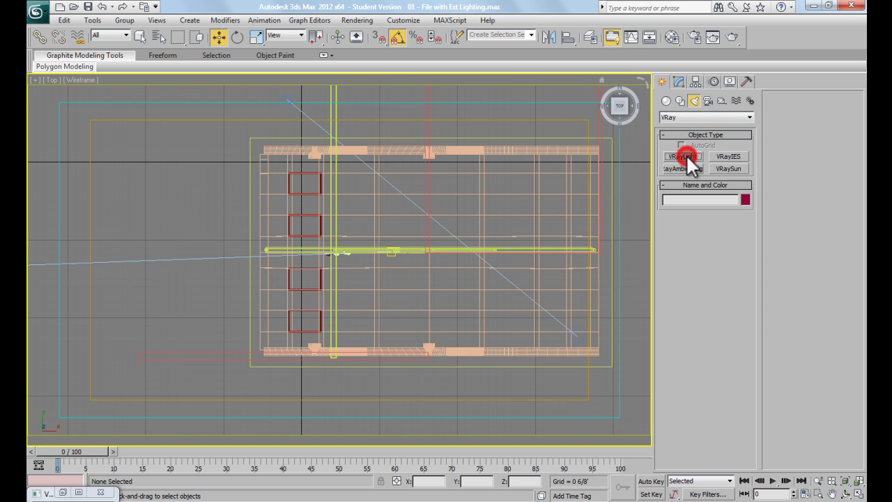
left_click(775, 144)
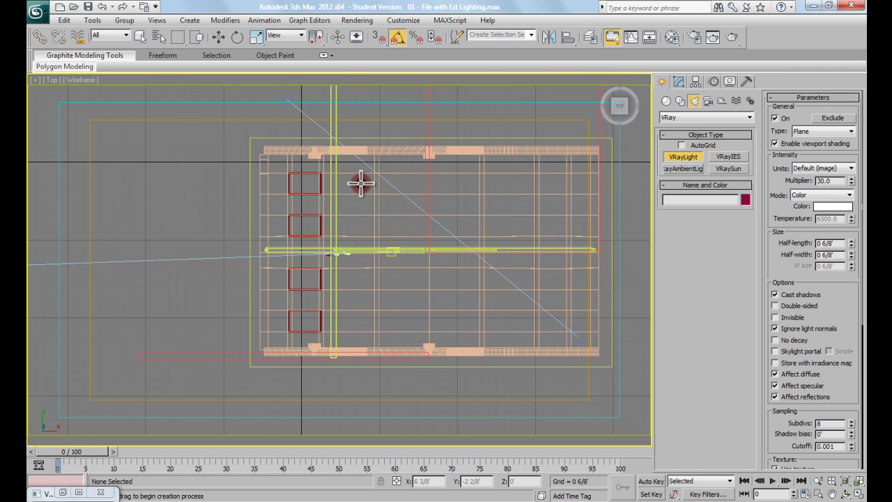
scroll(298, 185, "up", 5)
scroll(305, 185, "up", 7)
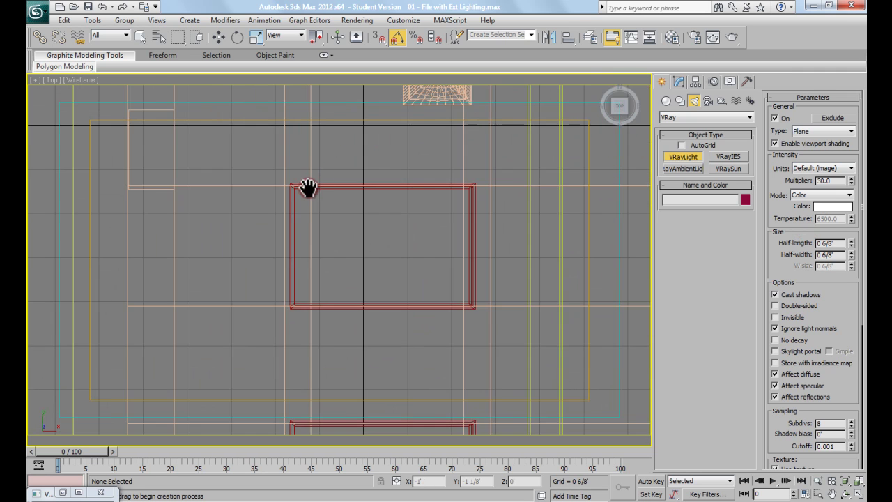
left_click_drag(271, 188, 450, 309)
Raise the plane light vertically to the skylight's height, at about Z 10 4/8'
middle_click_drag(340, 259, 393, 310)
scroll(355, 207, "down", 2)
key("w")
middle_click_drag(394, 311, 367, 283, "alt")
mouse_move(367, 283)
middle_mouse_down()
mouse_move(370, 270)
mouse_move(373, 287)
middle_mouse_up()
scroll(374, 289, "up", 2)
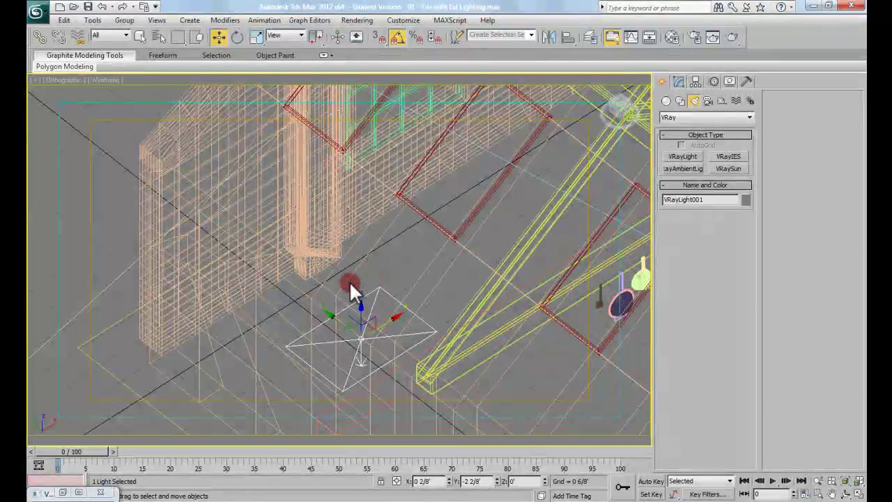
left_click_drag(360, 309, 370, 90)
middle_click_drag(371, 92, 362, 231)
left_click_drag(353, 238, 356, 159)
middle_click_drag(327, 196, 356, 216, "alt")
scroll(369, 202, "up", 3)
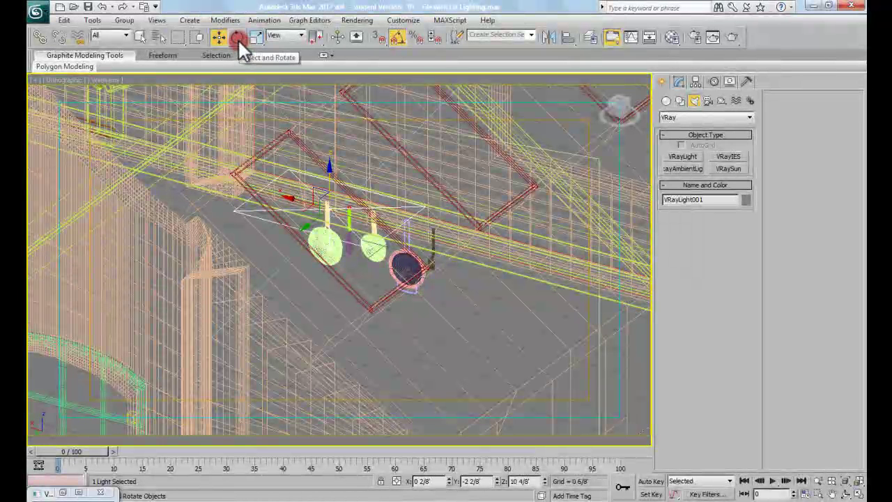
Try tilting the plane light about the world Y axis with absolute angles of 45, -45 and -40 degrees
right_click(237, 38)
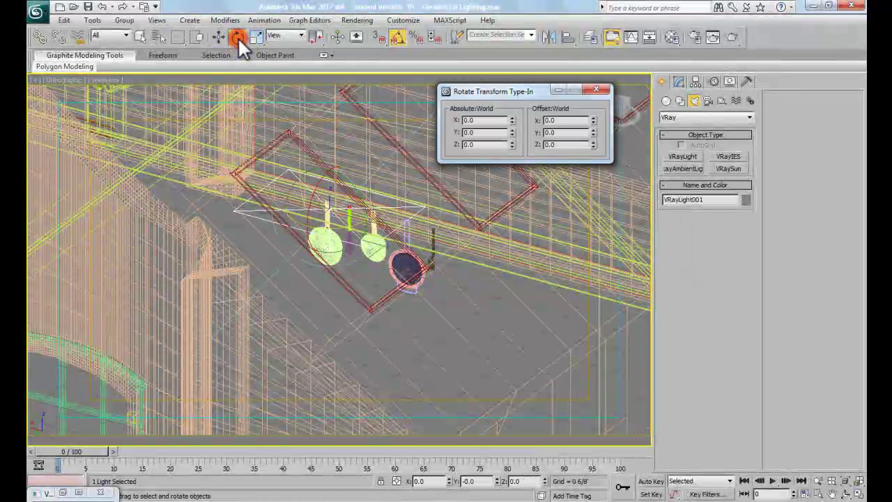
double_click(477, 145)
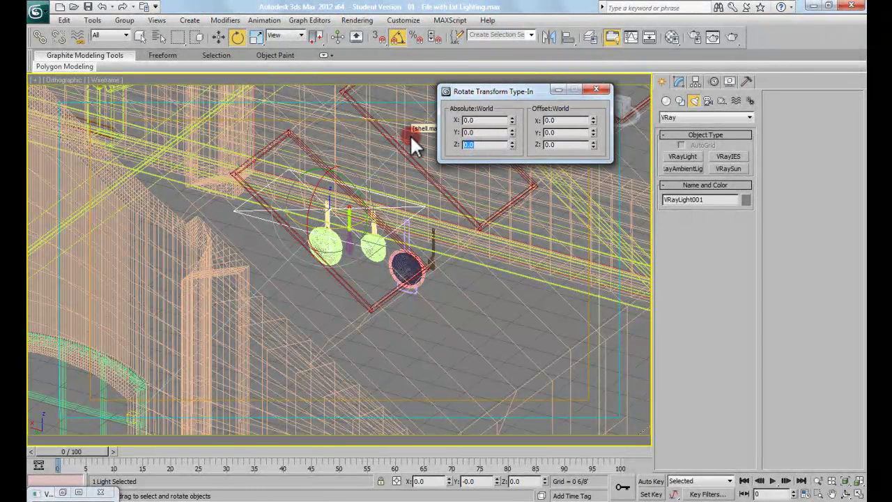
middle_click_drag(398, 189, 394, 200)
left_click(485, 132)
type("45")
key("Return")
type("-45")
key("Return")
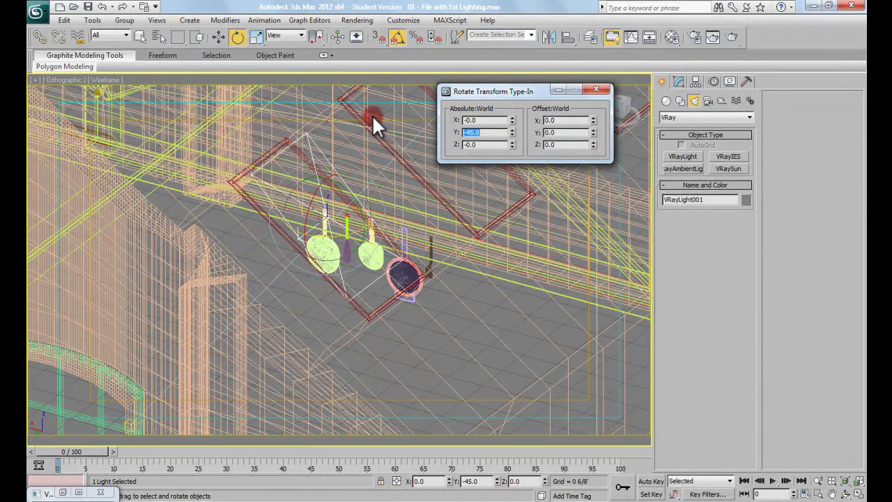
type("-40")
key("Return")
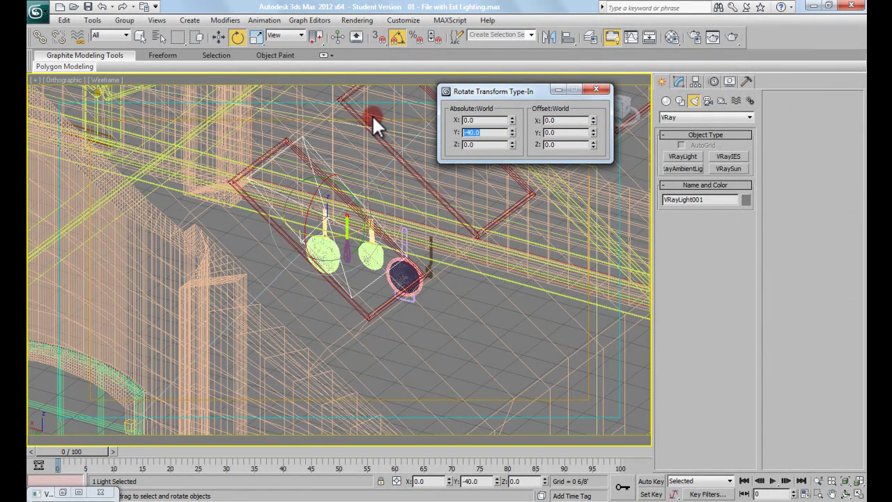
Try an absolute Y rotation of -30 degrees on the plane light, and set it to -35 degrees
middle_click_drag(285, 228, 338, 224, "alt")
left_click_drag(499, 131, 403, 133)
type("-30")
key("Return")
type("-35")
key("Return")
Turn on shaded display and lower the plane light into the skylight opening, to about Z 10 2/8'
middle_click_drag(440, 223, 361, 232, "alt")
key("F3")
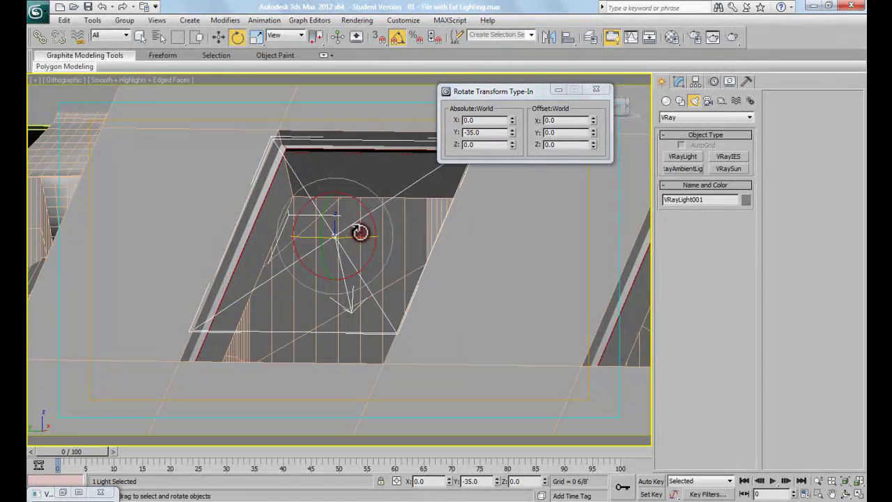
key("w")
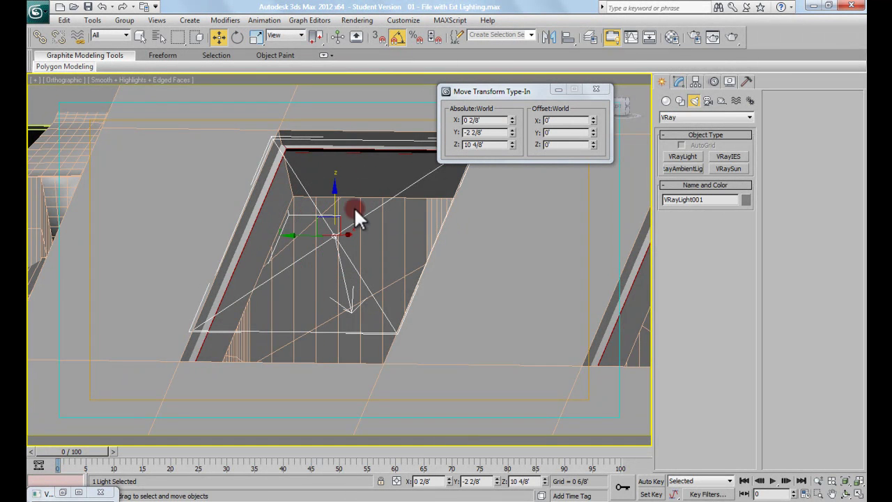
left_click_drag(336, 191, 338, 221)
middle_click_drag(313, 221, 369, 235, "alt")
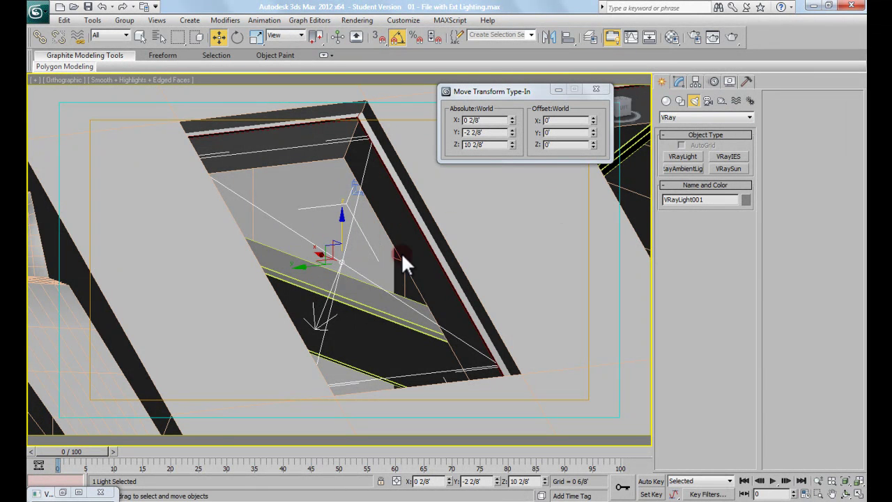
Increase the plane light's half-length to 2' so that it spans the skylight opening
left_click(679, 82)
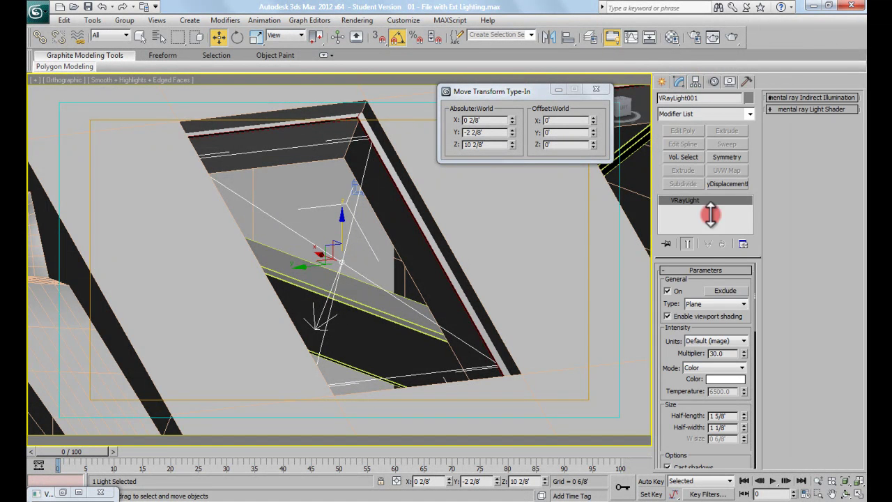
scroll(697, 293, "down", 5)
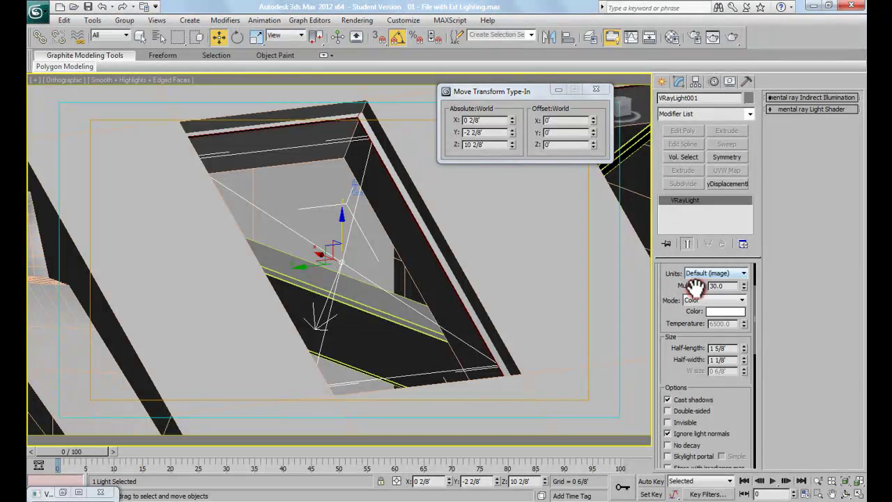
left_click(743, 328)
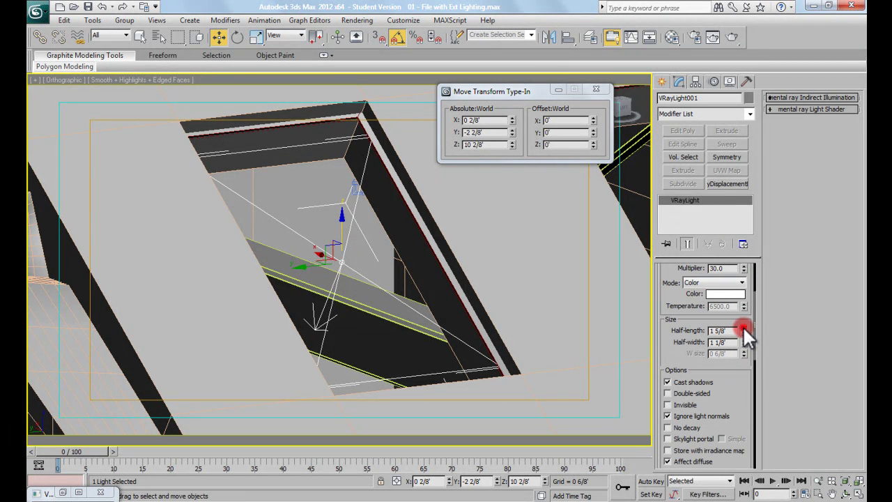
left_click_drag(743, 328, 743, 327)
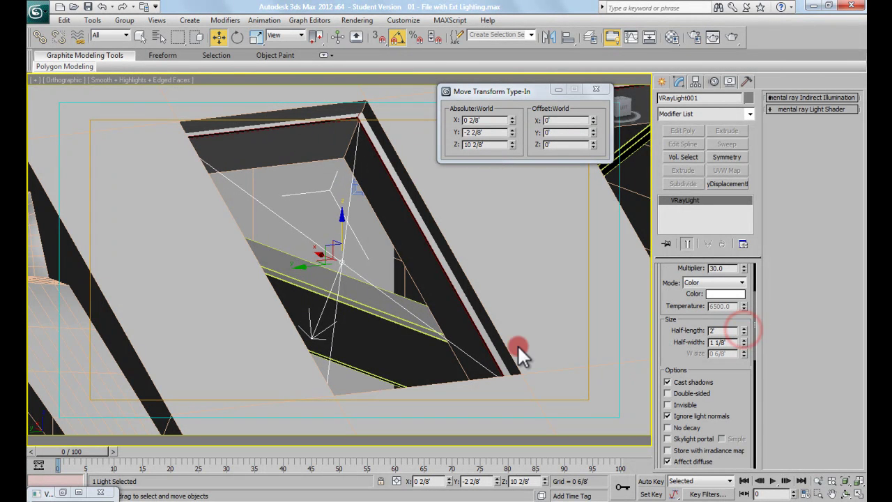
middle_click_drag(466, 315, 370, 303, "alt")
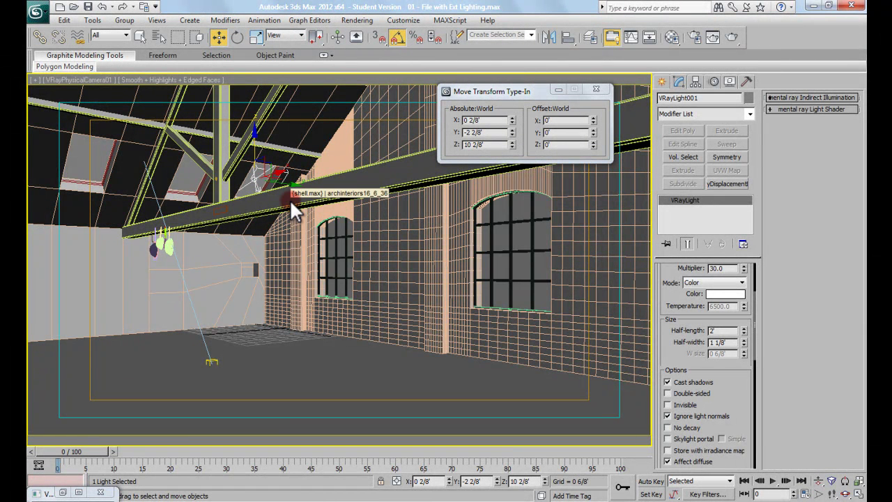
Clone the plane light as a single instance onto the adjacent second skylight in the Top view, at about Y -6 5/8'
key("t")
key("z")
middle_click_drag(281, 275, 324, 218)
scroll(298, 244, "down", 2)
scroll(328, 207, "down", 1)
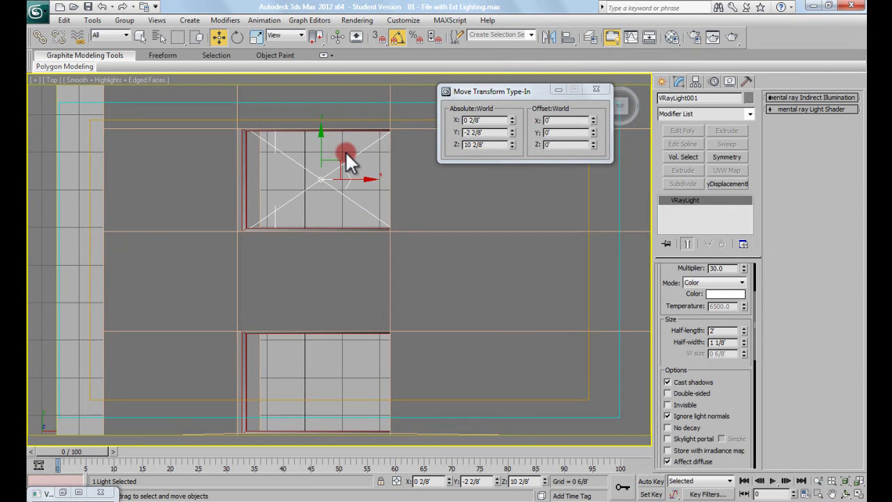
left_click_drag(320, 138, 323, 340, "shift")
left_click(387, 232)
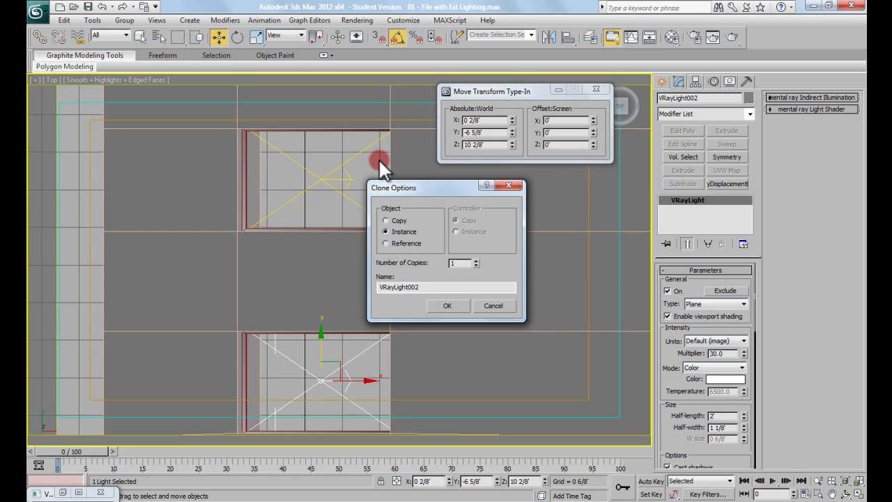
left_click(447, 307)
left_click(455, 306)
Clone the plane light as a single instance onto the third skylight in the Top view, at about Y -12 4/8'
middle_click_drag(358, 259, 354, 151)
scroll(355, 151, "down", 2)
scroll(352, 243, "down", 2)
middle_click_drag(352, 244, 349, 119)
left_click_drag(342, 95, 336, 227)
left_click(397, 235)
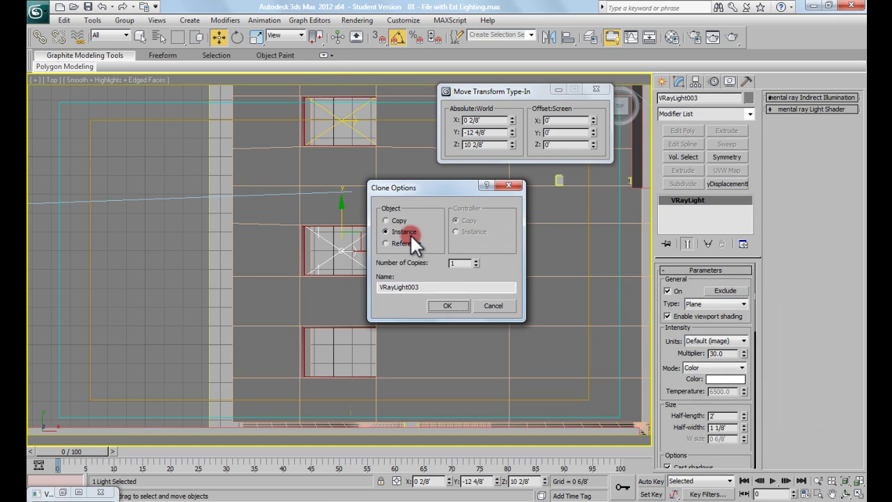
left_click(444, 306)
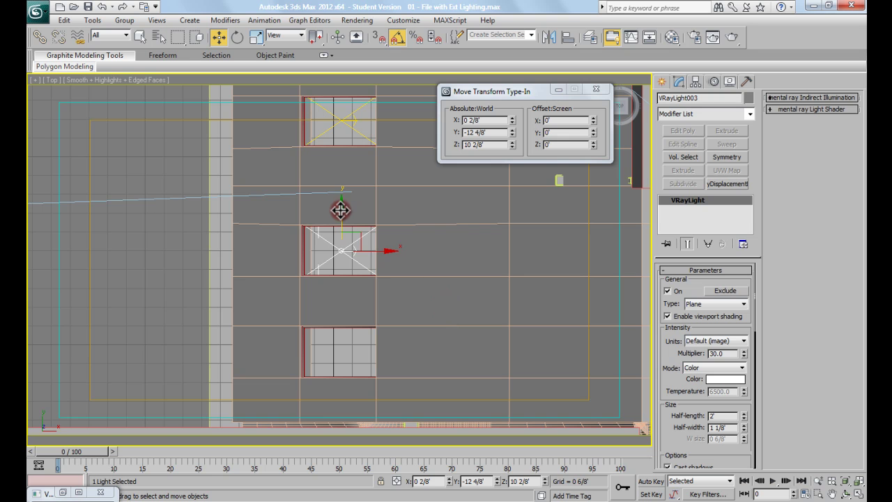
Clone the plane light as another instance onto the fourth skylight in the row, at about Y -17'
left_click_drag(341, 210, 340, 312, "shift")
left_click(448, 304)
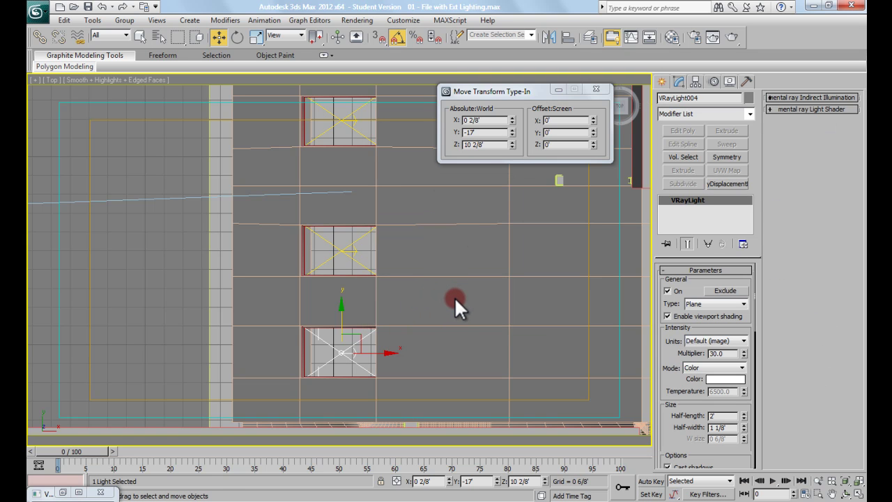
scroll(367, 251, "down", 4)
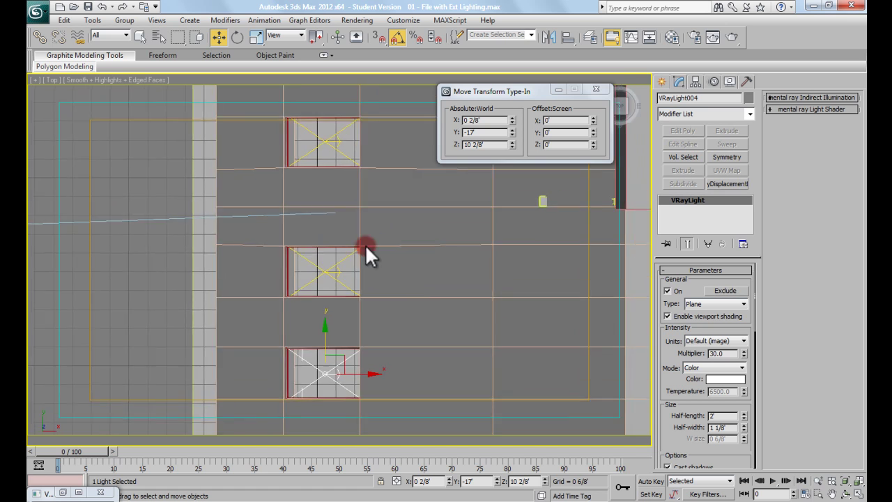
middle_click_drag(406, 225, 350, 266)
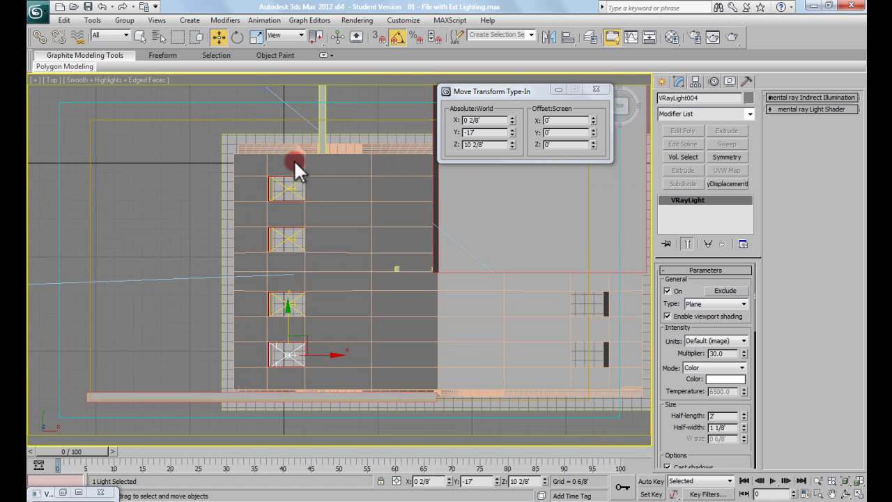
middle_click_drag(380, 279, 287, 269)
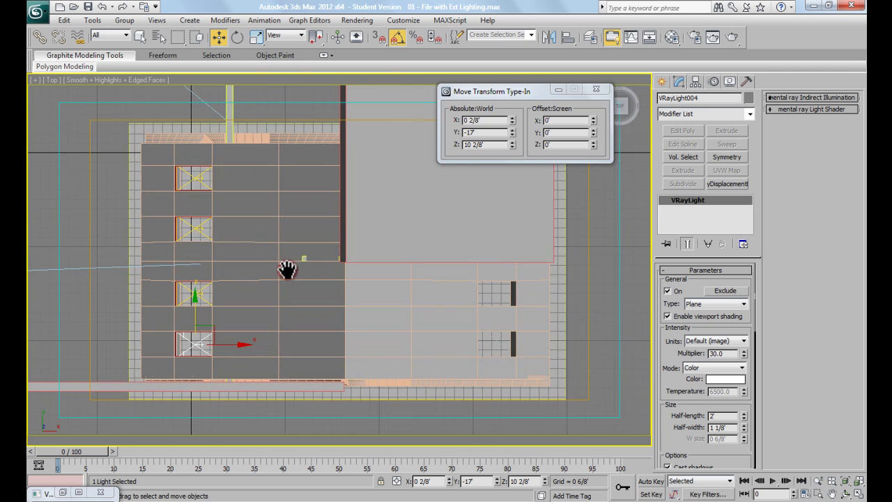
Enable the Skylight portal option on the instanced plane lights and check the setting on the neighbouring instance
left_click_drag(676, 341, 678, 315)
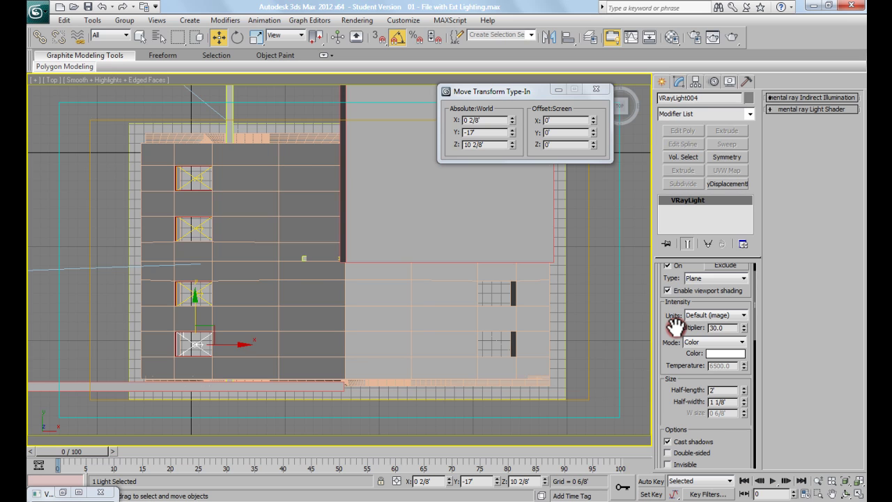
left_click_drag(677, 325, 685, 276)
left_click(667, 322)
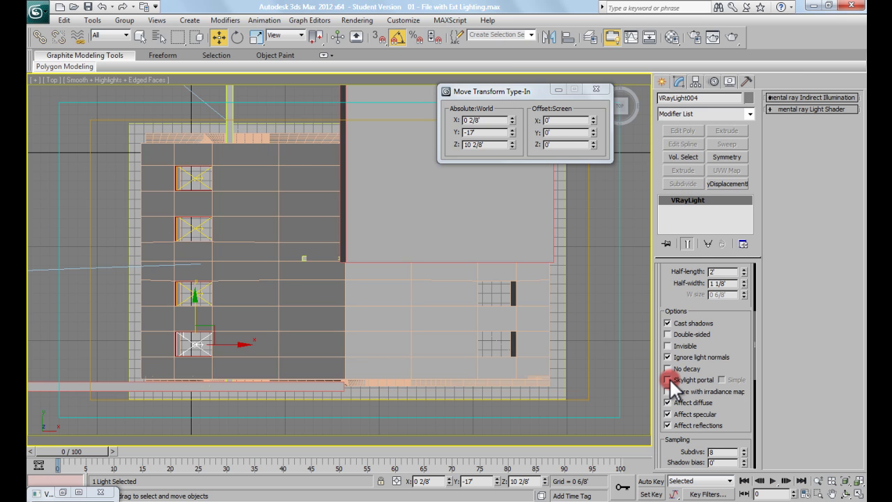
left_click(667, 379)
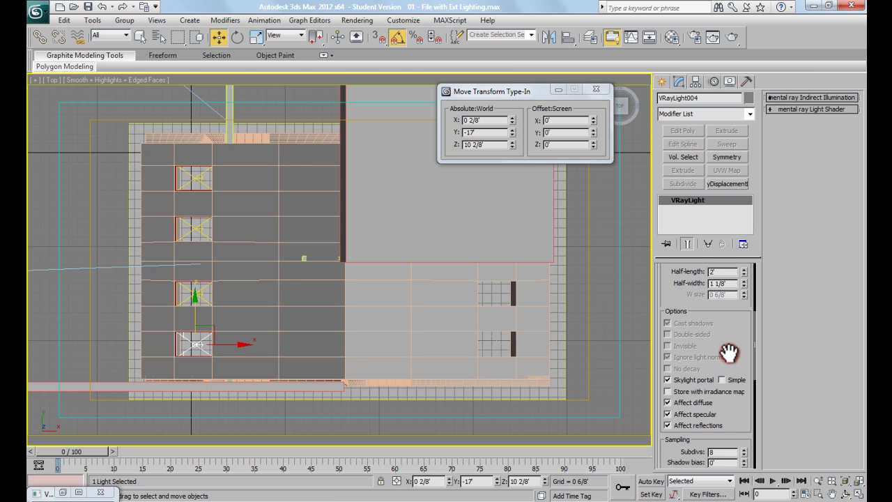
left_click_drag(720, 325, 714, 358)
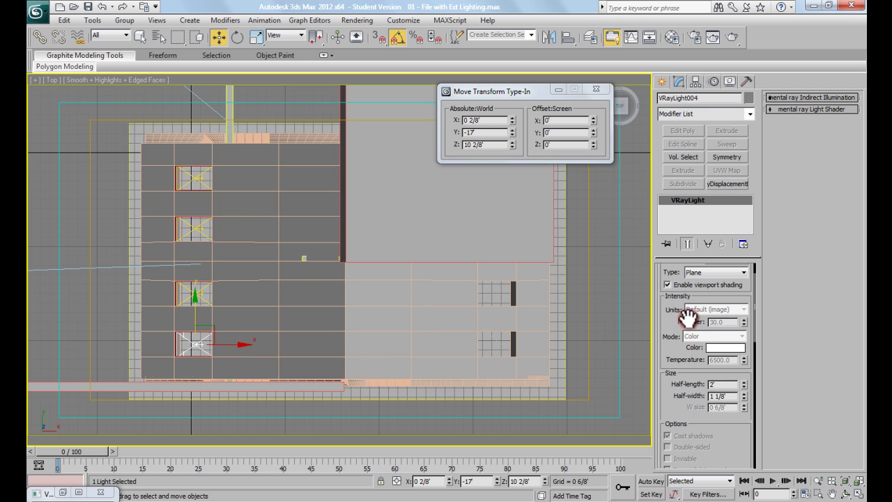
left_click_drag(730, 424, 729, 313)
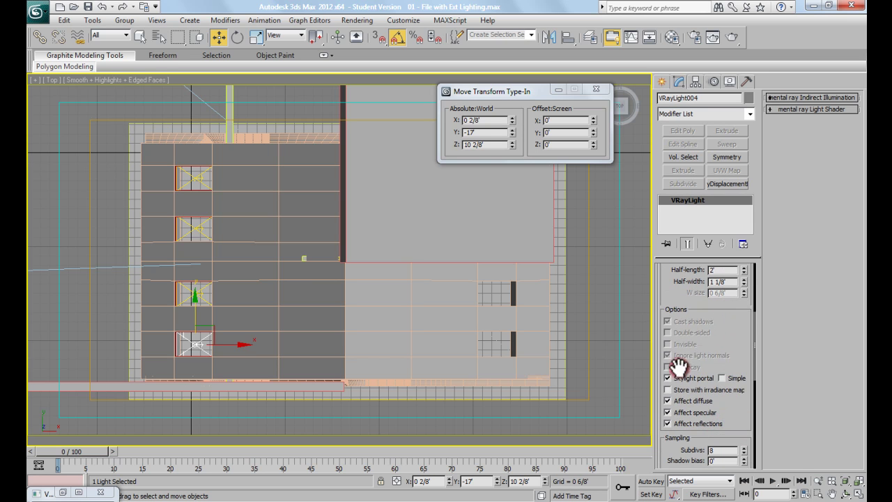
left_click_drag(722, 354, 729, 334)
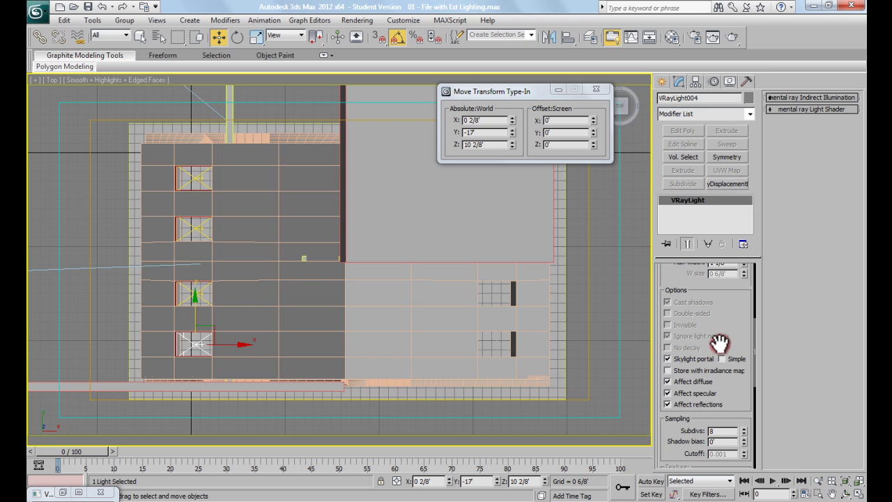
middle_click_drag(229, 282, 221, 296)
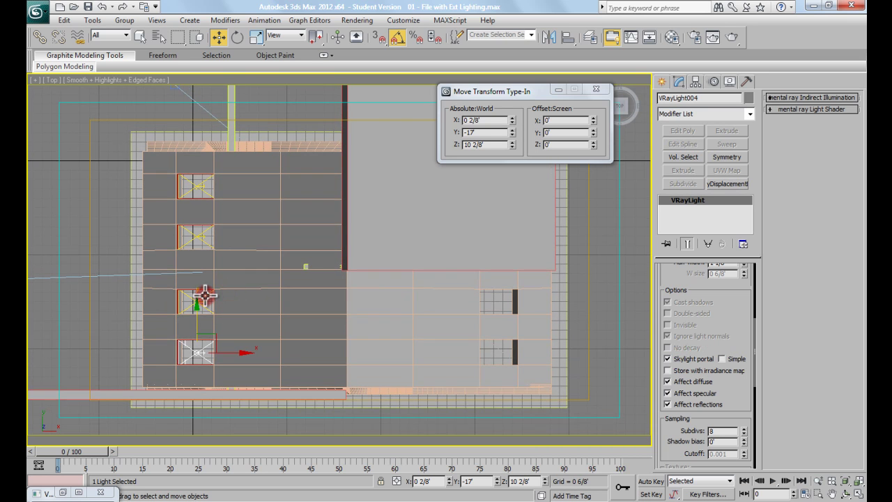
left_click(202, 297)
scroll(697, 282, "down", 5)
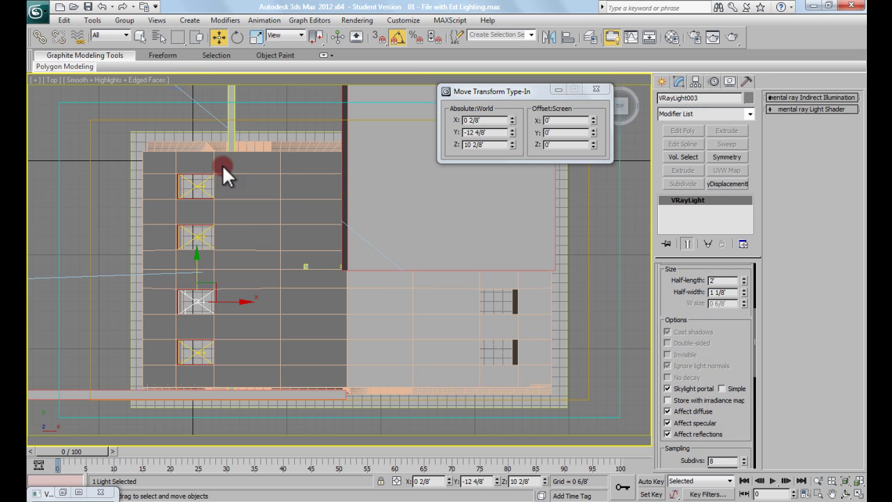
Clone the fourth skylight's plane light as an instance to the skylight on the opposite roof slope, at about X 27 3/8'
left_click(196, 354)
middle_click_drag(199, 354, 204, 334)
left_click_drag(204, 333, 509, 338, "shift")
left_click(450, 306)
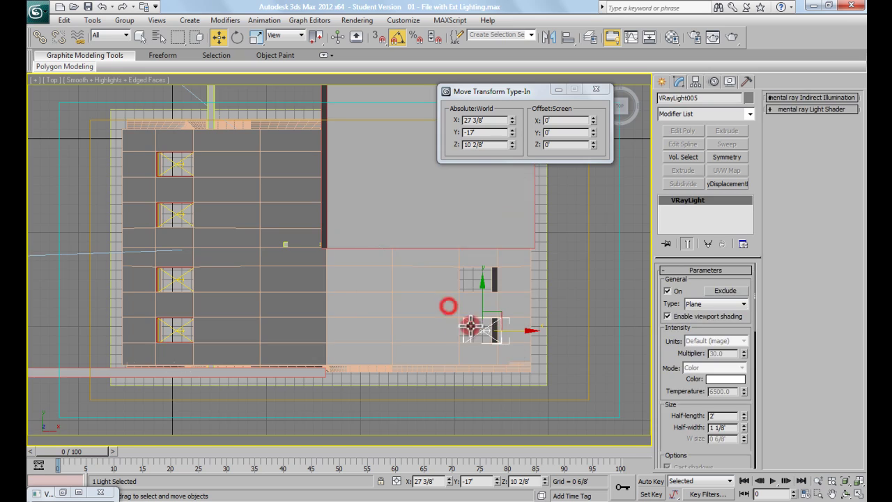
Set the opposite-slope plane light's absolute Y rotation to 35 degrees to match the roof pitch
scroll(391, 322, "up", 6)
mouse_move(352, 315)
middle_mouse_down("alt")
mouse_move(388, 328)
mouse_move(311, 294)
mouse_move(379, 270)
mouse_move(392, 285)
mouse_move(369, 272)
mouse_move(365, 237)
middle_mouse_up("alt")
key("e")
left_click_drag(494, 127, 429, 129)
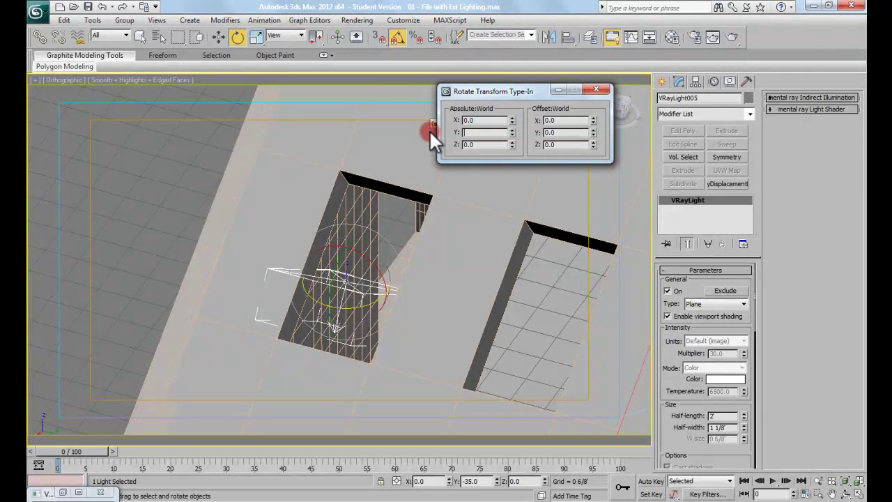
type("35")
key("Return")
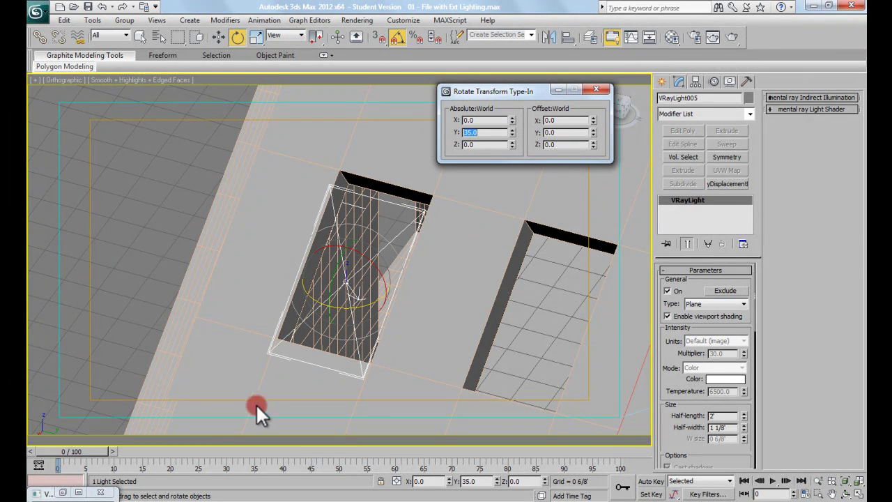
Move the rotated plane light along X into its skylight opening, to about X 26 7/8'
middle_click_drag(402, 224, 474, 239)
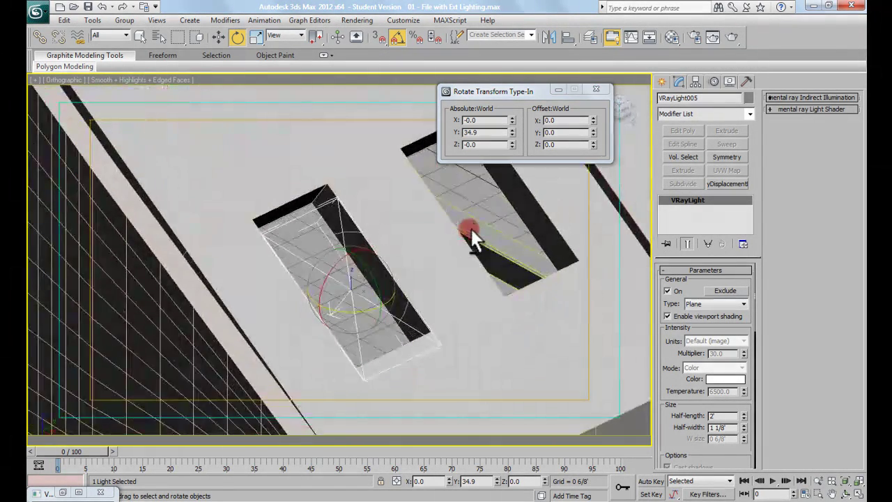
key("w")
middle_click_drag(446, 273, 408, 289, "alt")
left_click_drag(408, 289, 392, 285)
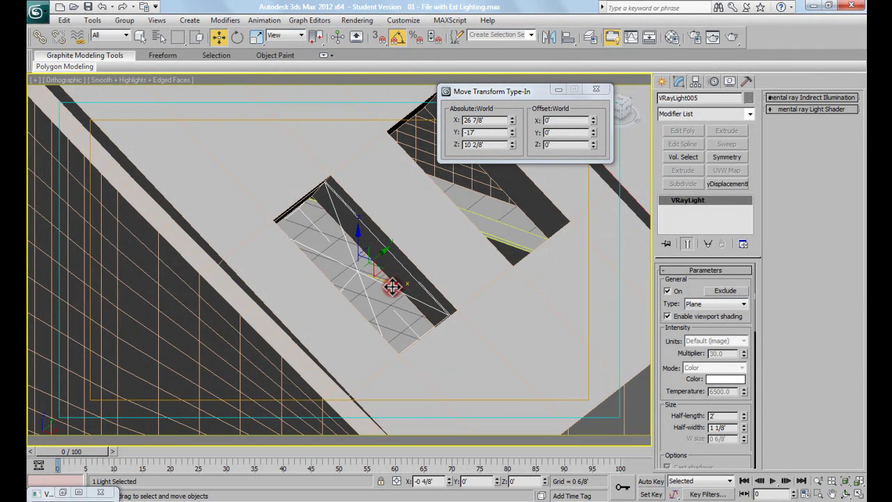
middle_click_drag(392, 285, 391, 296)
Clone the rotated plane light in the Top view as an instance onto the adjacent skylight, at about Y -12 4/8'
key("t")
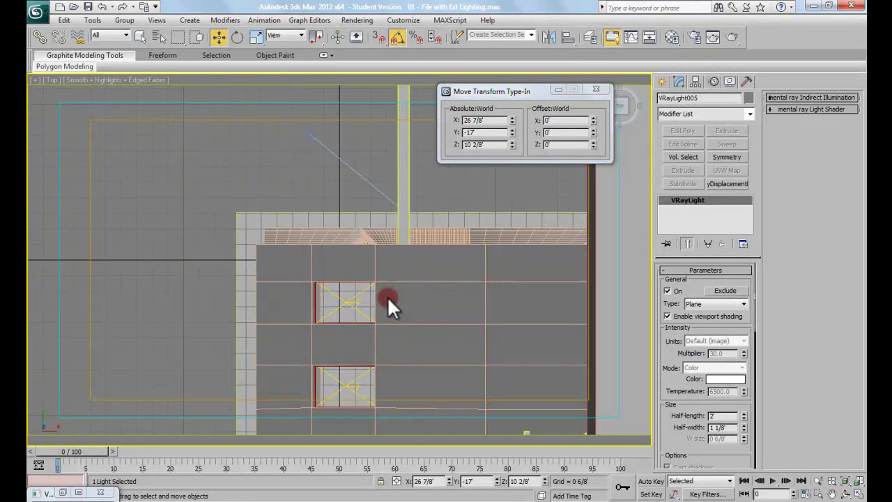
key("z")
middle_click_drag(413, 285, 381, 297)
scroll(390, 292, "down", 3)
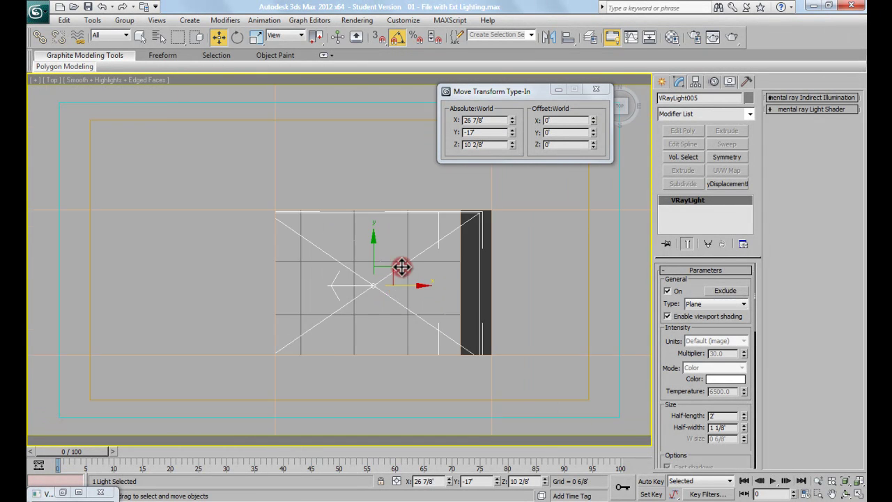
middle_click_drag(386, 242, 357, 336)
left_click_drag(350, 336, 347, 131, "shift")
left_click(387, 231)
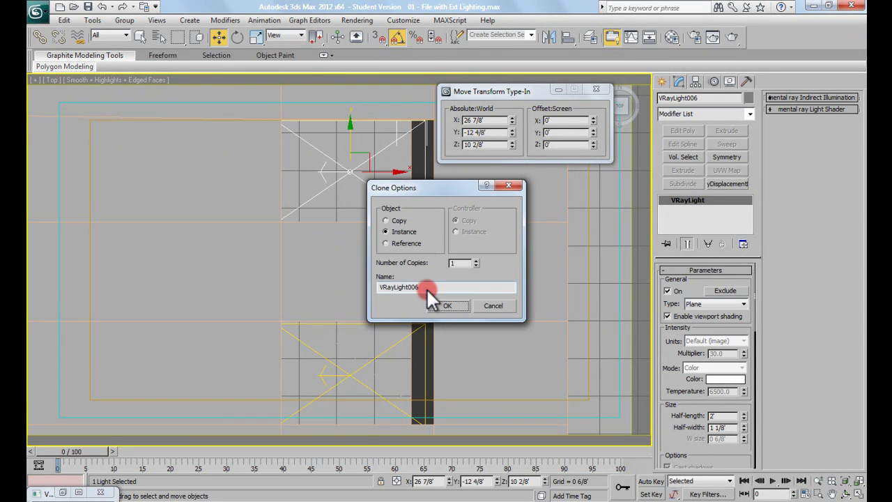
left_click(439, 307)
scroll(421, 233, "down", 4)
mouse_move(421, 232)
middle_mouse_down()
mouse_move(465, 347)
mouse_move(513, 391)
middle_mouse_up()
scroll(435, 327, "down", 2)
middle_click_drag(452, 363, 442, 299)
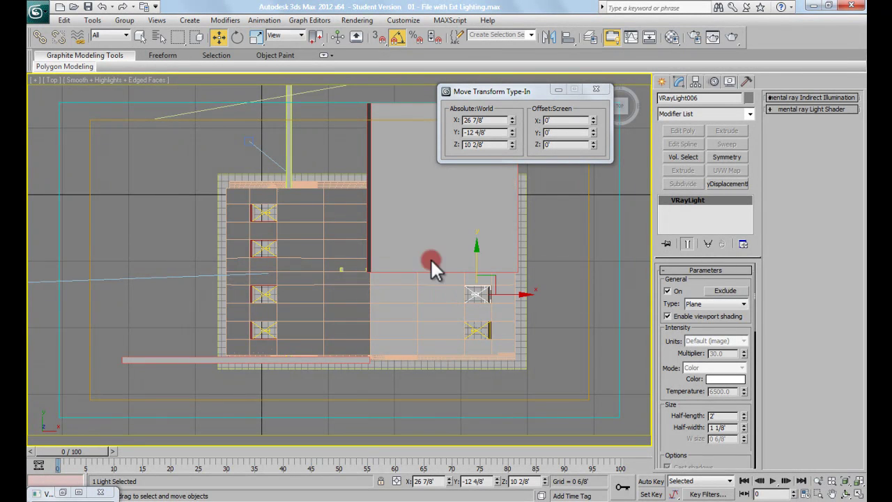
Inspect the building from outside, and display the Front view in wireframe to examine the gable windows and skylight lights
middle_click_drag(313, 221, 323, 255)
middle_click_drag(243, 265, 286, 229, "alt")
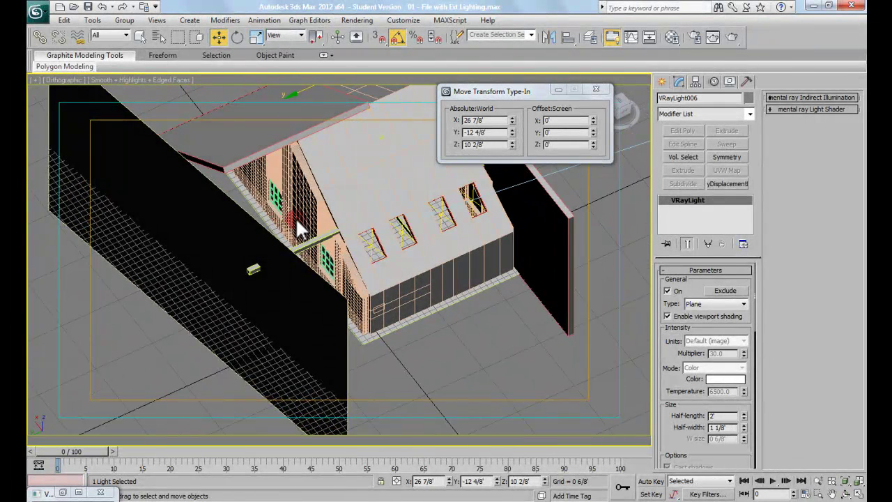
key("f")
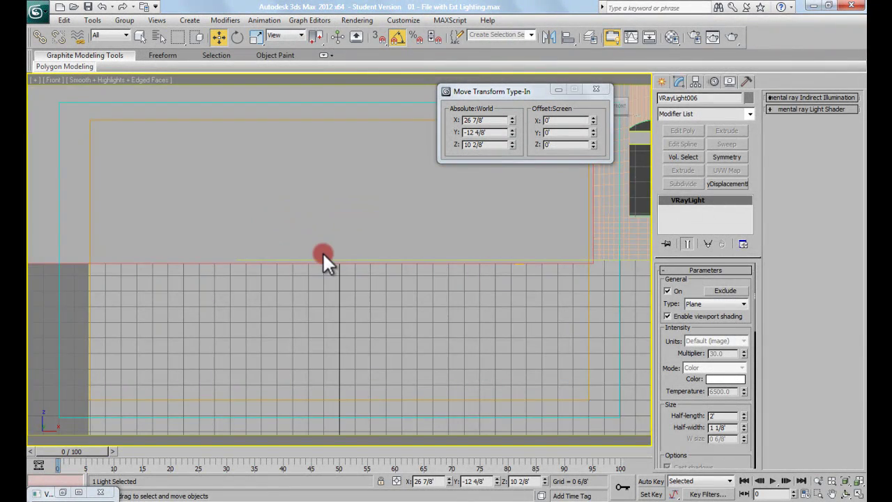
key("F3")
middle_click_drag(467, 185, 308, 299)
scroll(293, 282, "up", 3)
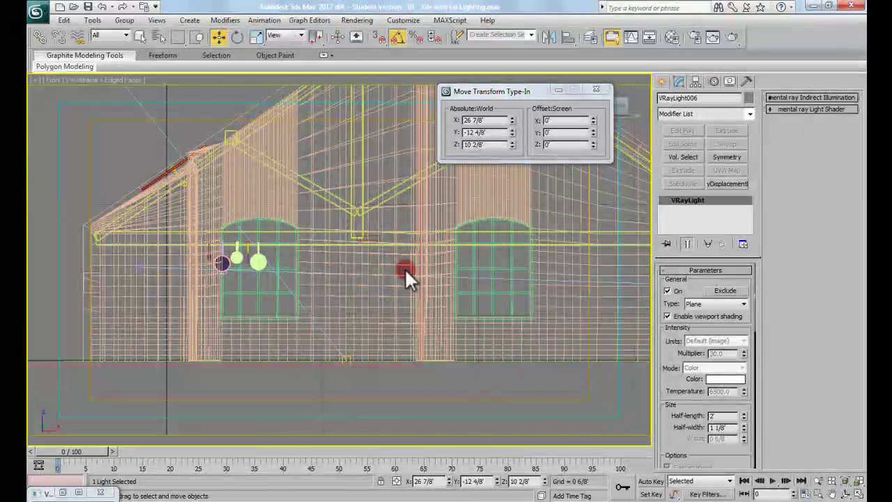
middle_click_drag(404, 279, 387, 287)
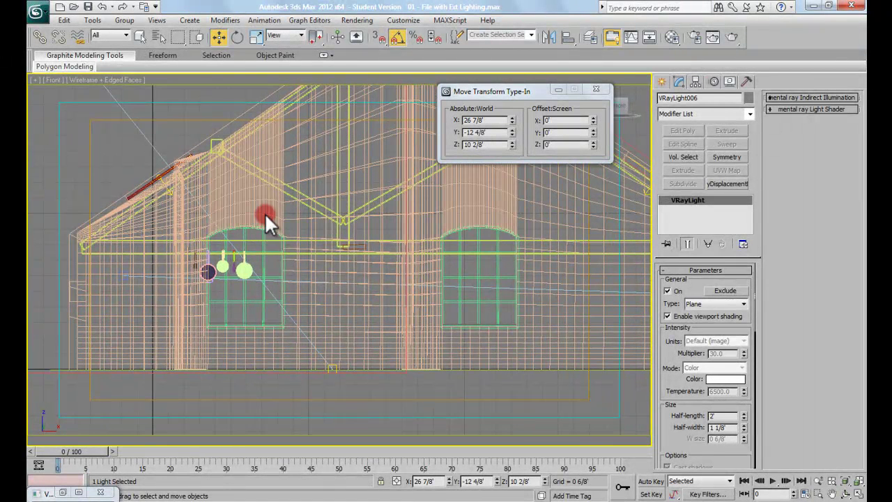
middle_click_drag(187, 272, 335, 271)
scroll(335, 270, "down", 3)
middle_click_drag(583, 215, 570, 218)
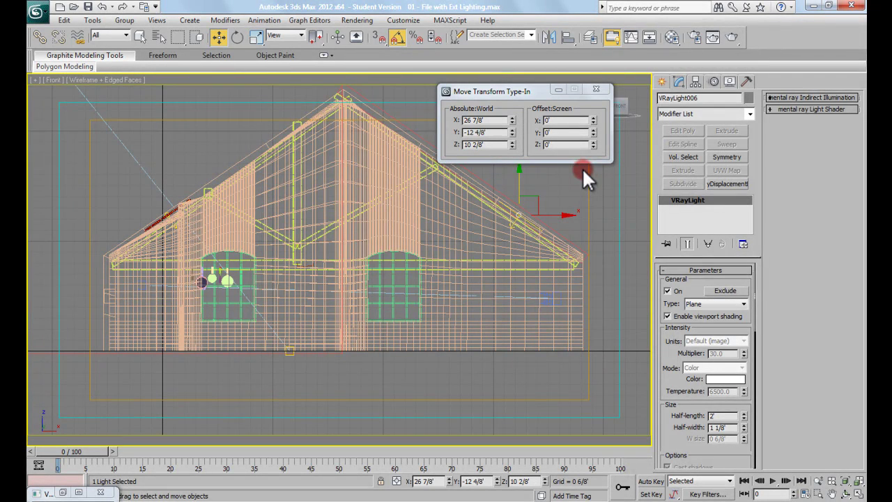
Render the Front view as a test, review the image in the V-Ray frame buffer, and close it
left_click(736, 35)
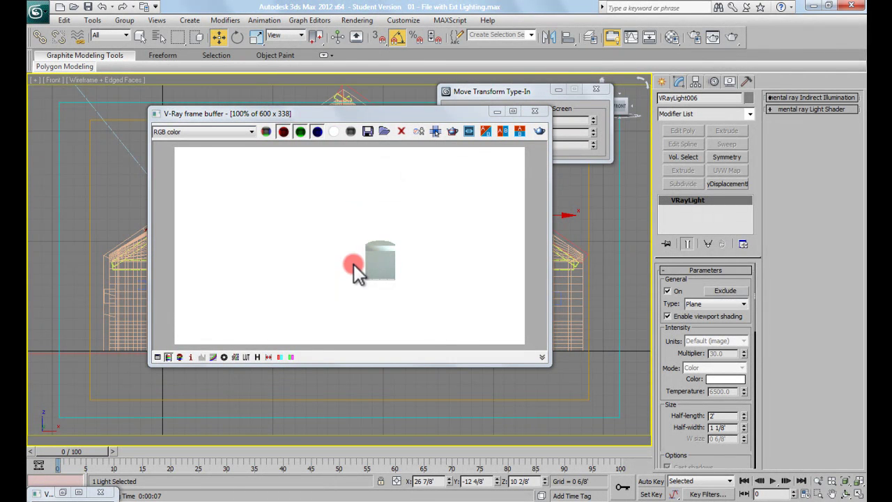
left_click_drag(451, 112, 434, 103)
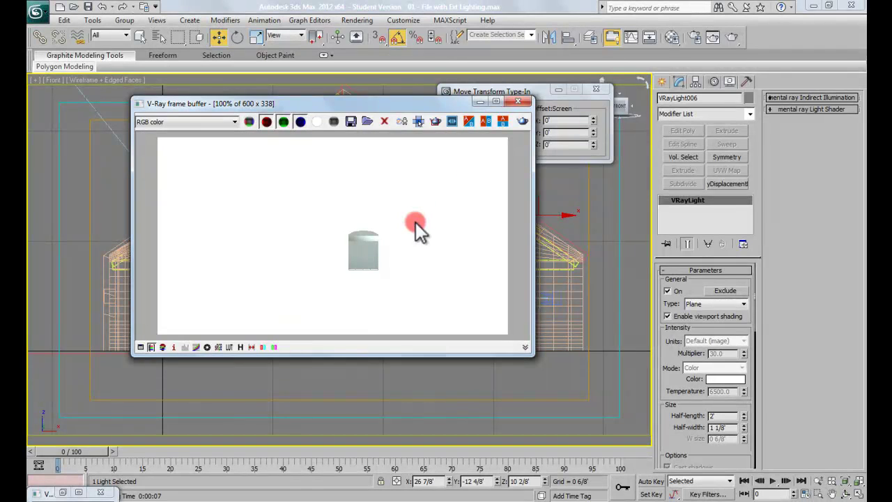
left_click(519, 102)
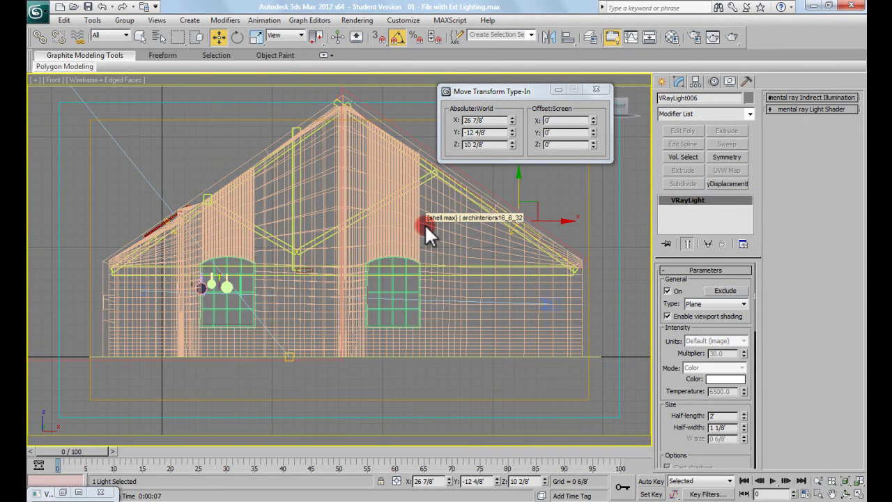
Clone the plane light in the Front view as an instance over the second arched gable window, at about X 17 4/8', Z 4 5/8'
middle_click_drag(542, 241, 544, 247)
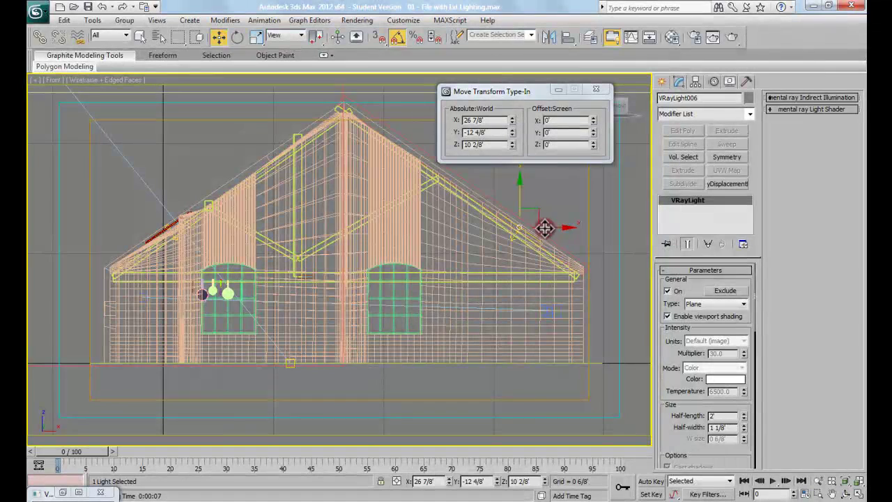
left_click_drag(536, 209, 413, 281, "shift")
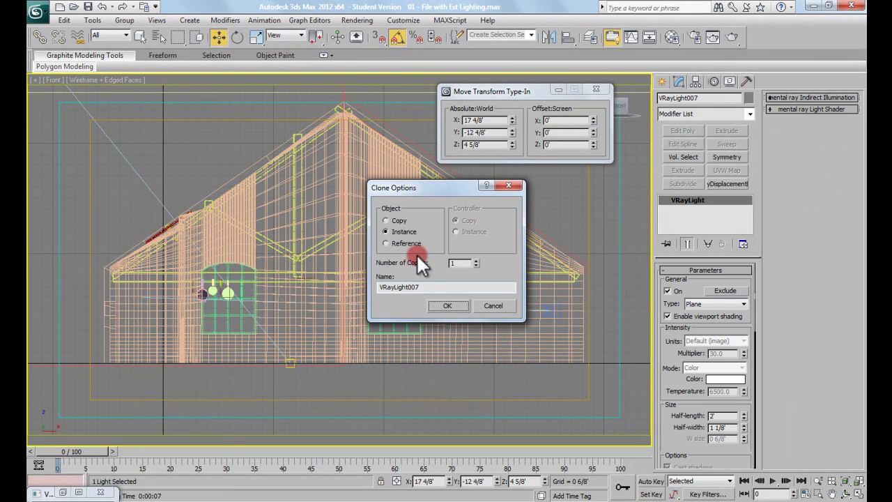
left_click(449, 305)
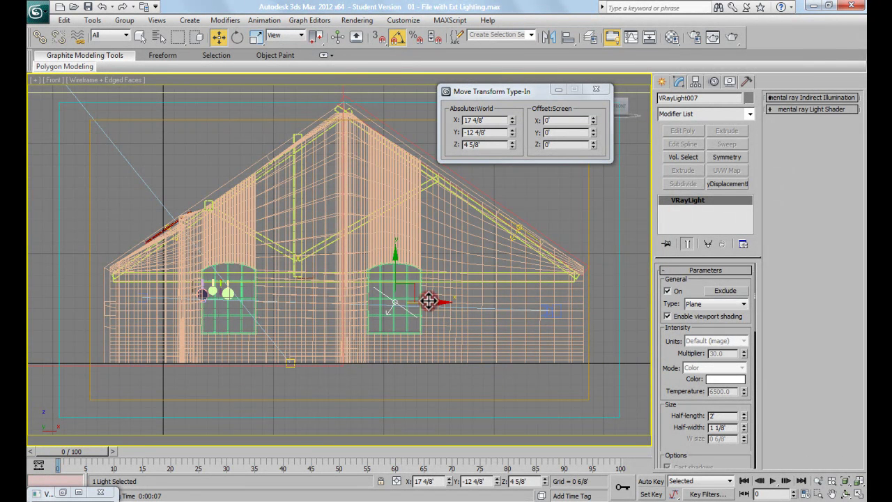
Rotate the plane light over the second gable window to an absolute Y angle of 90 degrees
key("e")
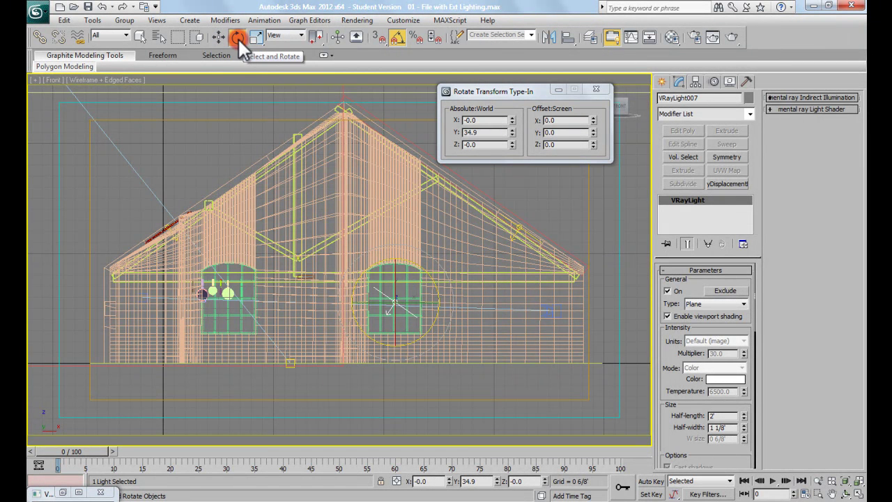
left_click(488, 133)
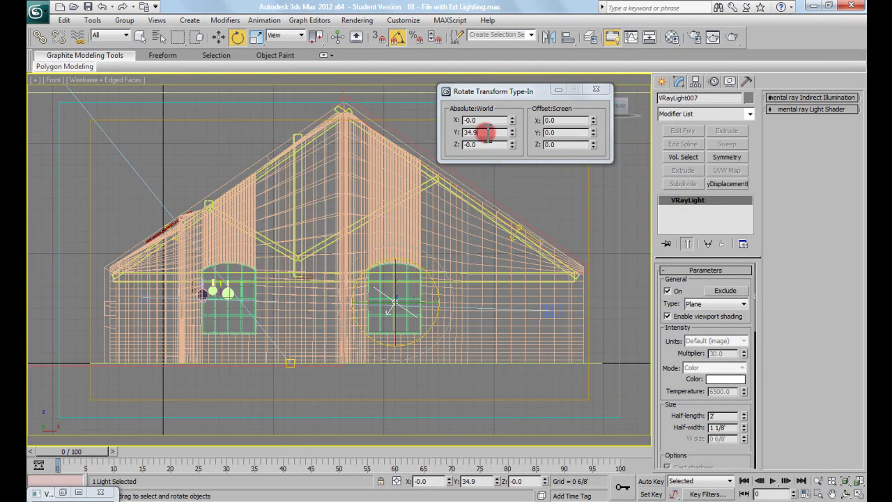
left_click_drag(488, 132, 463, 148)
middle_click_drag(408, 253, 397, 244)
double_click(486, 145)
type("90")
key("Return")
type("0")
key("Return")
double_click(484, 132)
type("90")
key("Return")
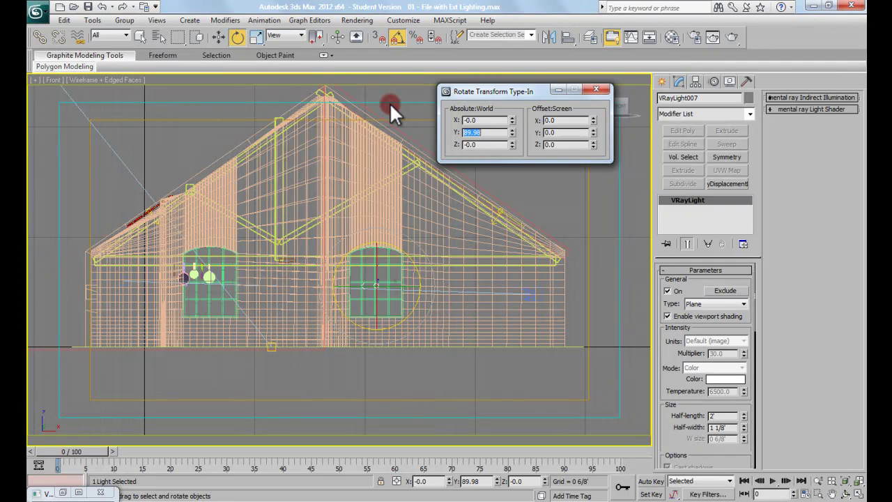
middle_click_drag(437, 197, 420, 205)
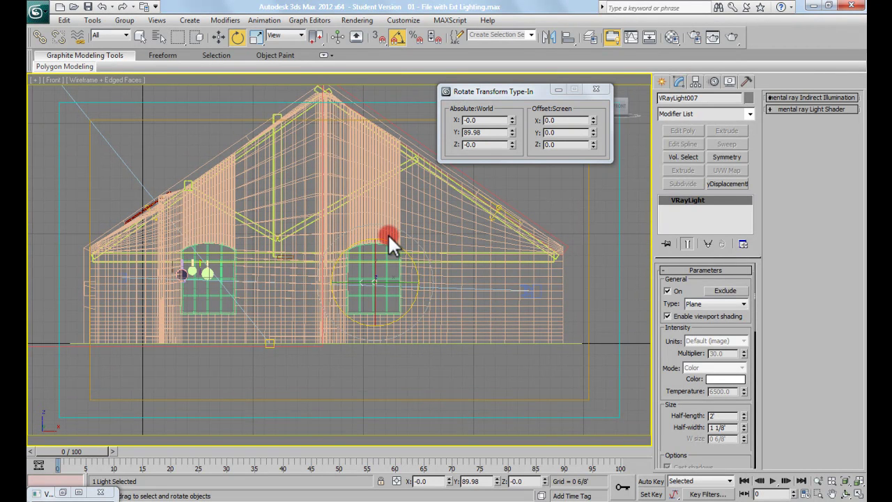
Set the light's absolute X rotation to -90 and its Y rotation to exactly 90 degrees
left_click(462, 140)
type("-90")
key("Tab")
key("Tab")
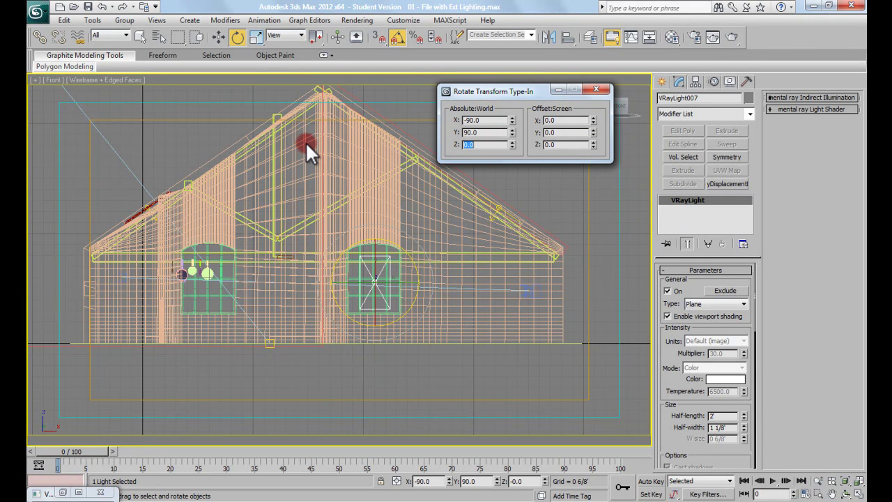
Move the light in the Top view along Y to just outside the gable wall, at about Y 3 2/8'
middle_click_drag(420, 305, 410, 281)
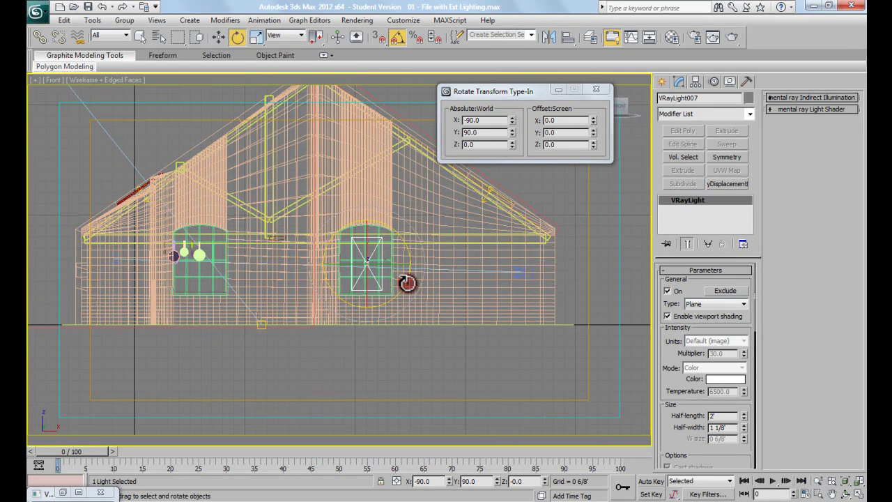
key("t")
key("z")
scroll(363, 200, "down", 10)
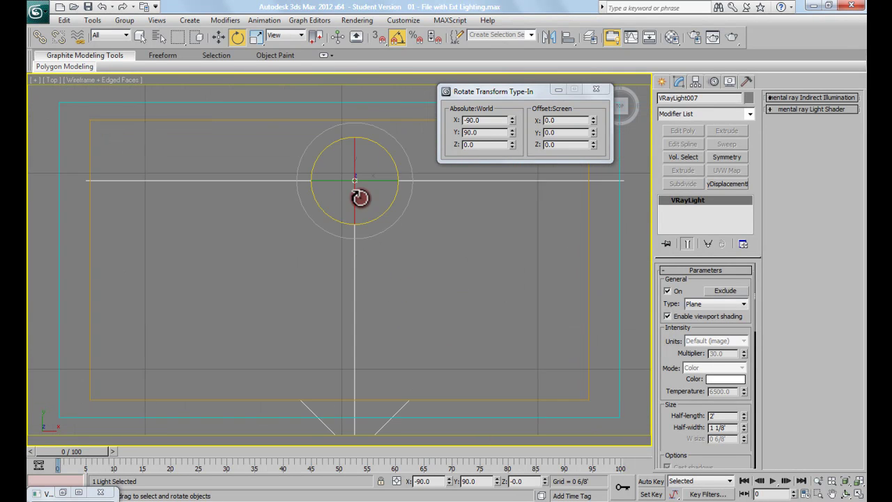
scroll(365, 209, "down", 2)
middle_click_drag(381, 200, 386, 331)
scroll(384, 313, "down", 2)
key("w")
left_click_drag(373, 325, 379, 174)
scroll(376, 180, "up", 4)
scroll(369, 232, "down", 4)
middle_click_drag(371, 240, 372, 203)
left_click_drag(370, 175, 368, 150)
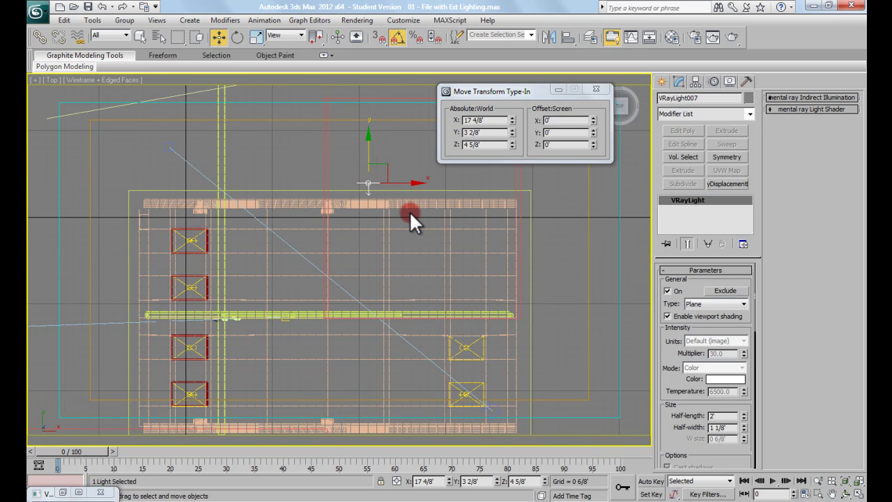
Adjust the light's position over the second arched window in the Front view, to about X 17 3/8', Z 4 6/8'
key("f")
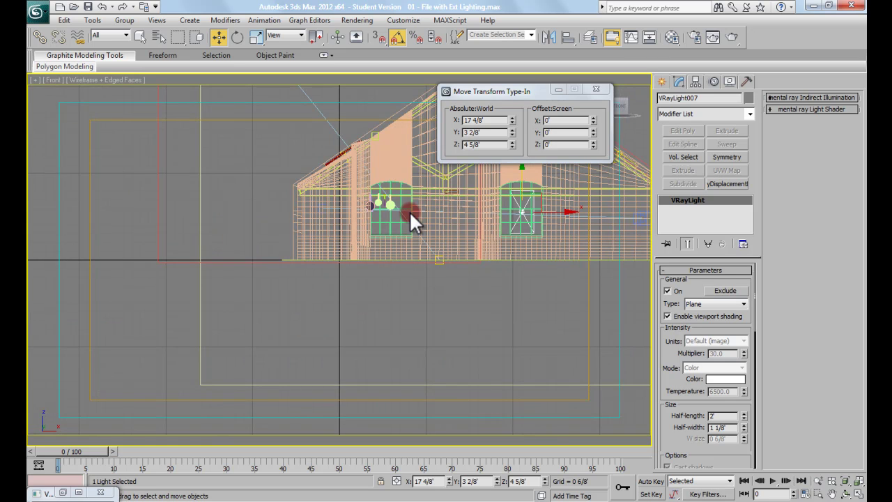
key("z")
scroll(392, 255, "down", 3)
middle_click_drag(389, 244, 376, 262)
left_click_drag(375, 244, 370, 239)
scroll(371, 240, "down", 4)
middle_click_drag(371, 237, 371, 248)
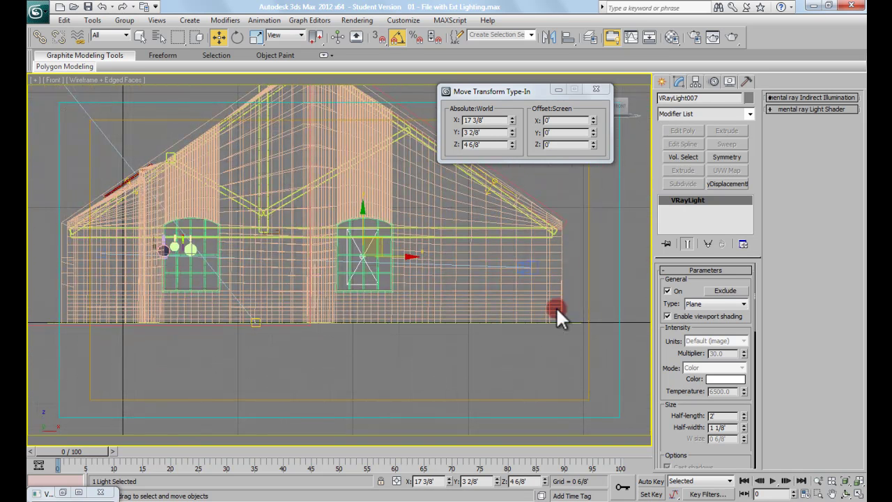
Scale the light horizontally to about 158% to span the arched window's width, and centre it on the window
left_click_drag(692, 291, 697, 199)
scroll(697, 295, "down", 1)
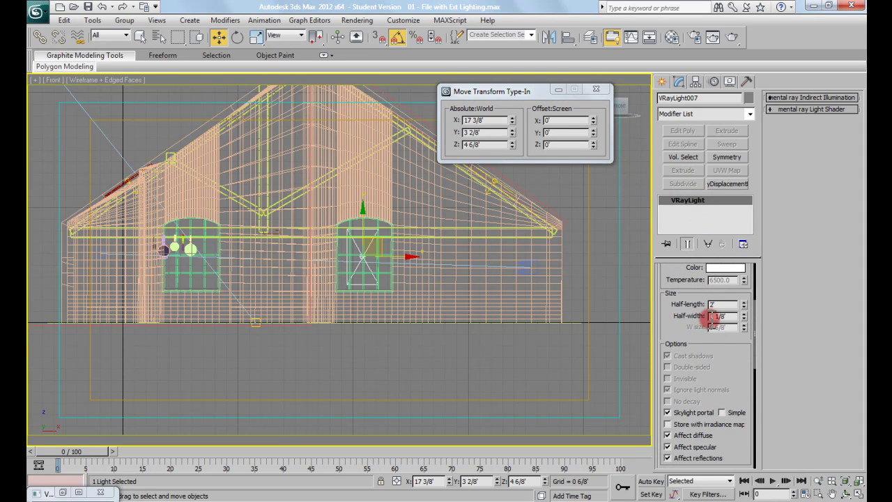
left_click(717, 304)
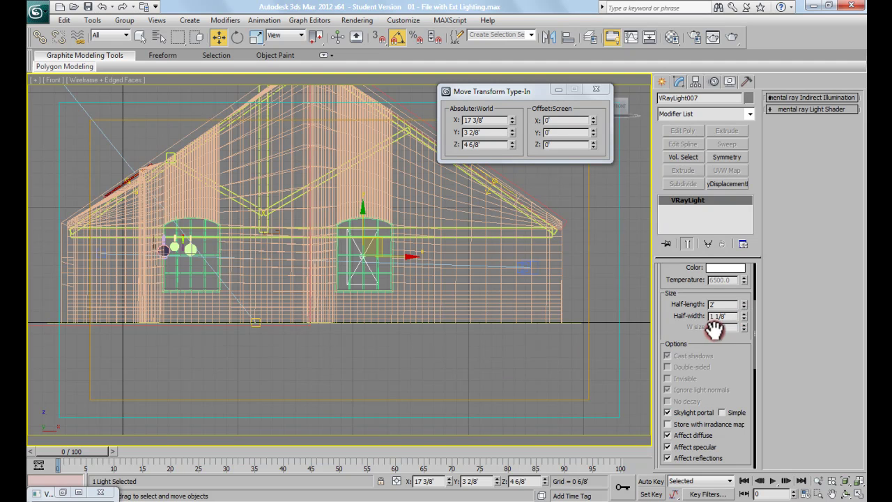
left_click(623, 330)
middle_click_drag(418, 257, 430, 273)
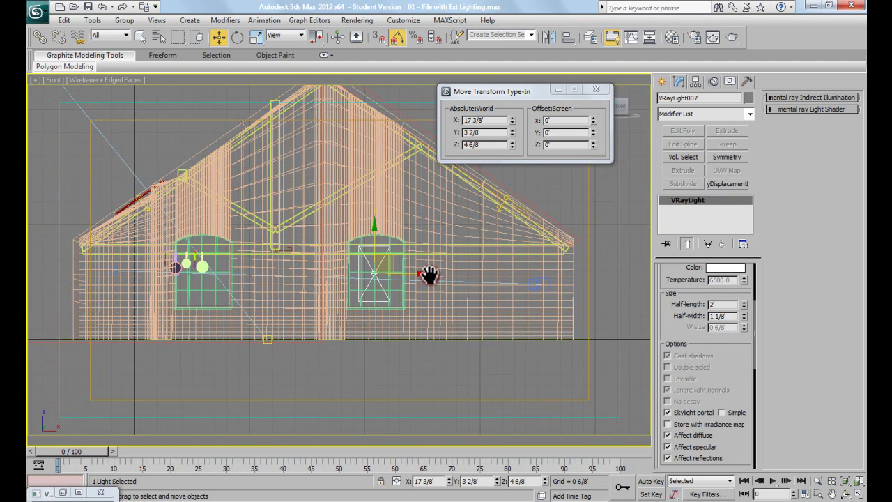
key("r")
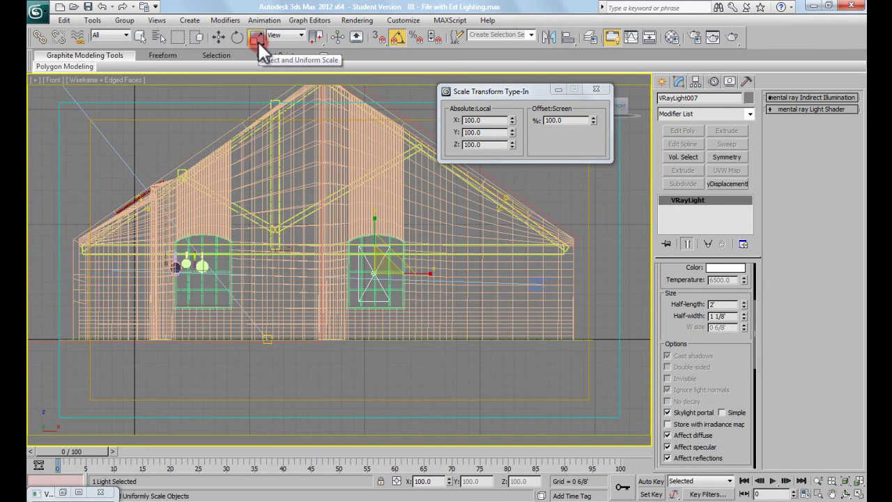
middle_click_drag(401, 243, 405, 247)
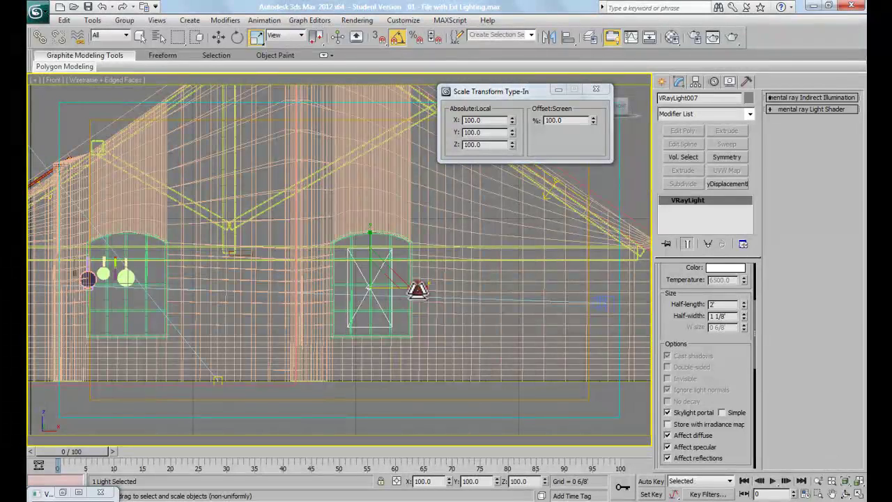
left_click_drag(418, 288, 441, 299)
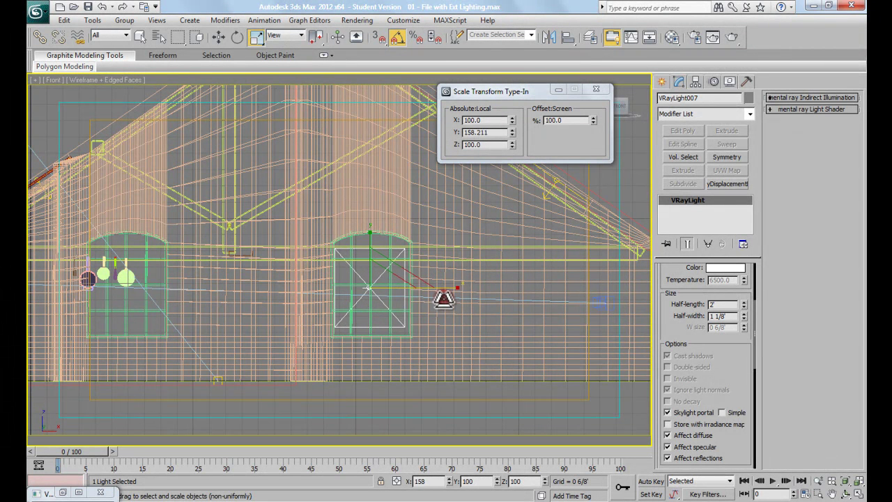
key("w")
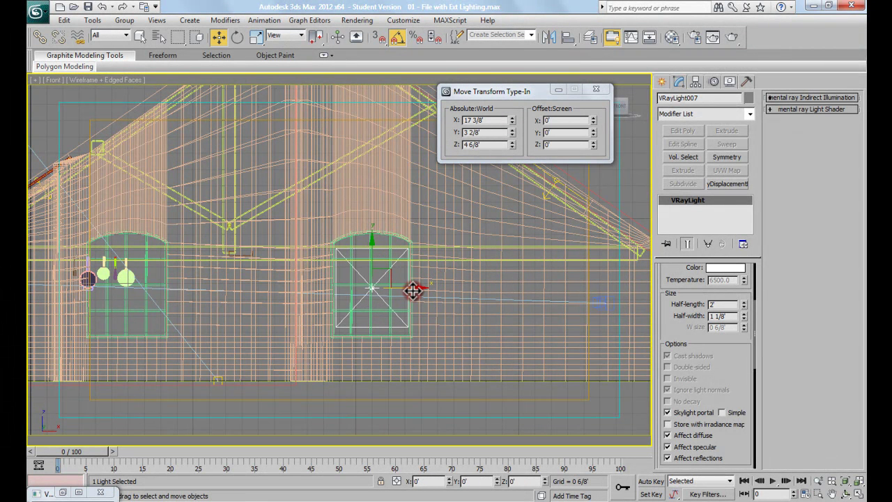
Scale the light vertically to cover the full arched window, and raise it to about Z 4 7/8'
key("r")
left_click_drag(368, 241, 372, 224)
left_click_drag(420, 287, 422, 288)
left_click_drag(370, 234, 370, 232)
key("w")
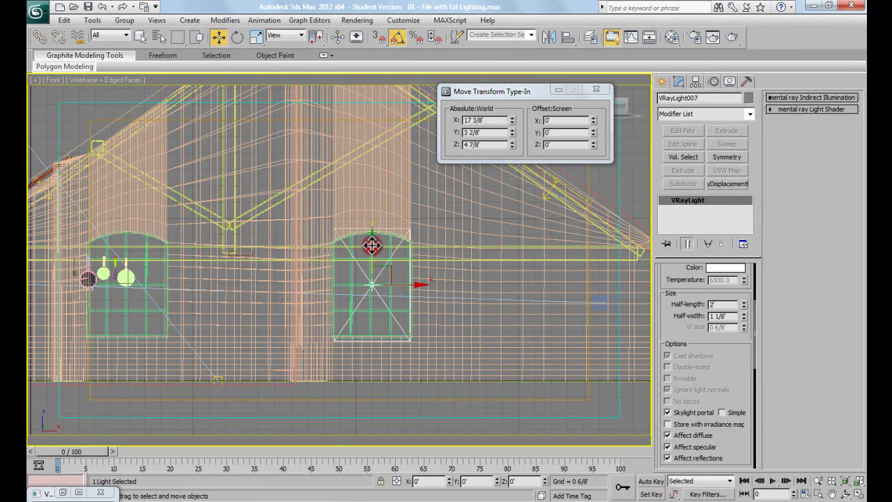
Move the scaled light in the Top view back into the window opening, at about Y 1 1/8'
middle_click_drag(370, 255, 385, 203)
key("t")
key("z")
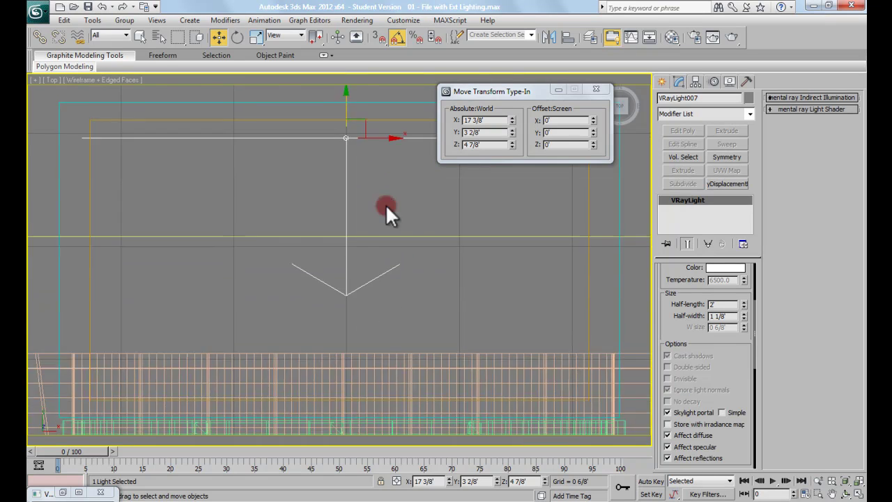
scroll(385, 204, "down", 2)
left_click_drag(356, 122, 343, 327)
middle_click_drag(342, 327, 368, 259)
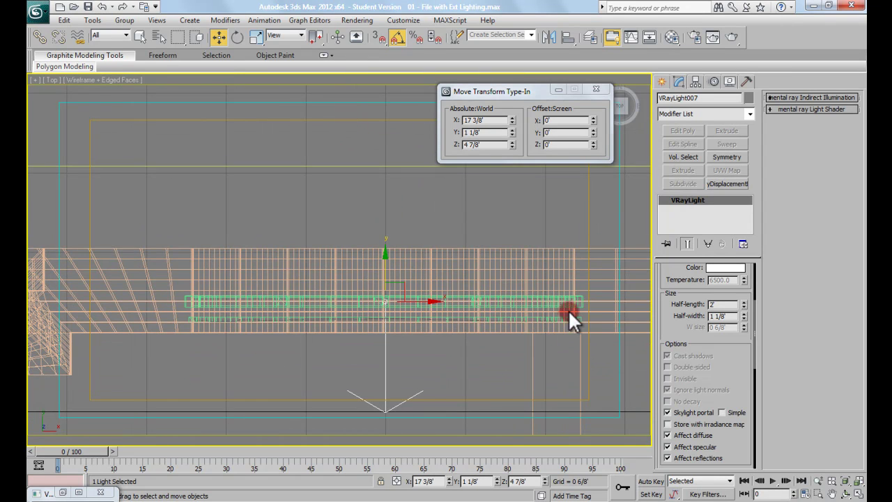
Clone the scaled light in the Front view as an instance over the first arched gable window, at about X 4 7/8'
scroll(300, 283, "down", 4)
middle_click_drag(308, 290, 509, 278)
scroll(478, 257, "down", 3)
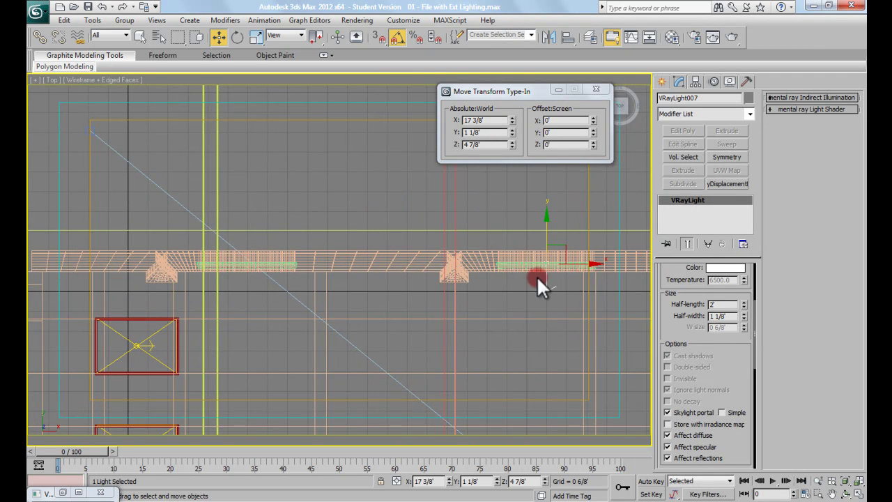
middle_click_drag(350, 274, 351, 242)
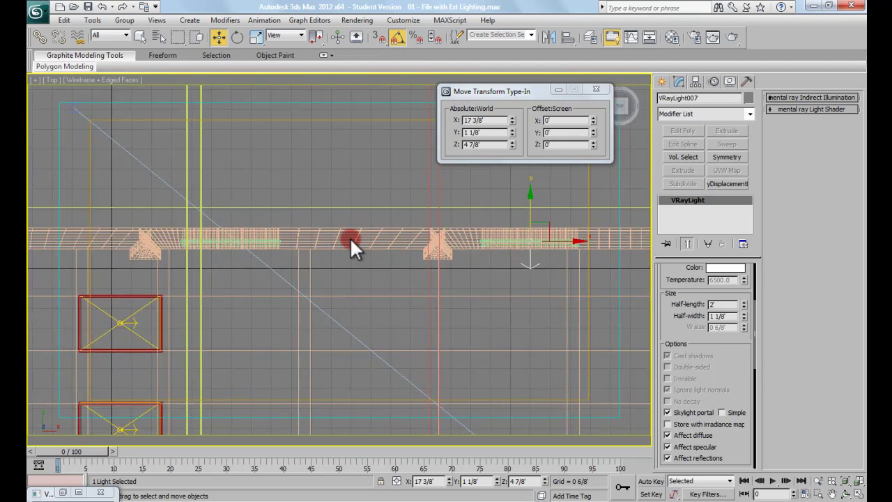
key("f")
key("z")
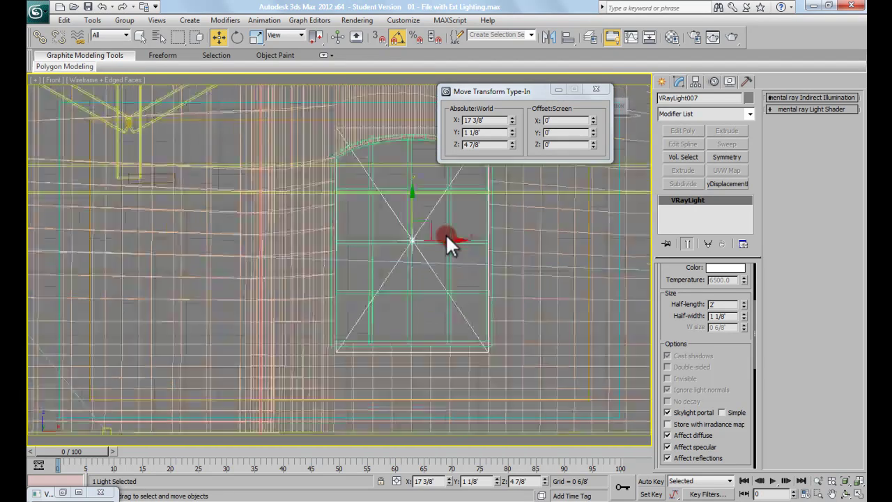
scroll(446, 237, "down", 4)
middle_click_drag(412, 271, 484, 286)
left_click_drag(535, 274, 295, 272, "shift")
left_click(386, 232)
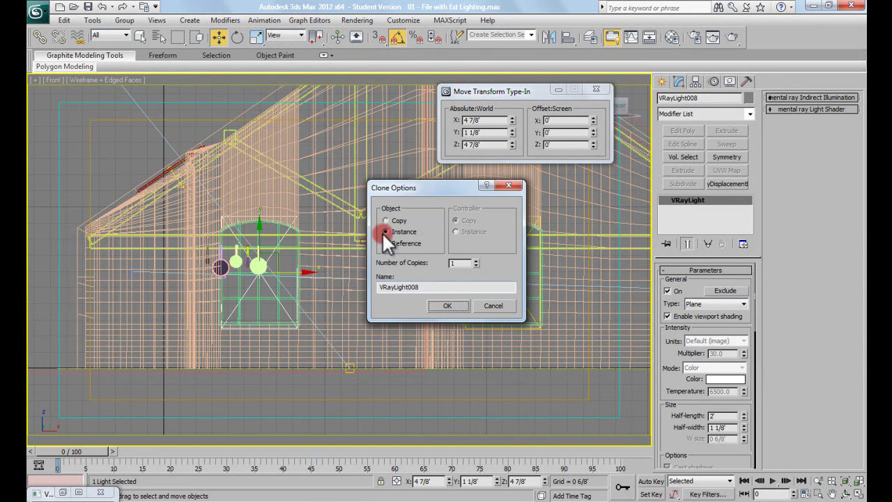
left_click(451, 301)
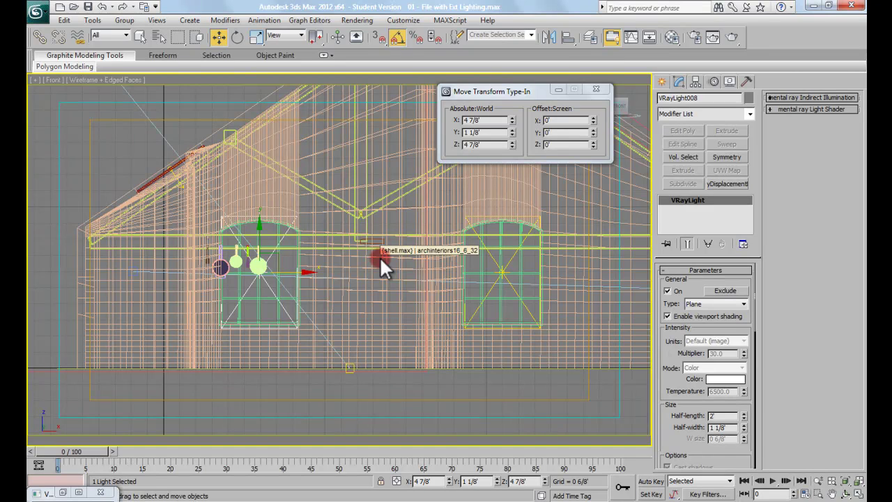
Check in the Top view how the cloned light sits within the window opening and which way it points
middle_click_drag(369, 268, 358, 284)
key("t")
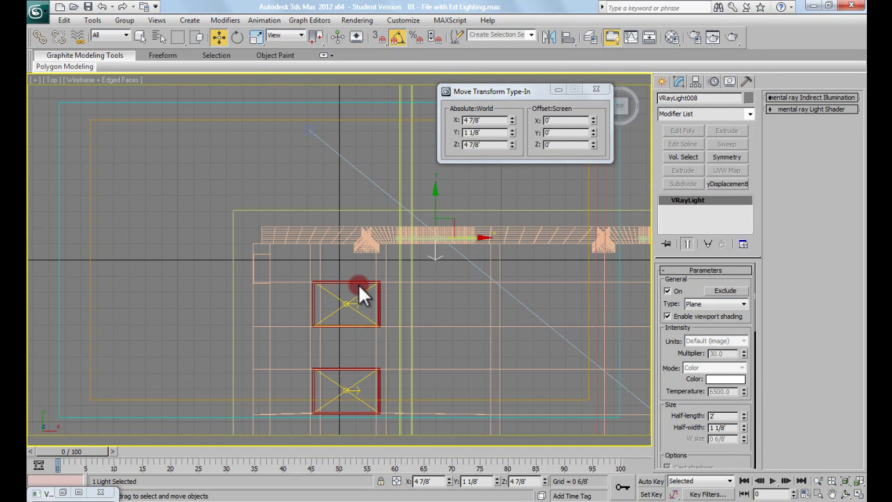
scroll(436, 269, "up", 5)
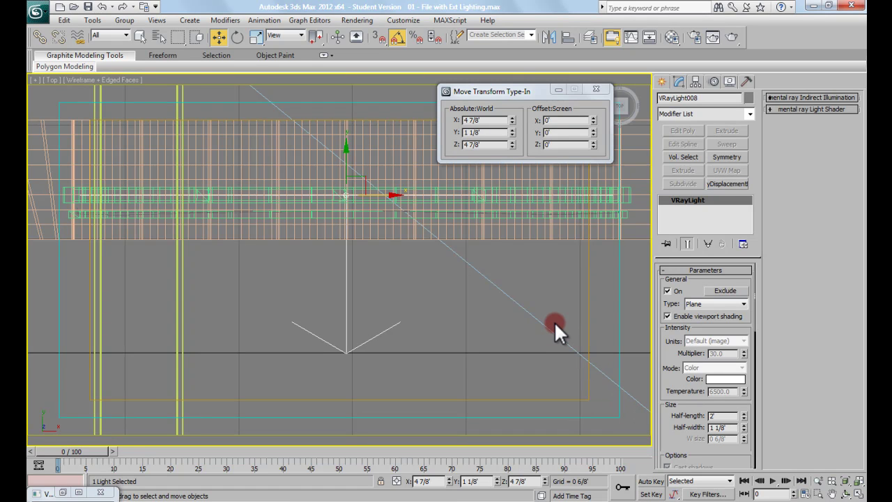
middle_click_drag(518, 326, 523, 302)
scroll(523, 302, "down", 6)
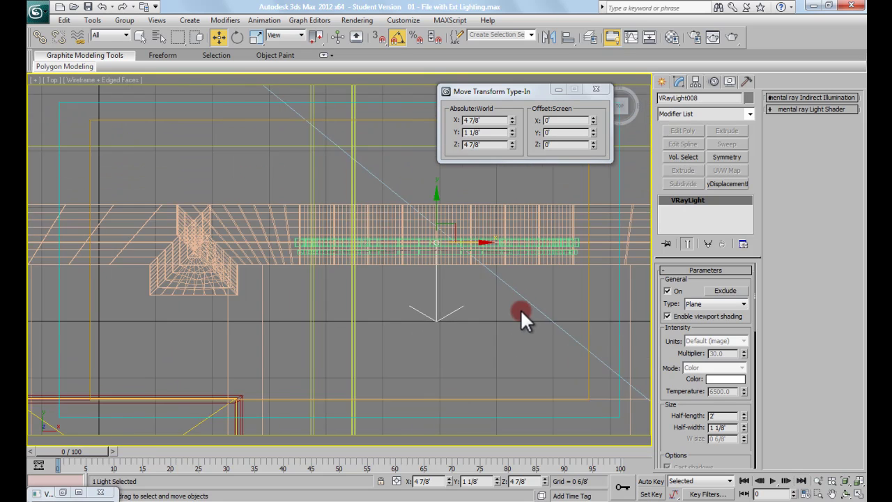
middle_click_drag(439, 275, 333, 218)
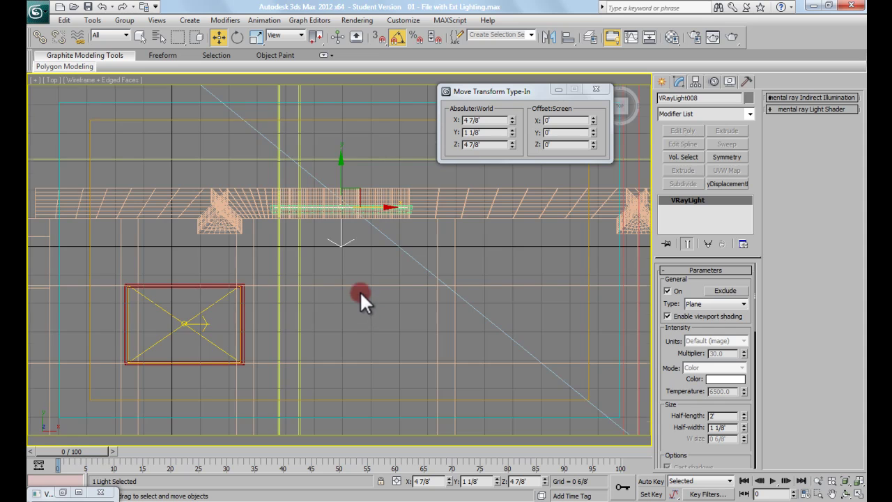
middle_click_drag(359, 291, 361, 251)
Render the physical camera view as a test, and move the V-Ray frame buffer aside to review the image
key("c")
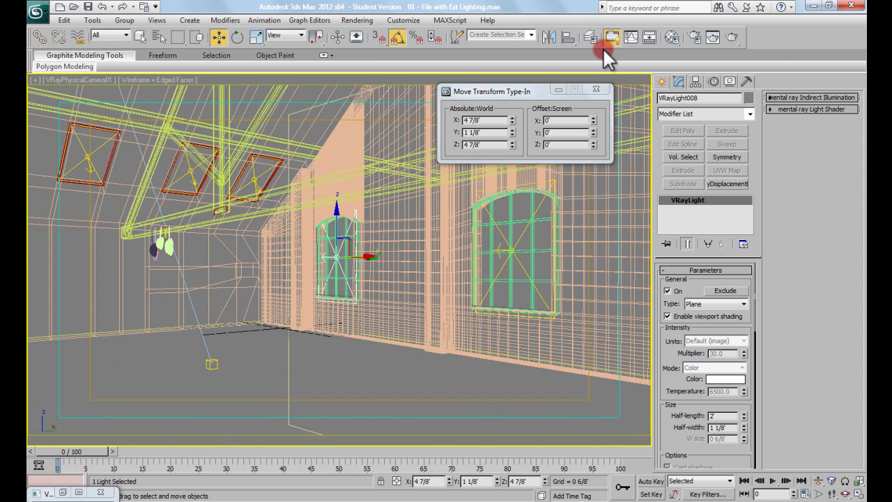
left_click(731, 36)
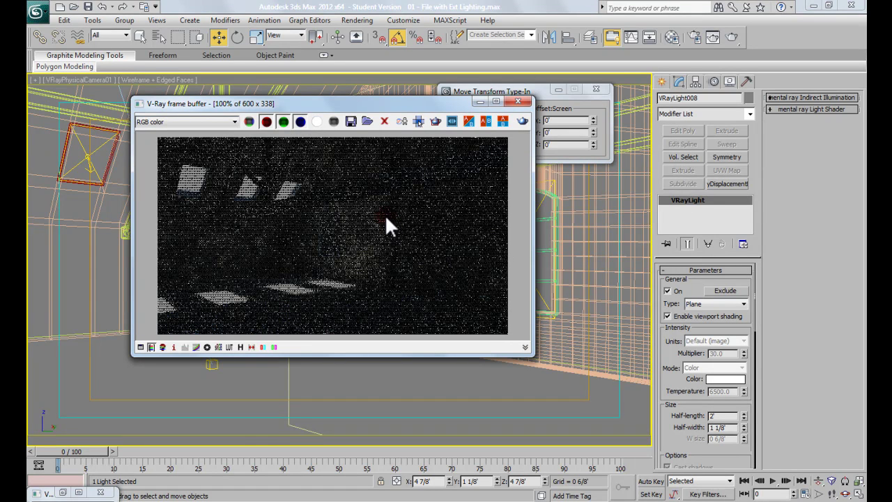
left_click_drag(363, 108, 318, 111)
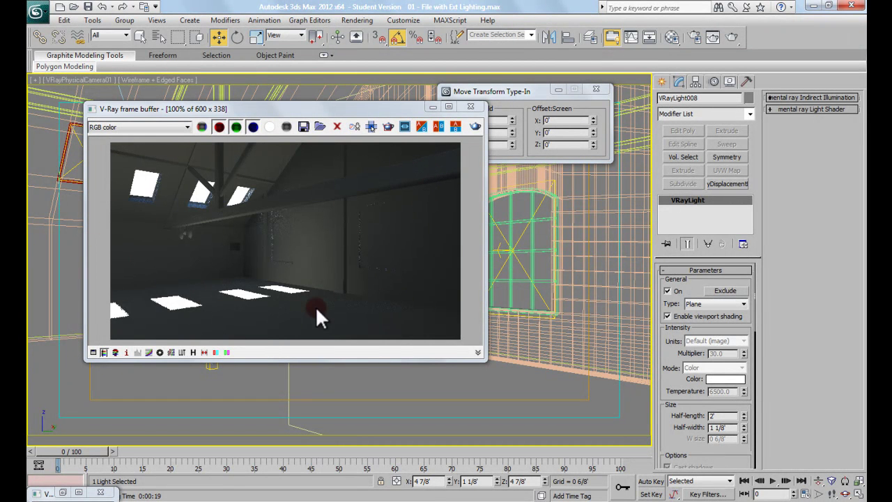
Select the camera of the current view and set its shutter speed to 30
left_click(81, 77)
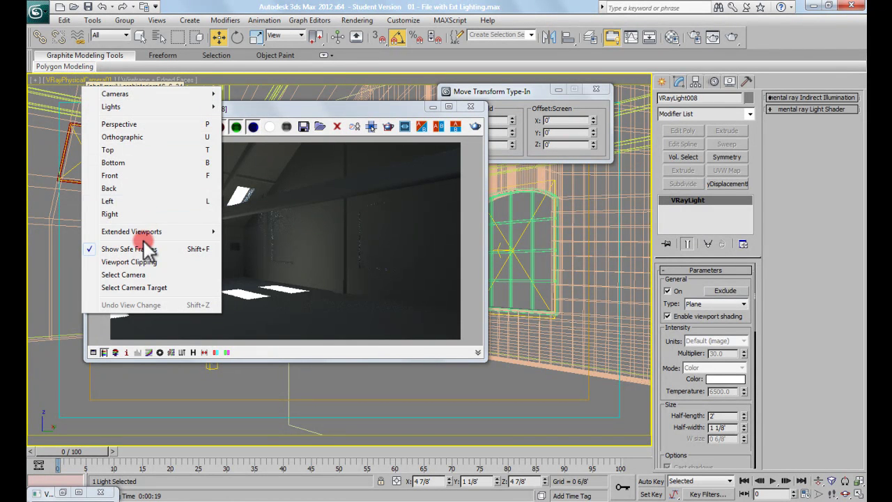
left_click(136, 274)
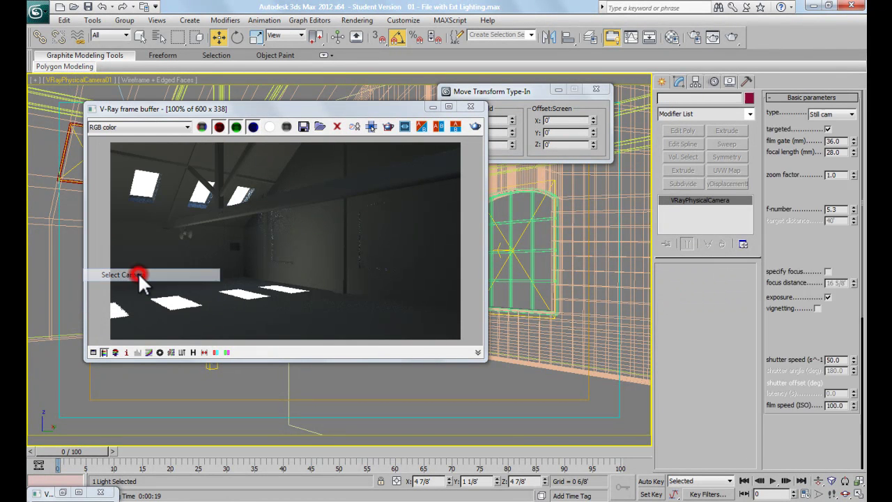
left_click(74, 79)
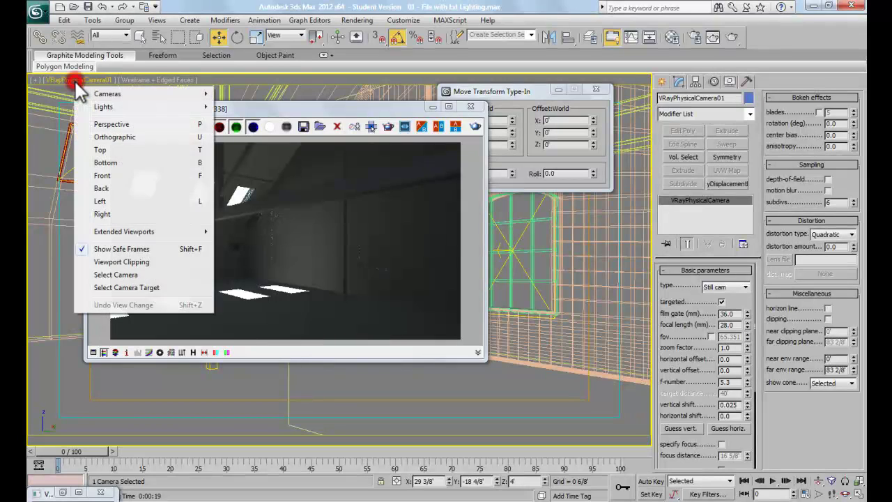
left_click(143, 273)
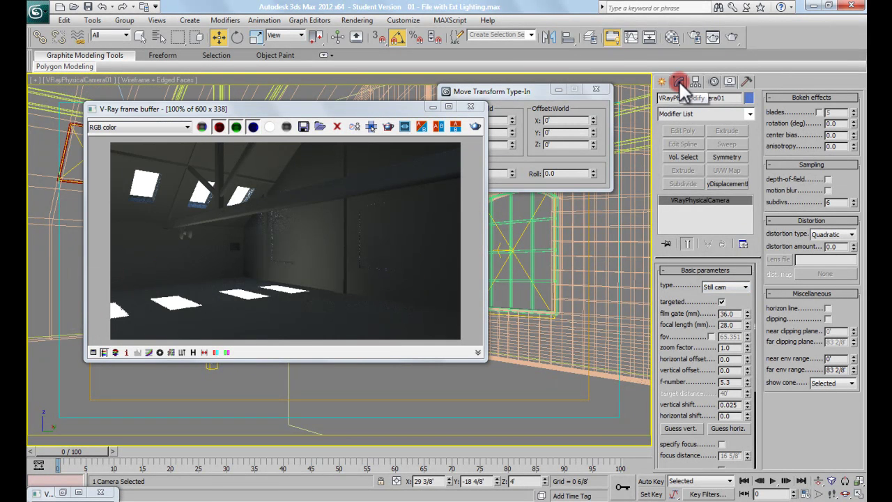
left_click_drag(744, 301, 743, 255)
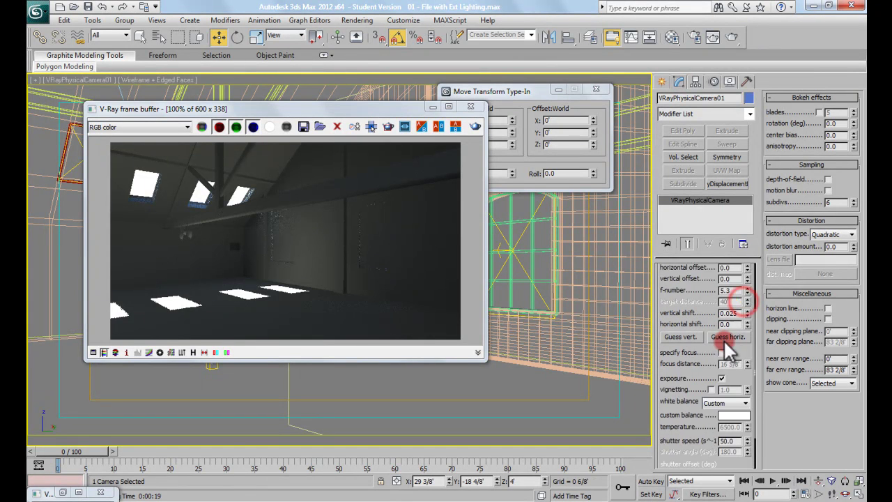
scroll(729, 348, "down", 1)
double_click(728, 410)
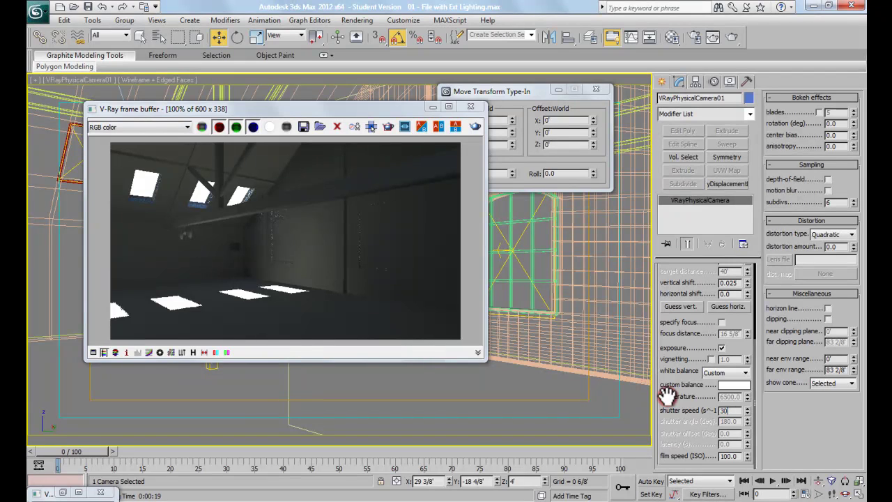
Render the camera view as a test of the new exposure, review the image and close the V-Ray frame buffer
left_click(405, 126)
left_click(730, 36)
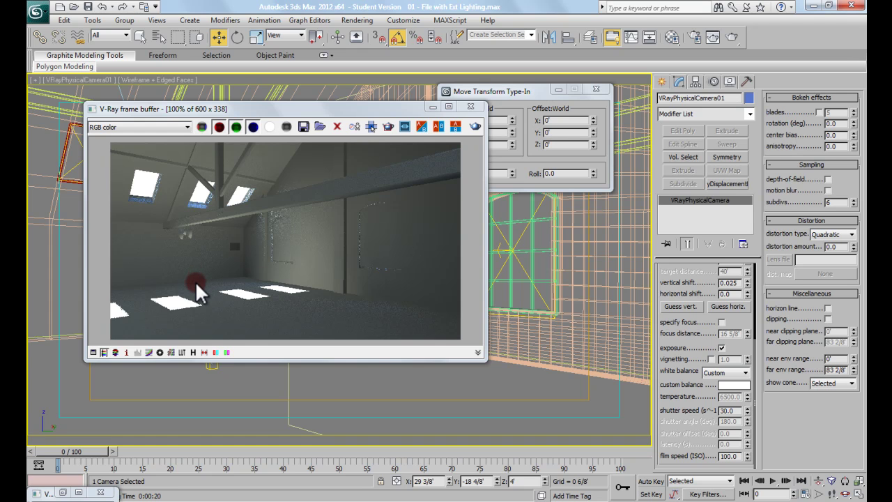
left_click_drag(342, 110, 334, 132)
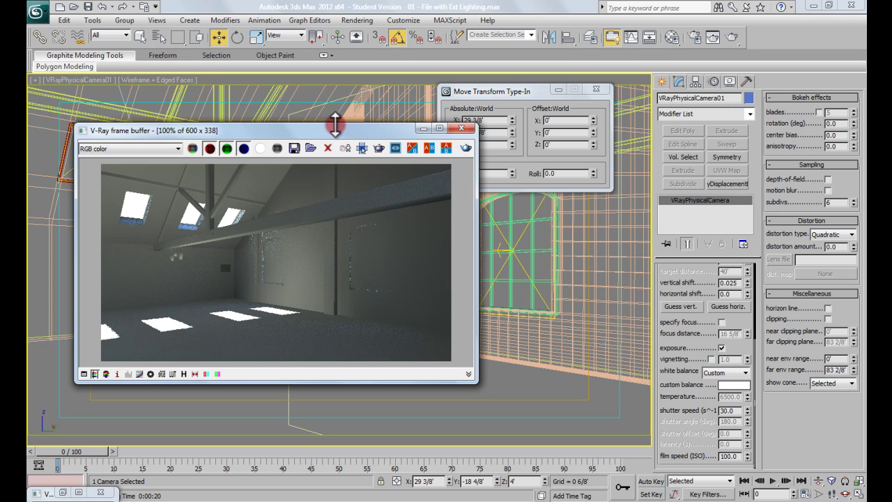
left_click(335, 127)
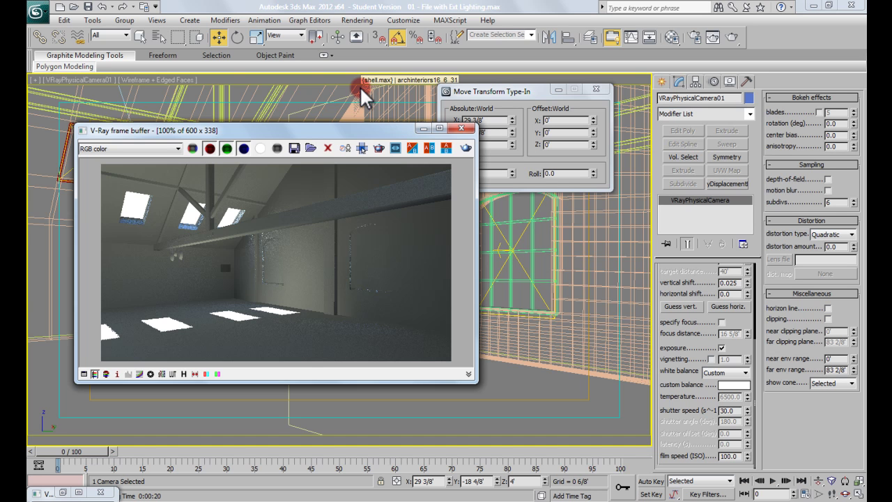
left_click(462, 128)
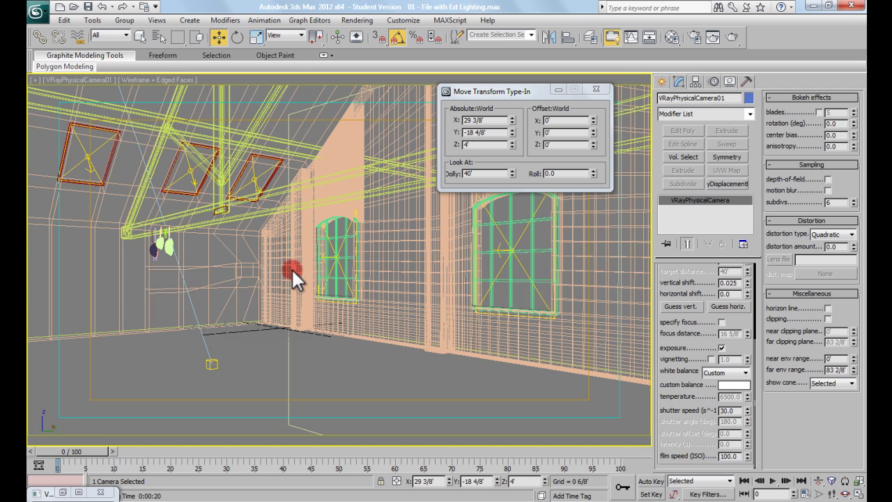
Switch to the Top view and hide the geometry, cameras and grid, leaving the lights in view
key("t")
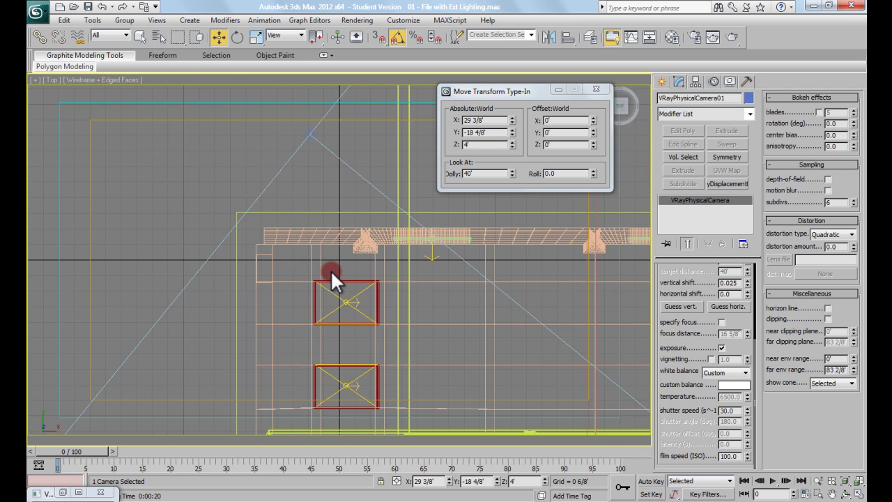
scroll(330, 270, "down", 3)
middle_click_drag(349, 286, 298, 225)
scroll(305, 240, "down", 2)
scroll(298, 226, "up", 2)
key("shift+g")
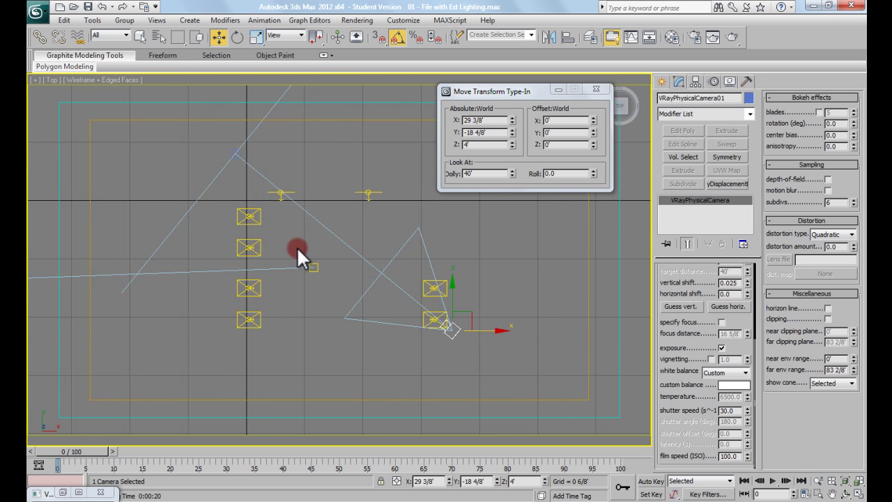
middle_click_drag(315, 270, 311, 256)
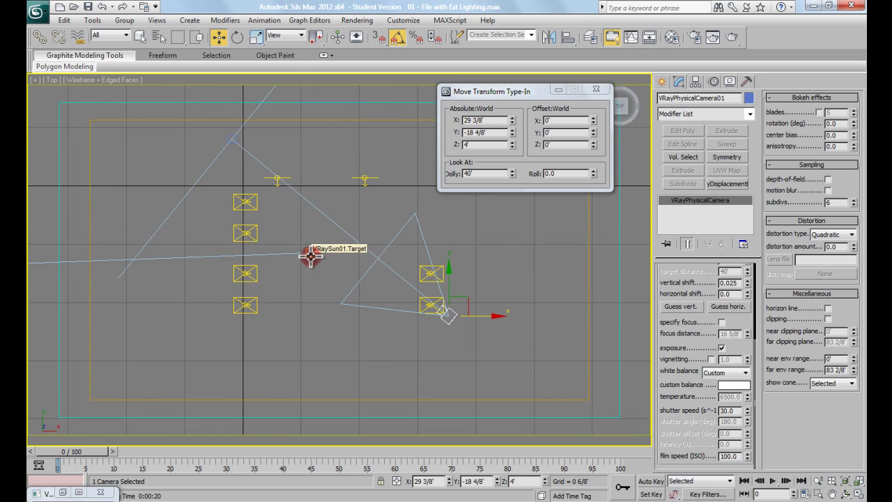
key("shift+c")
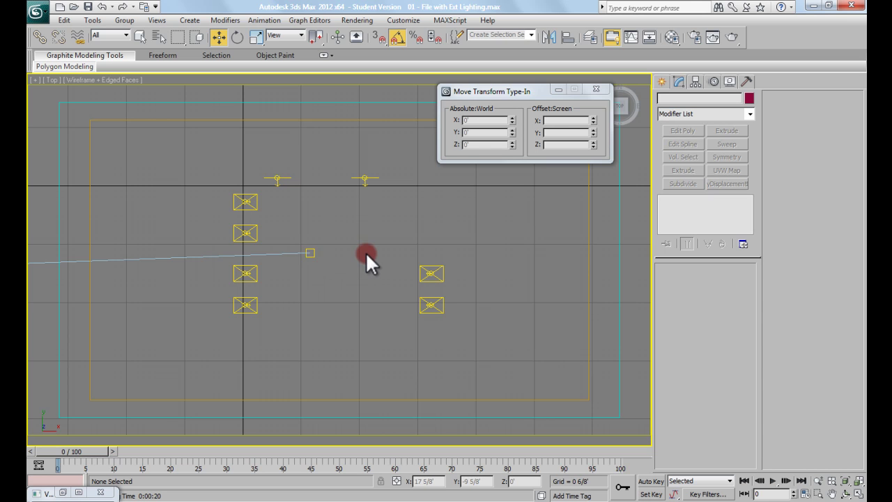
key("g")
Delete all the plane lights at the gable windows and skylights, keeping the sun and its target
middle_click_drag(368, 220, 368, 228)
left_click_drag(402, 212, 175, 141)
key("Delete")
left_click_drag(478, 358, 395, 234)
key("Delete")
left_click_drag(276, 354, 244, 291)
key("Delete")
left_click_drag(272, 241, 243, 215)
key("Delete")
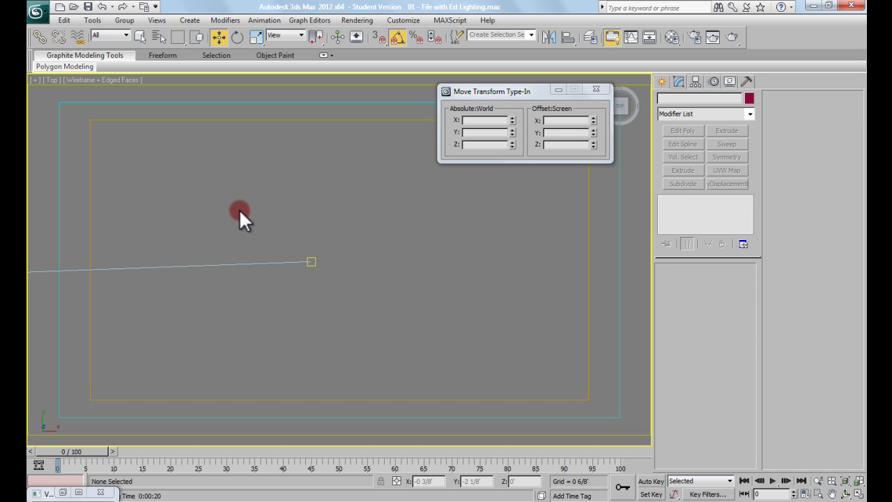
Show the geometry again and create a box over the lower half of the loft plan, about 8 7/8' by 32 5/8' by 2 6/8'
middle_click_drag(291, 196, 296, 211)
key("shift+g")
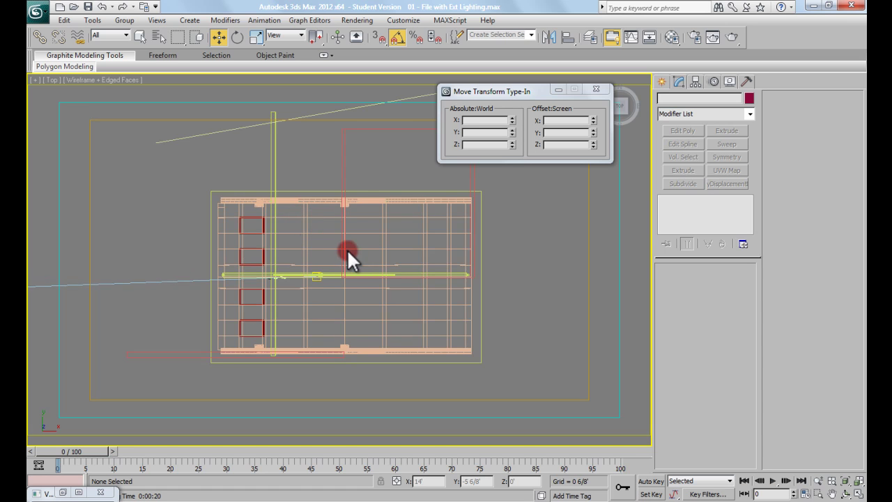
middle_click_drag(382, 291, 370, 279)
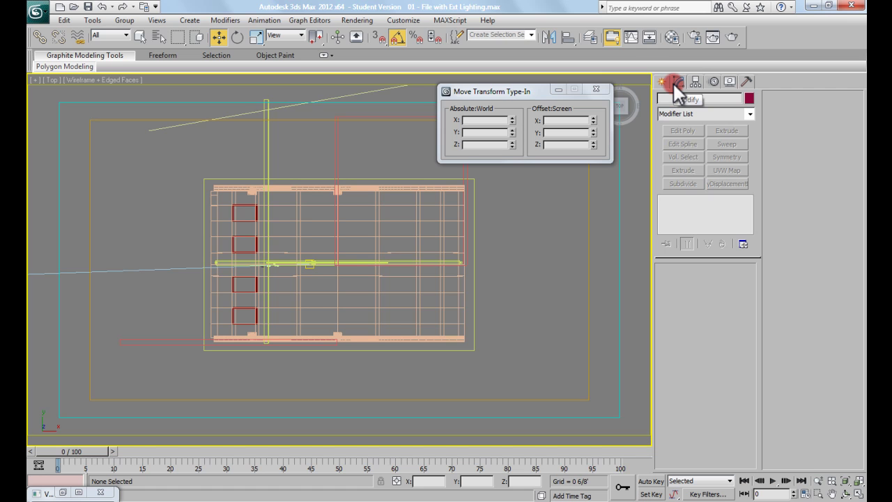
left_click(663, 82)
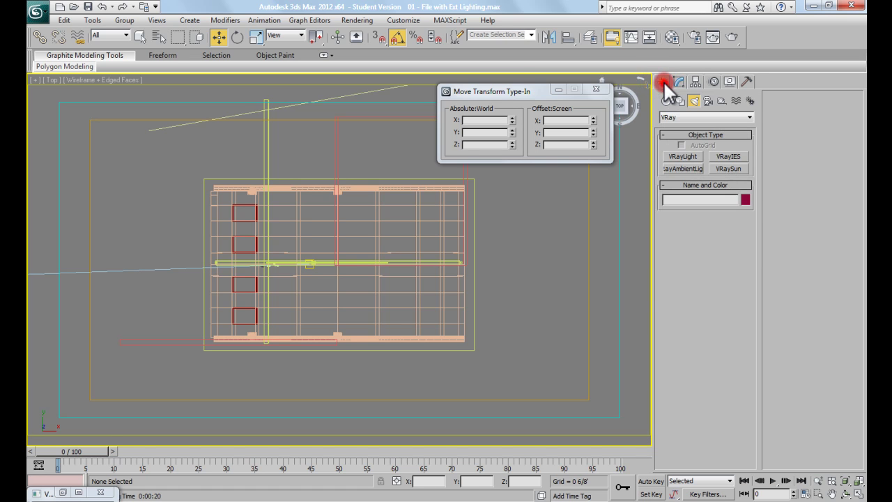
left_click(667, 100)
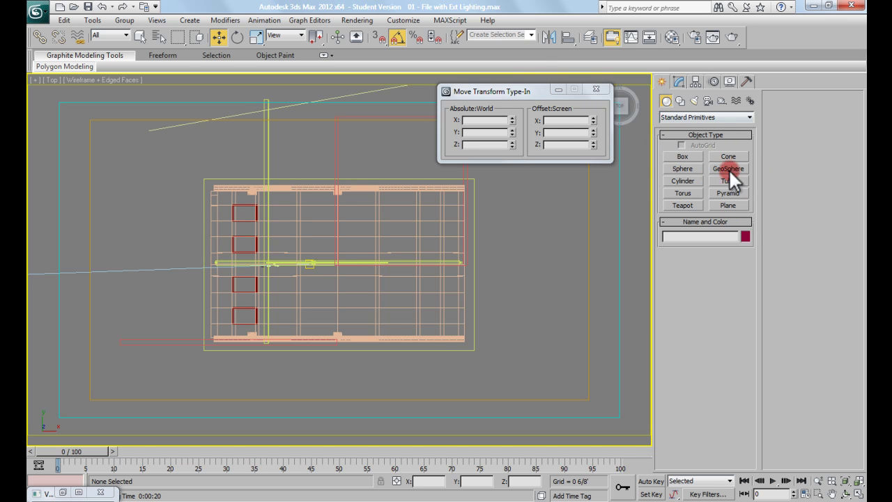
left_click(692, 155)
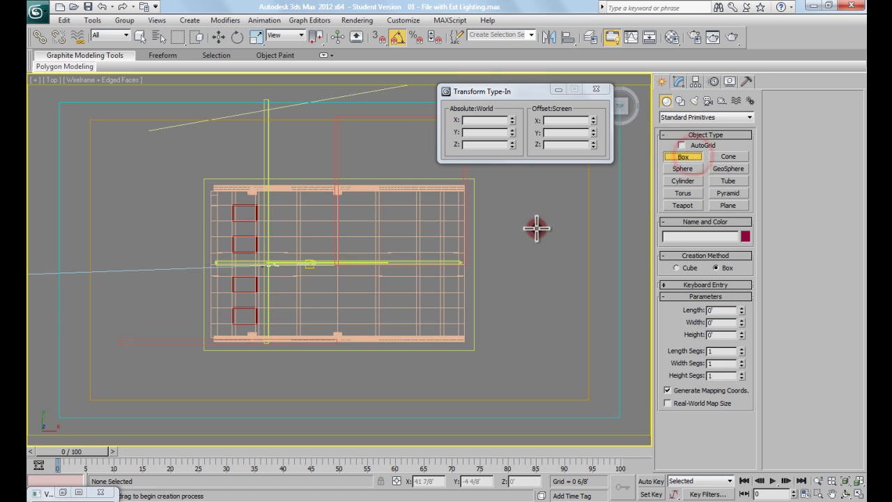
left_click_drag(227, 270, 454, 331)
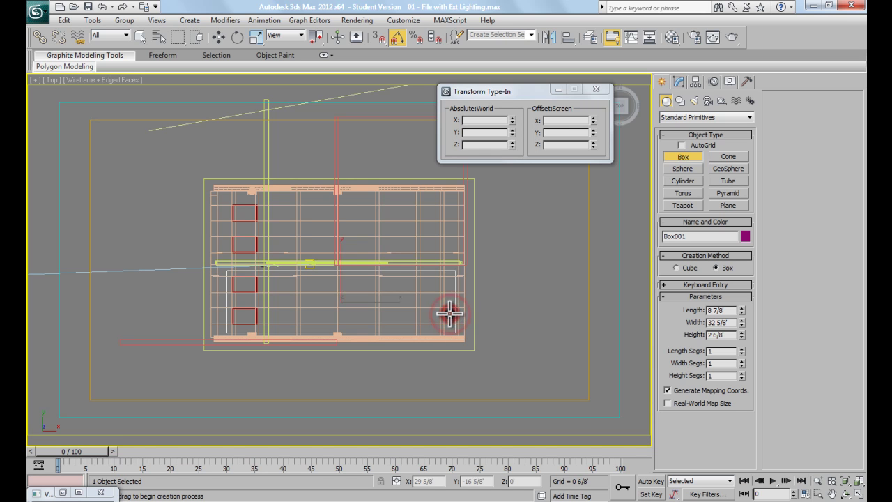
middle_click_drag(421, 346, 300, 281, "alt")
key("w")
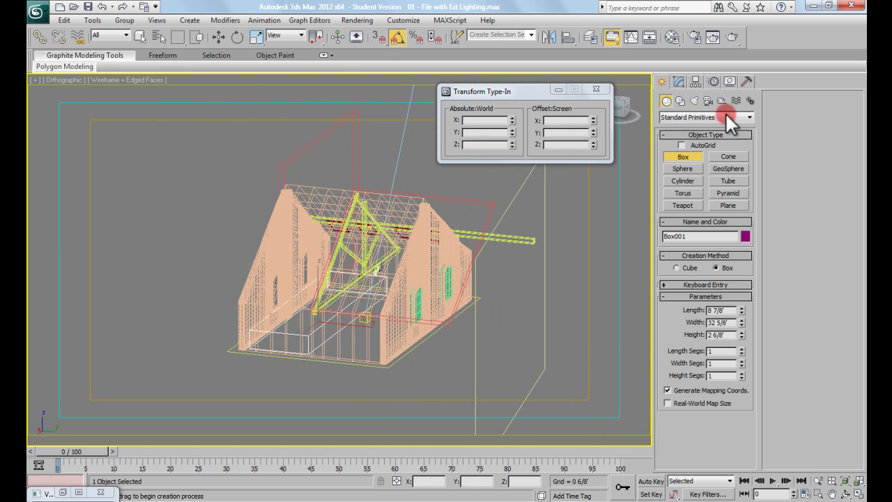
Set the box's height to 5' and raise it to about Z 1 5/8'
left_click(679, 80)
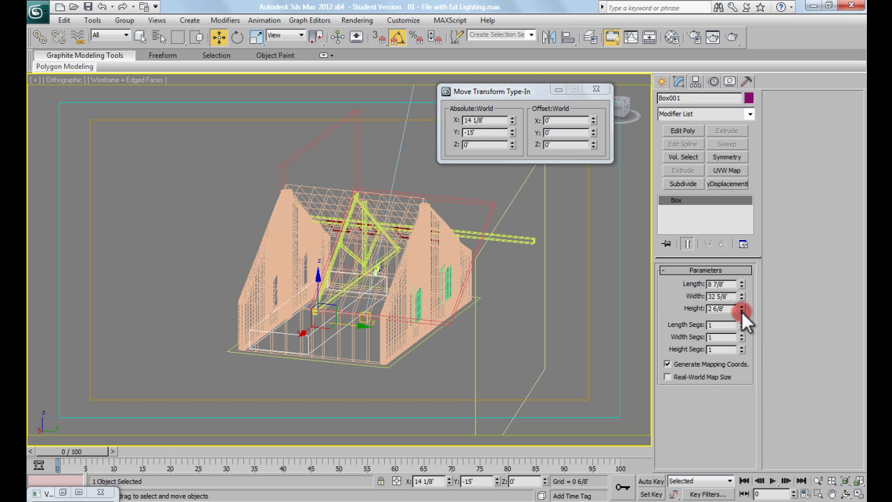
left_click_drag(741, 309, 673, 229)
middle_click_drag(347, 247, 352, 250)
left_click(829, 294)
left_click_drag(747, 308, 743, 315)
left_click_drag(323, 293, 324, 281)
middle_click_drag(328, 287, 341, 296)
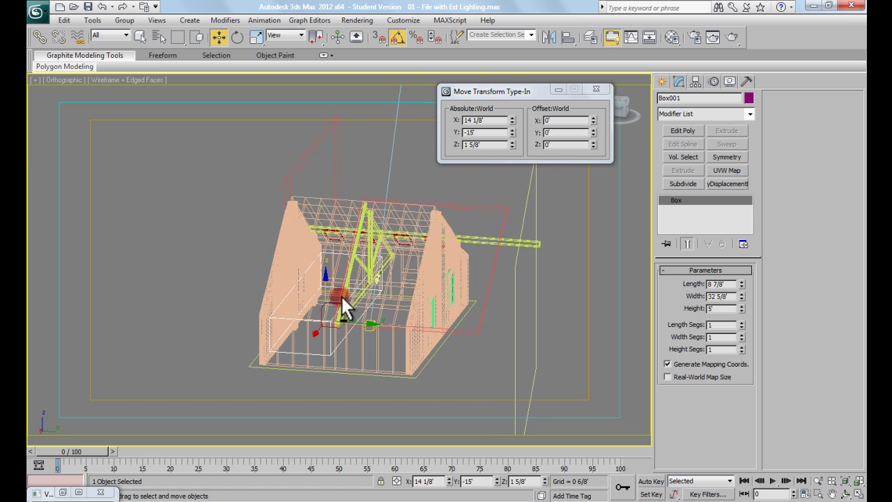
Return to the Top view, add an Edit Poly modifier to the box and enter its edge level
key("t")
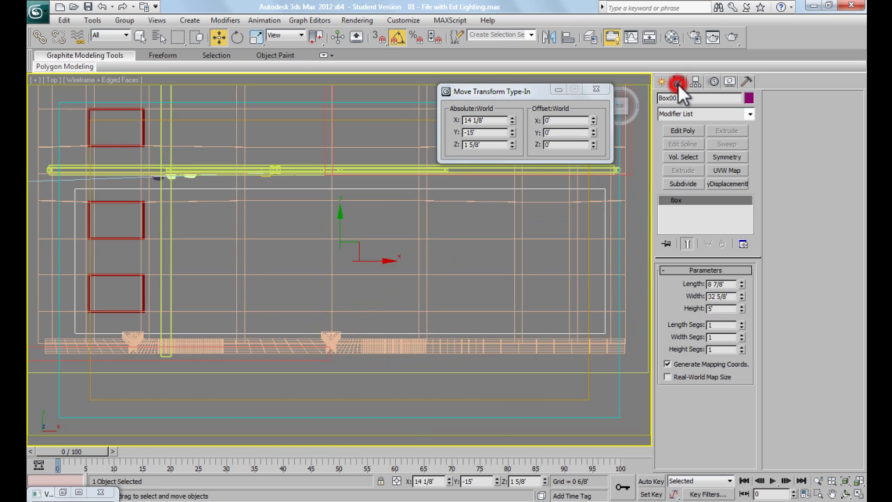
left_click(687, 130)
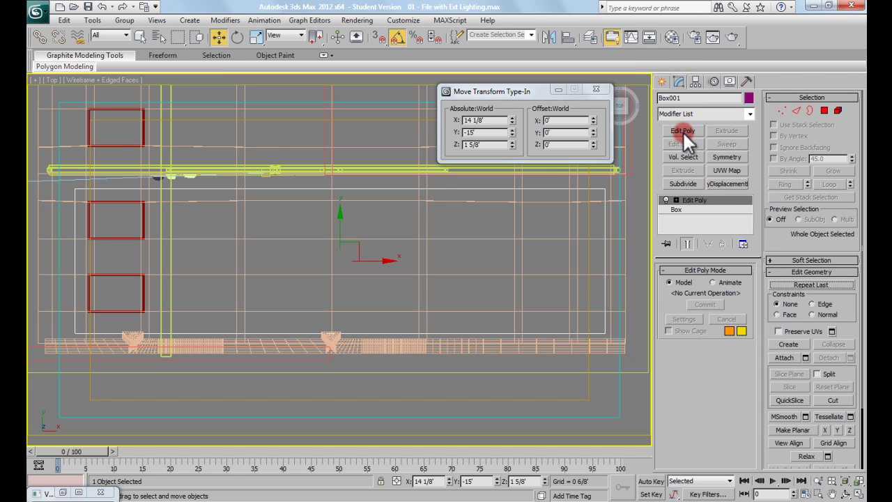
left_click(802, 110)
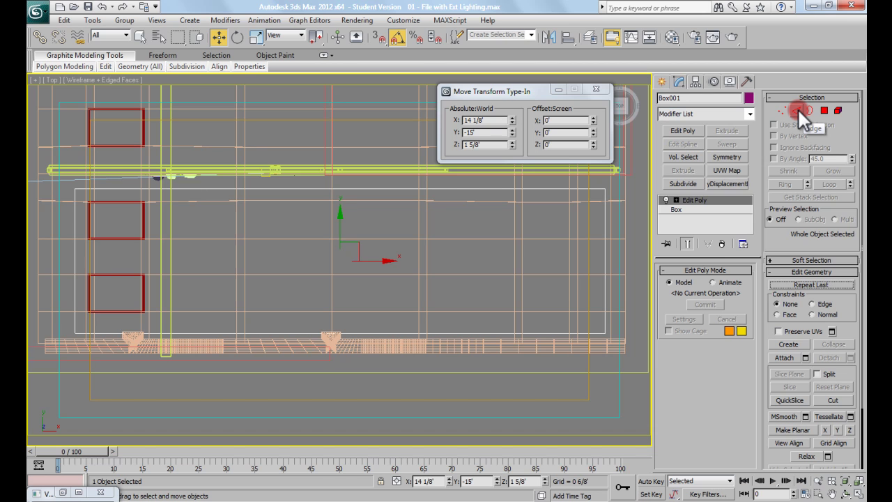
left_click(797, 109)
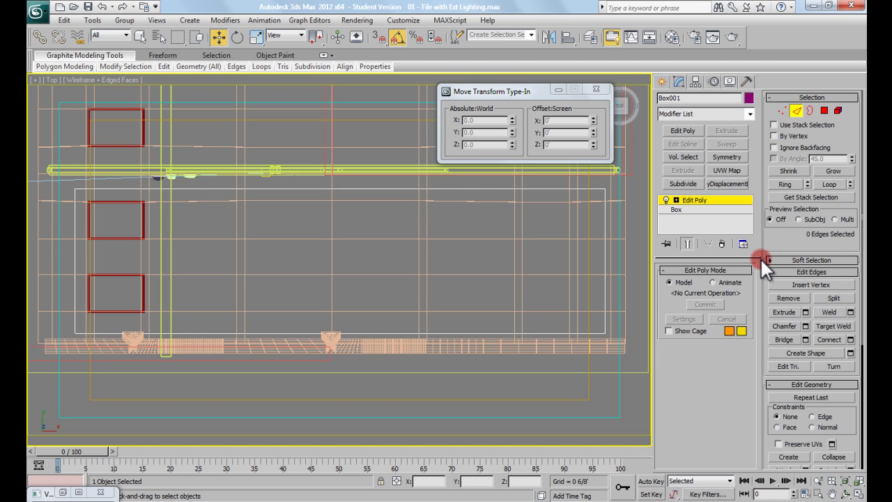
left_click_drag(772, 251, 781, 210)
scroll(782, 214, "down", 4)
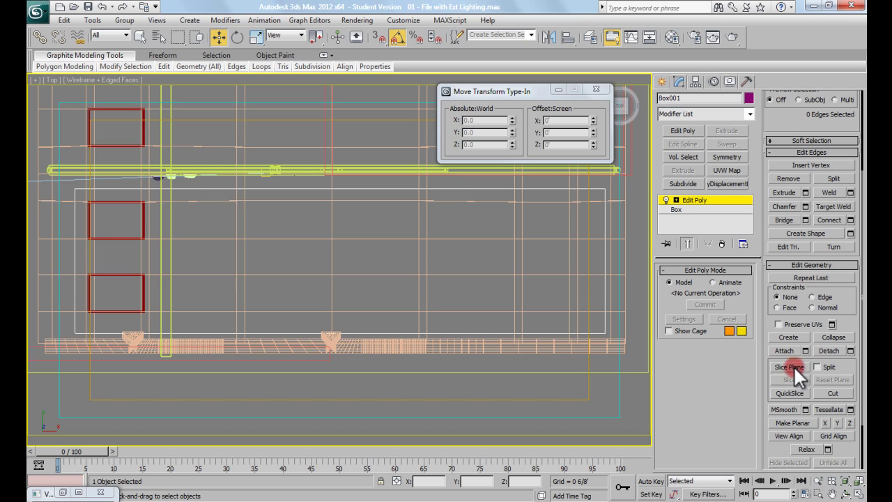
Activate the Slice Plane on the box and rotate it upright so it crosses the middle of the box's length
left_click(790, 393)
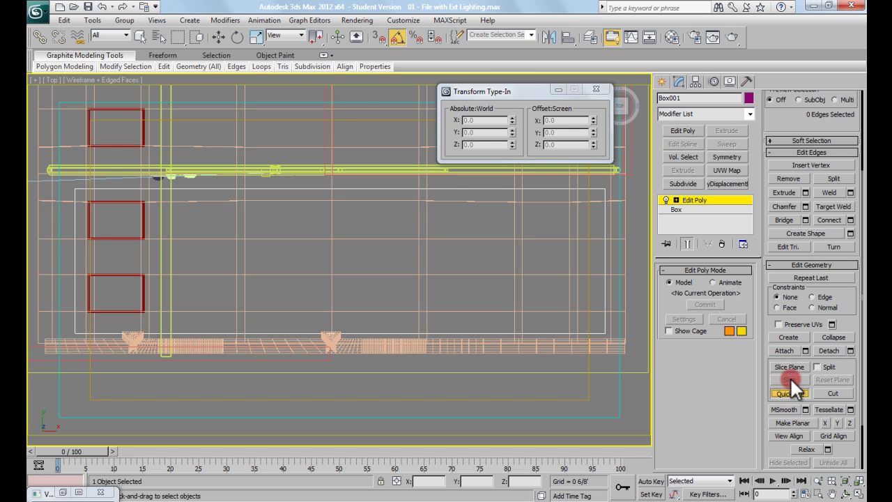
left_click(791, 365)
middle_click_drag(466, 265, 483, 272)
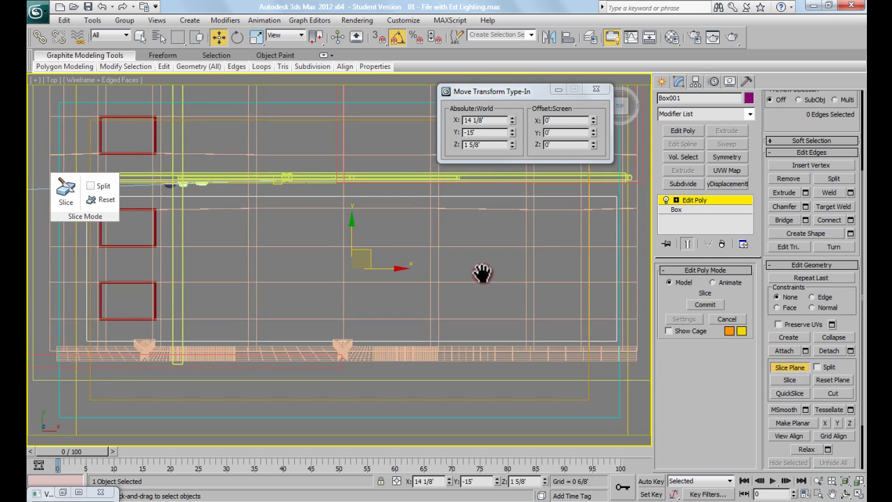
scroll(342, 258, "down", 5)
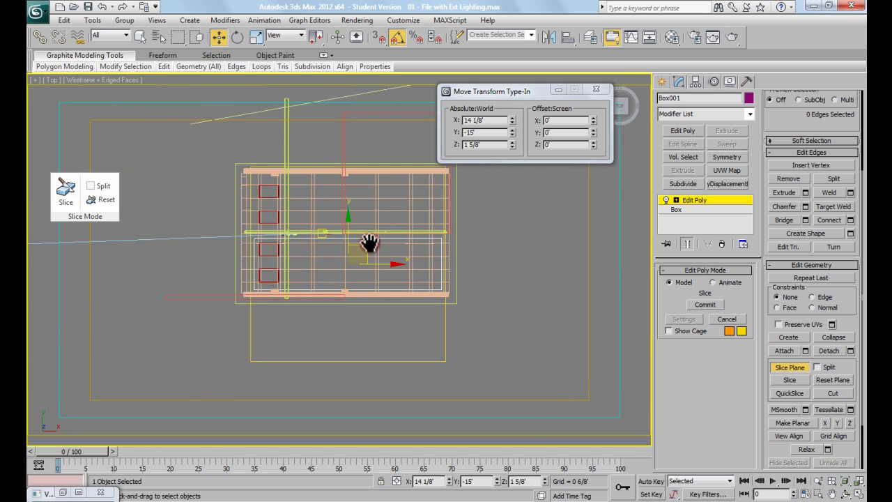
middle_click_drag(369, 243, 361, 264)
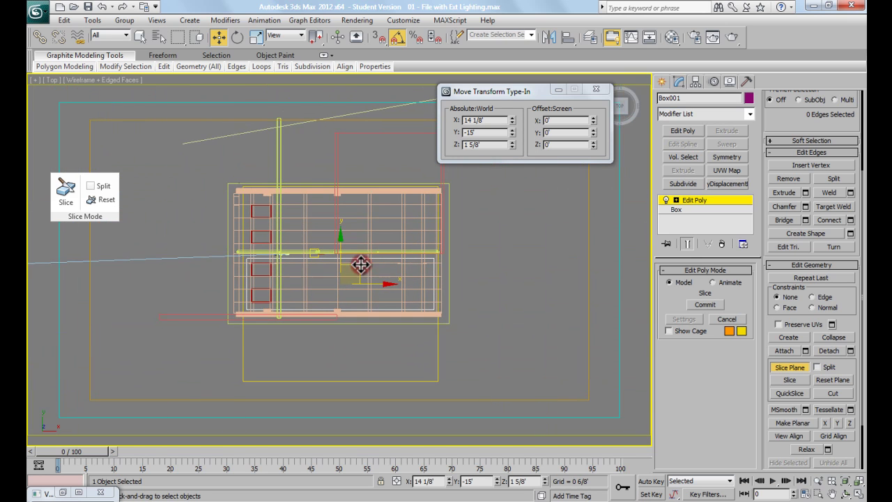
left_click(239, 38)
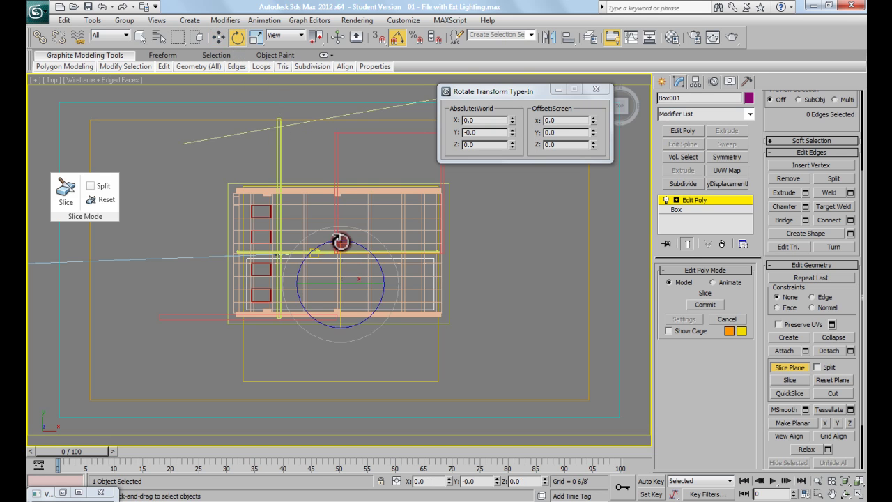
left_click(399, 32)
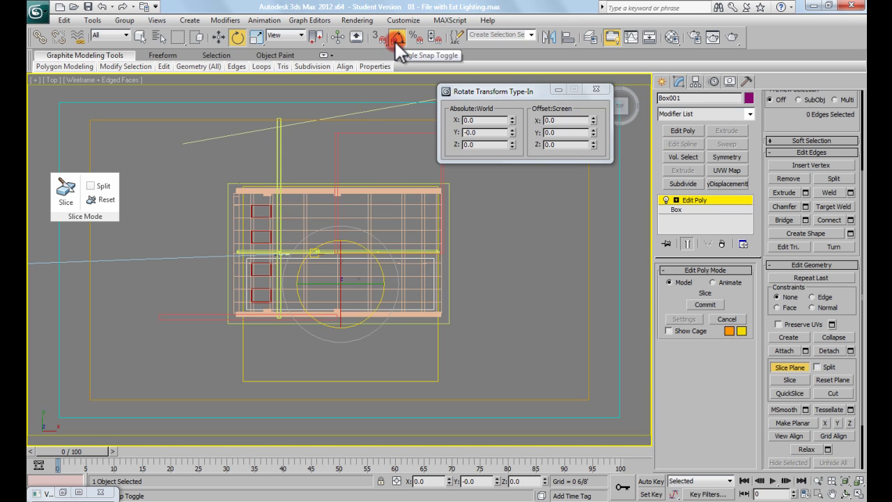
left_click_drag(348, 285, 399, 393)
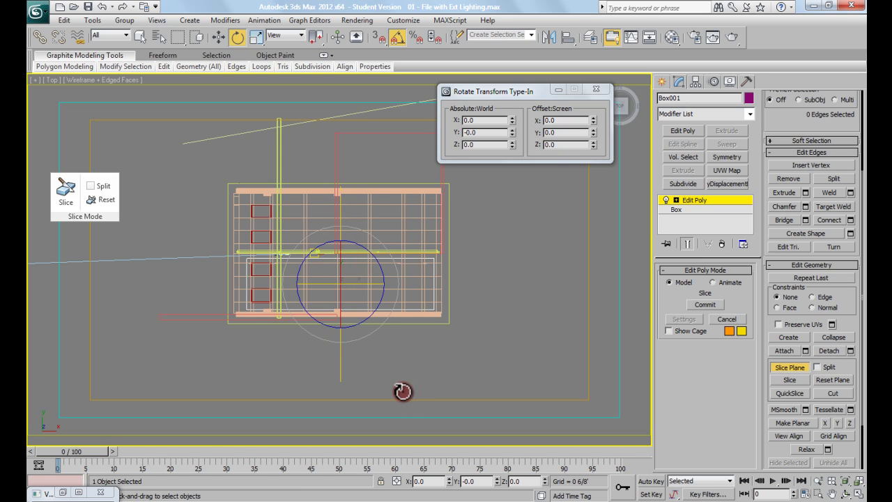
middle_click_drag(410, 214, 411, 229)
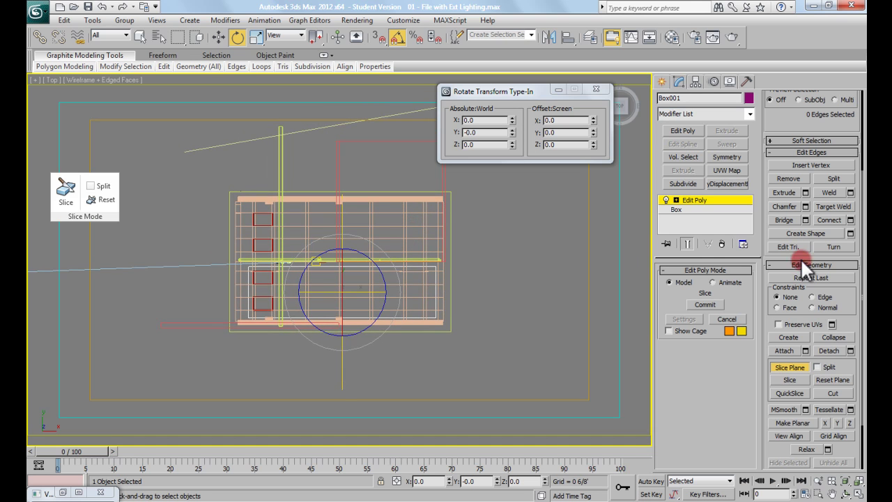
Slice the box at the slice plane and leave its edge level
scroll(836, 321, "down", 2)
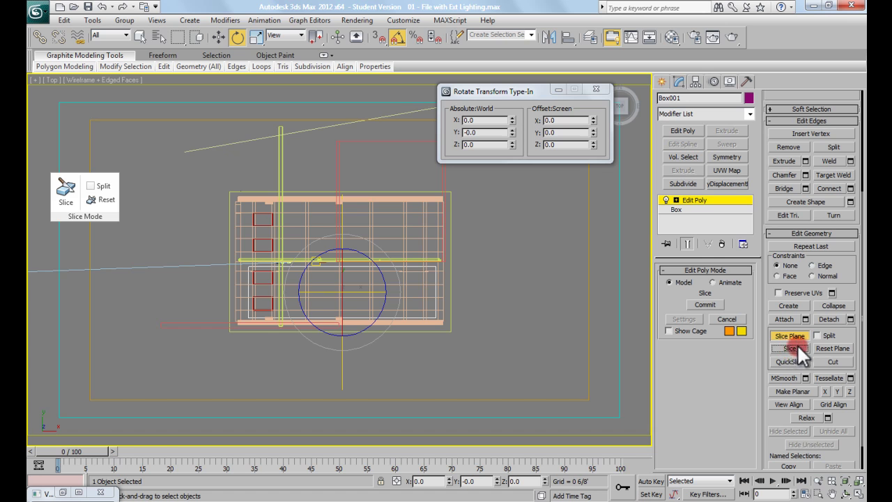
left_click_drag(851, 205, 847, 315)
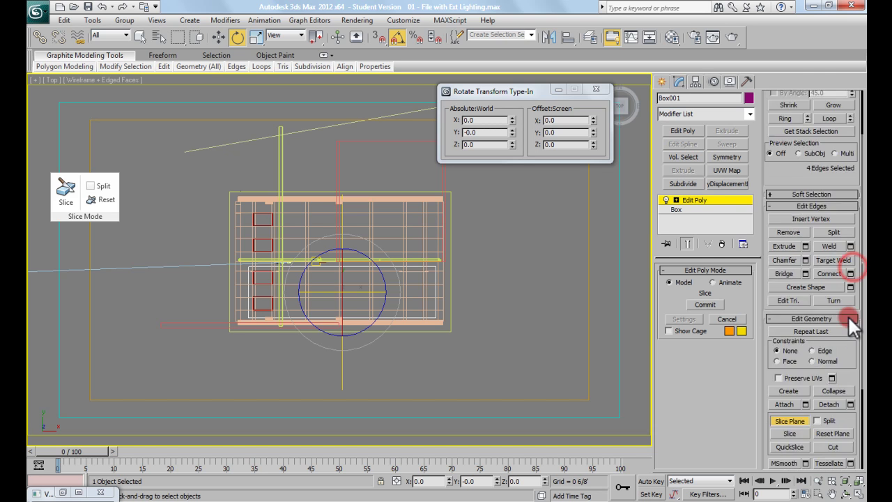
left_click(795, 107)
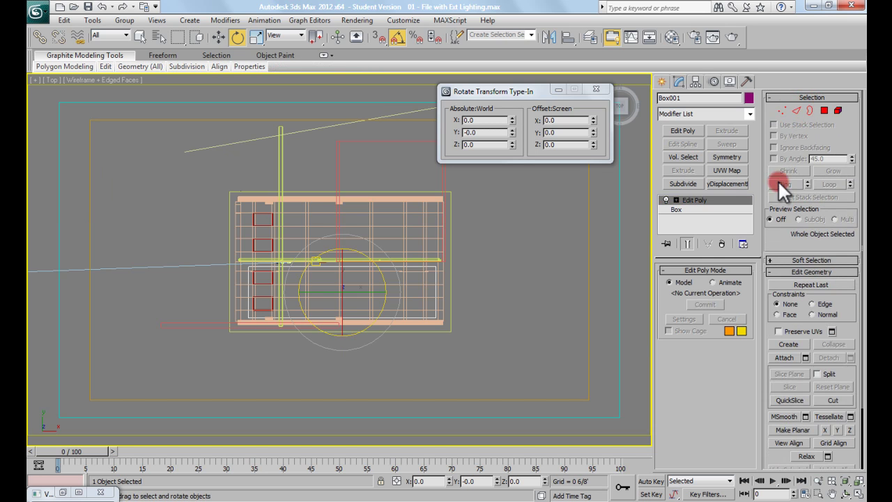
Raise the box's new middle top edge to form a gable ridge under the roof, and leave the edge level
middle_click_drag(365, 301, 315, 292, "alt")
scroll(314, 291, "up", 10)
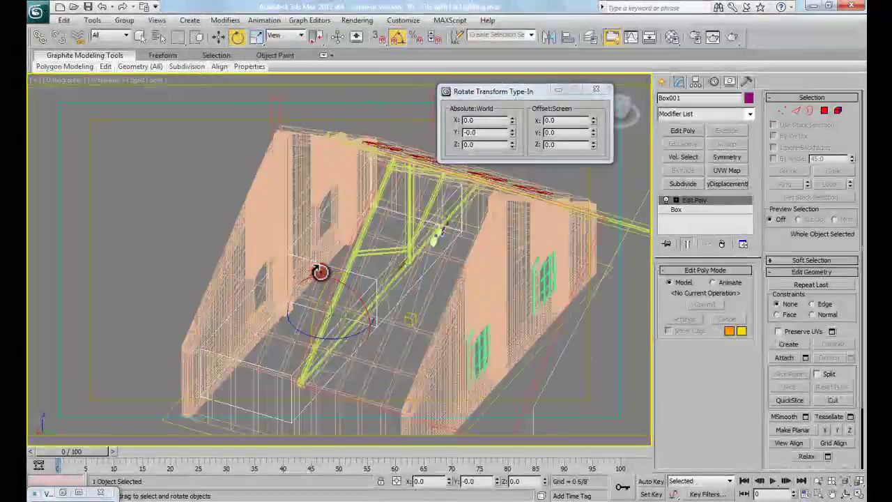
middle_click_drag(309, 232, 369, 240, "alt")
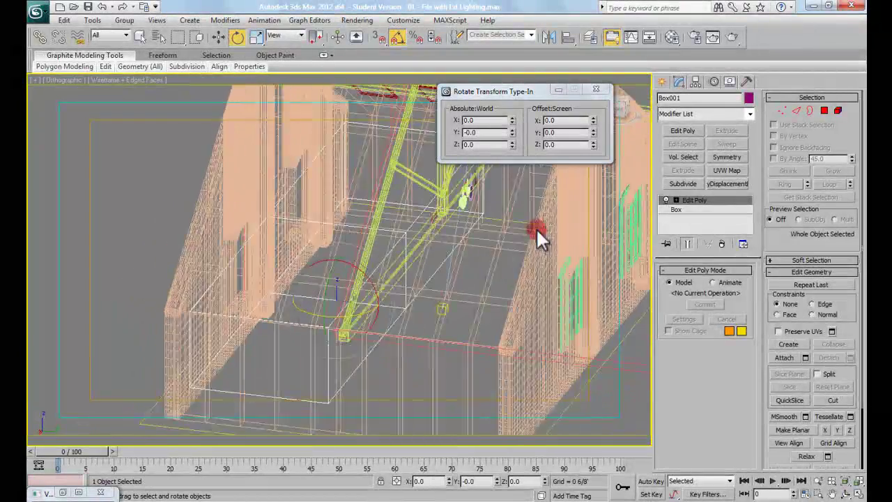
left_click(797, 110)
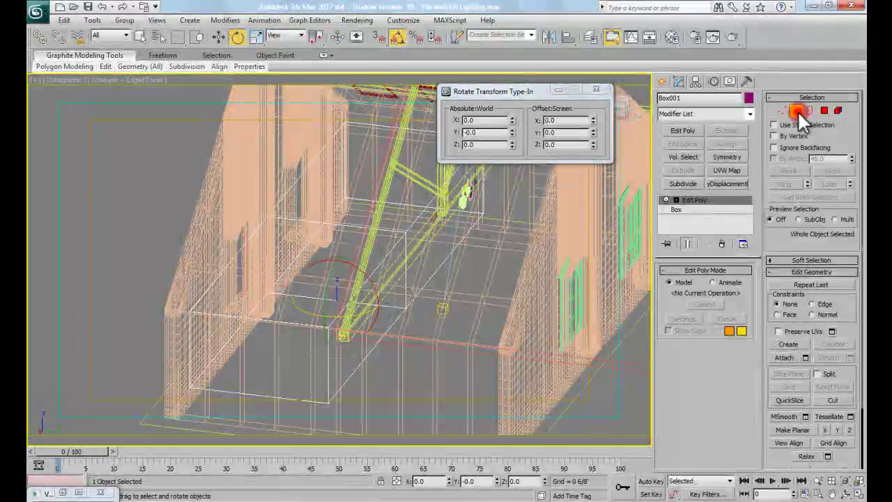
left_click(385, 230)
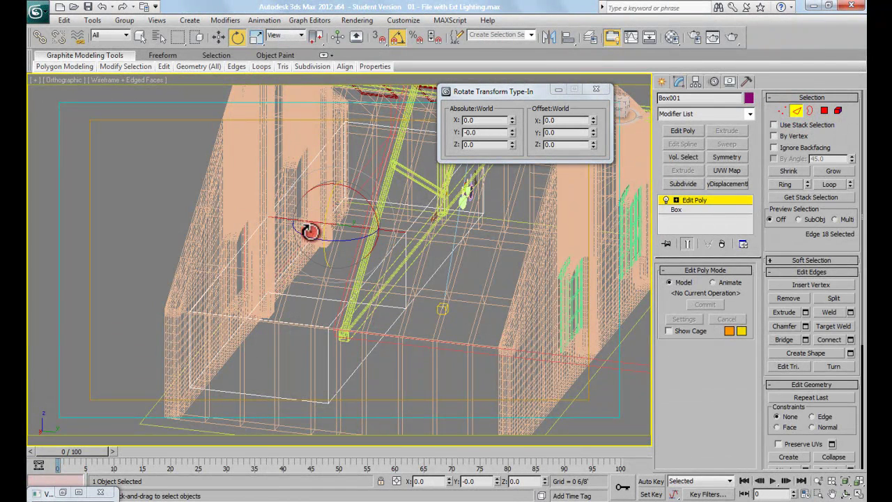
key("w")
middle_click_drag(374, 245, 350, 215, "alt")
left_click_drag(350, 215, 337, 84)
middle_click_drag(356, 260, 326, 235)
scroll(291, 240, "down", 3)
left_click(794, 111)
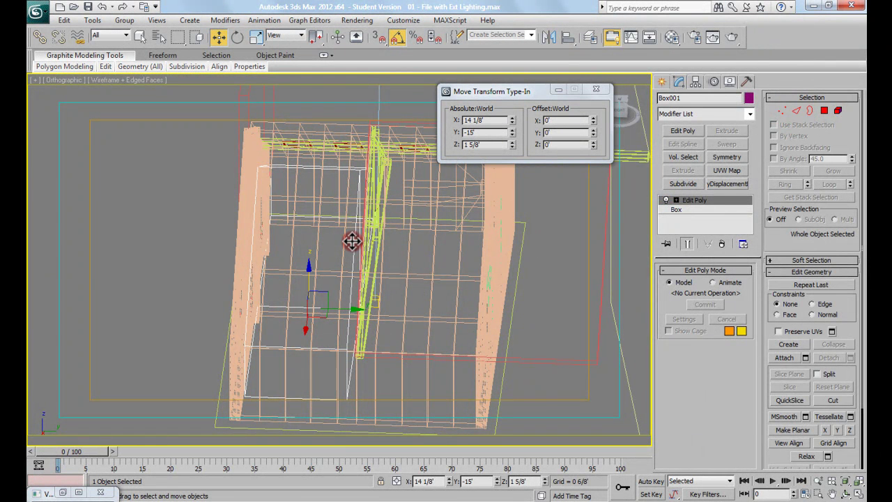
Scale the box along its Y axis to about 81 percent so it is narrower
key("e")
key("r")
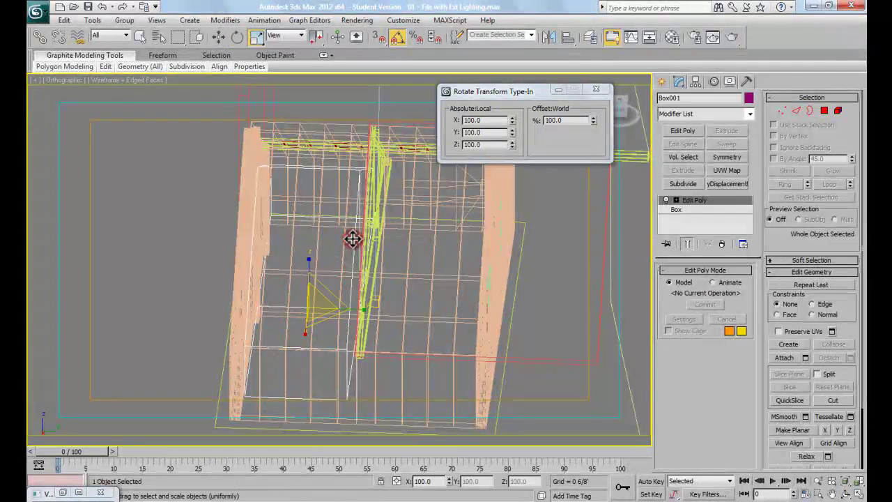
middle_click_drag(352, 271, 372, 248, "alt")
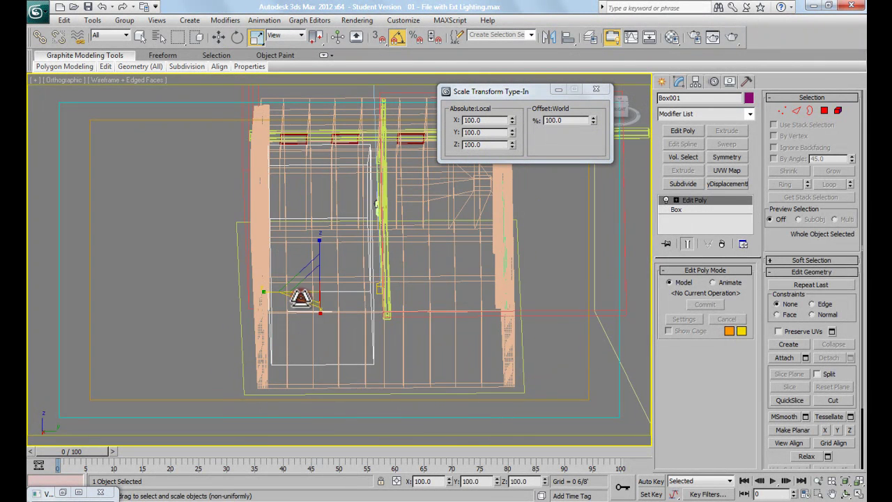
left_click_drag(274, 292, 279, 295)
middle_click_drag(344, 271, 350, 167, "alt")
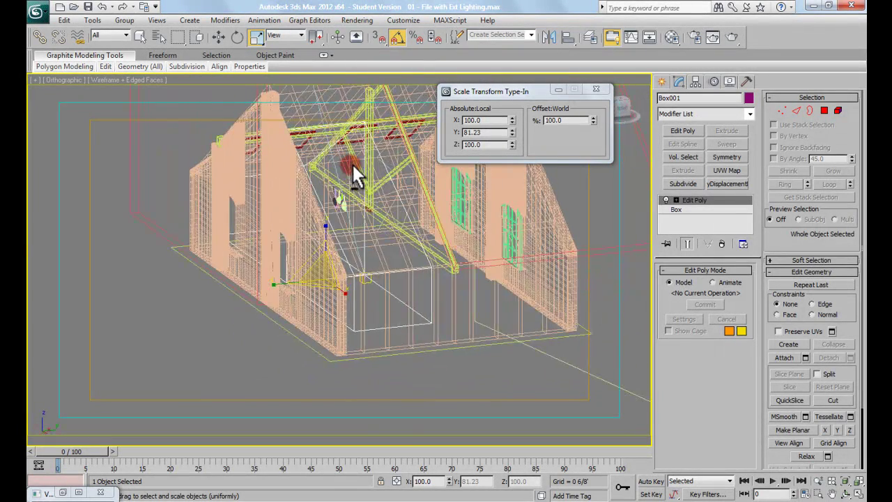
Isolate the box in the Top view, deselect it and check its gable profile in the Front view
key("t")
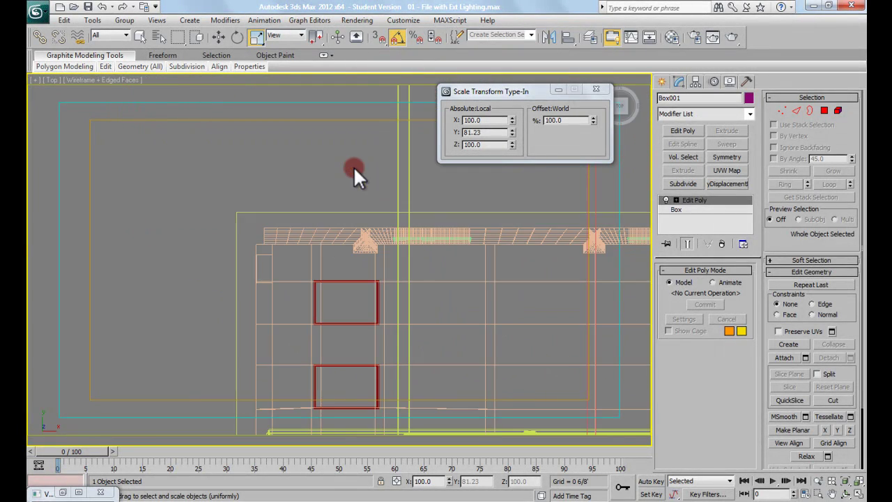
key("z")
mouse_move(356, 246)
middle_mouse_down()
mouse_move(362, 235)
mouse_move(346, 239)
middle_mouse_up()
scroll(363, 235, "down", 2)
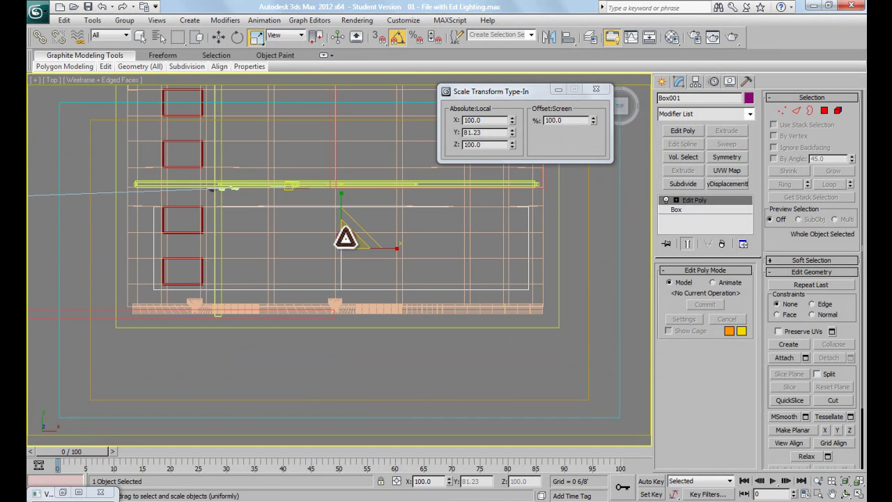
right_click(345, 228)
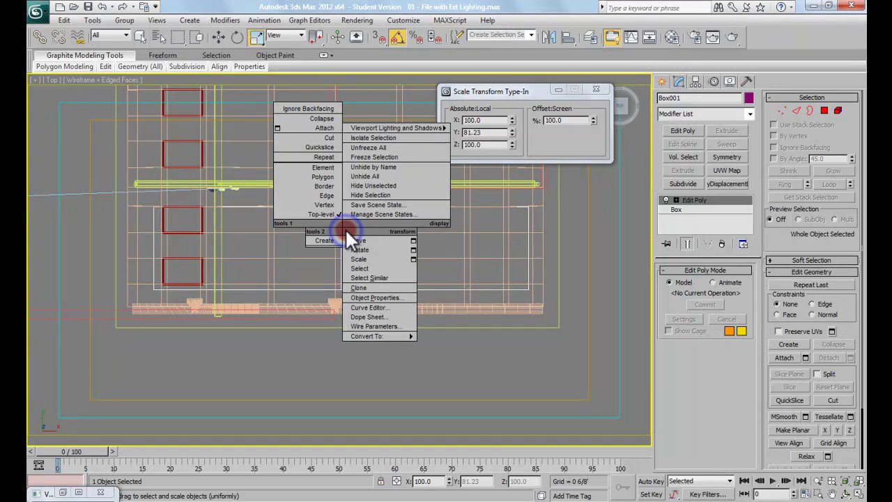
left_click(372, 137)
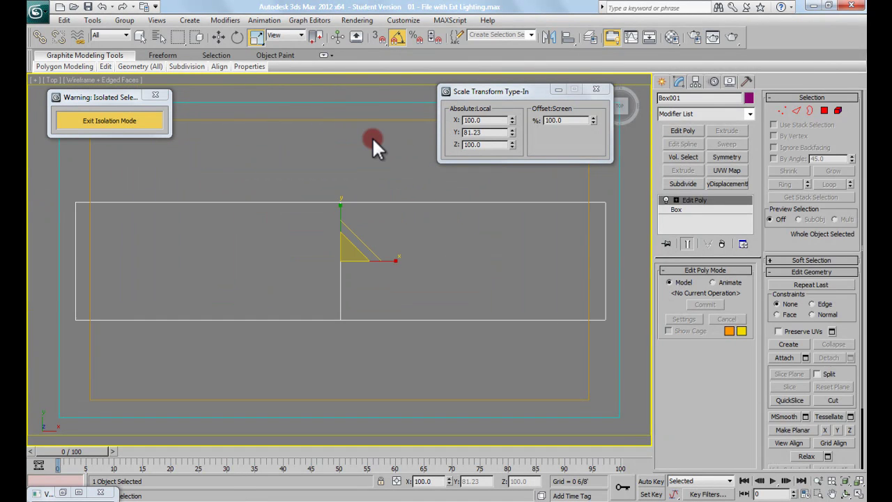
left_click(400, 256)
middle_click_drag(400, 259, 380, 267)
key("f")
key("z")
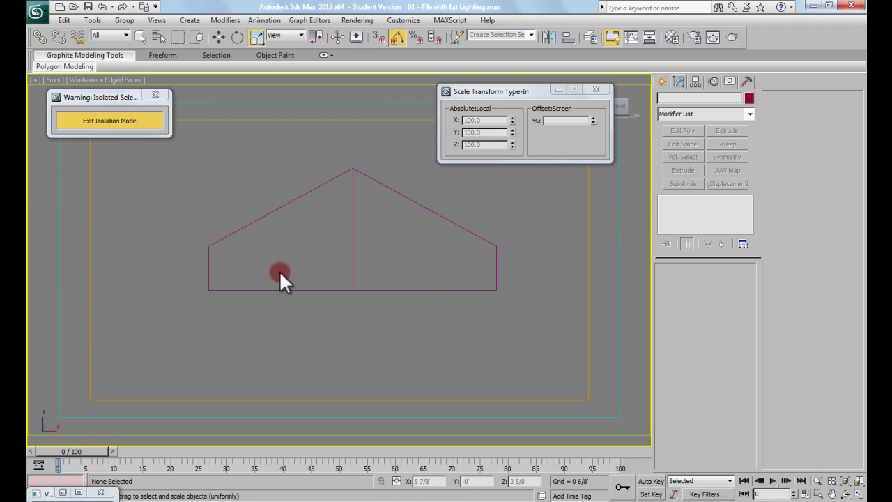
Return to the Top view, start a new VRayLight and set its type to Mesh
key("t")
middle_click_drag(280, 268, 294, 193)
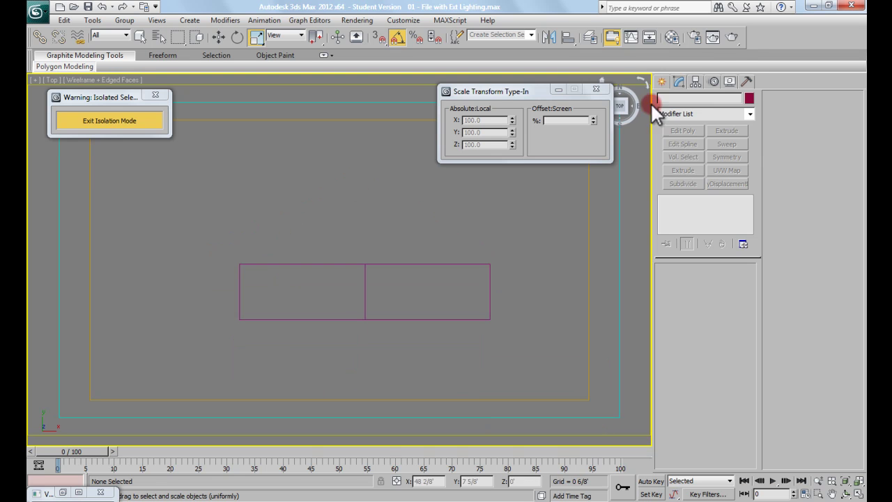
left_click(662, 78)
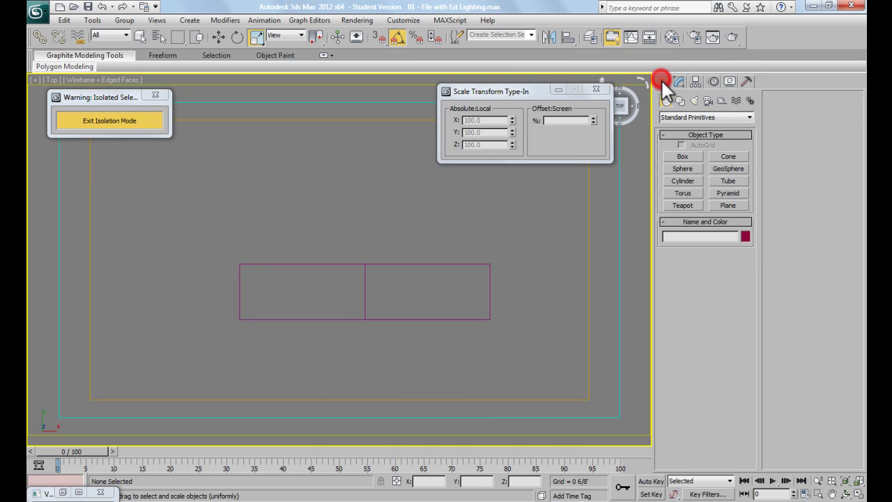
left_click(697, 101)
left_click(689, 116)
left_click(689, 143)
left_click(685, 155)
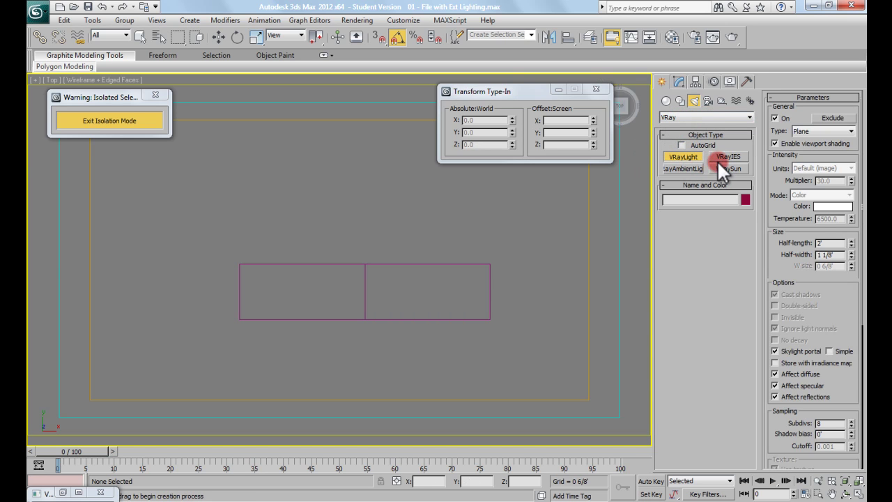
left_click(830, 133)
left_click(827, 163)
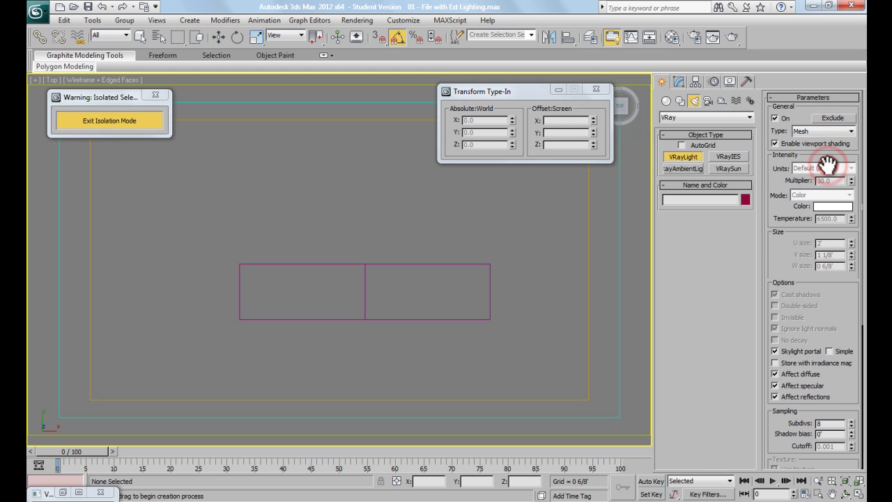
Turn off Skylight portal and Affect reflections for the mesh light and place it inside the box outline
left_click(774, 351)
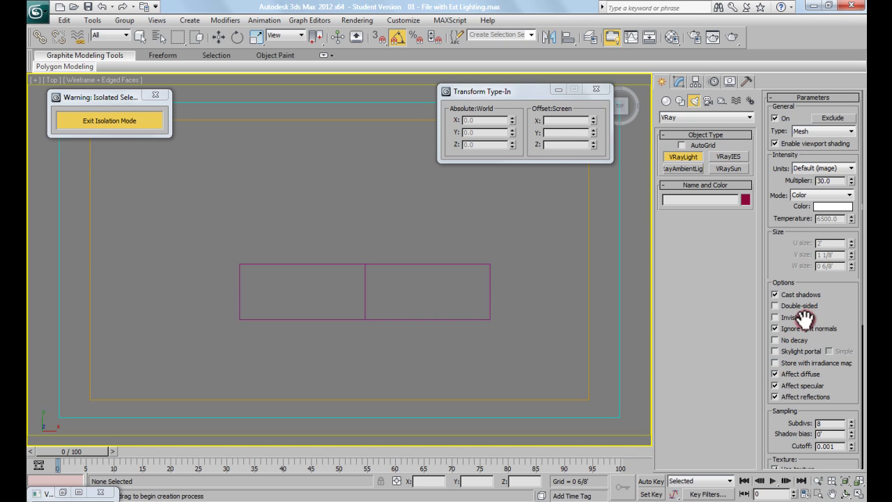
left_click(774, 397)
left_click(776, 340)
left_click(382, 283)
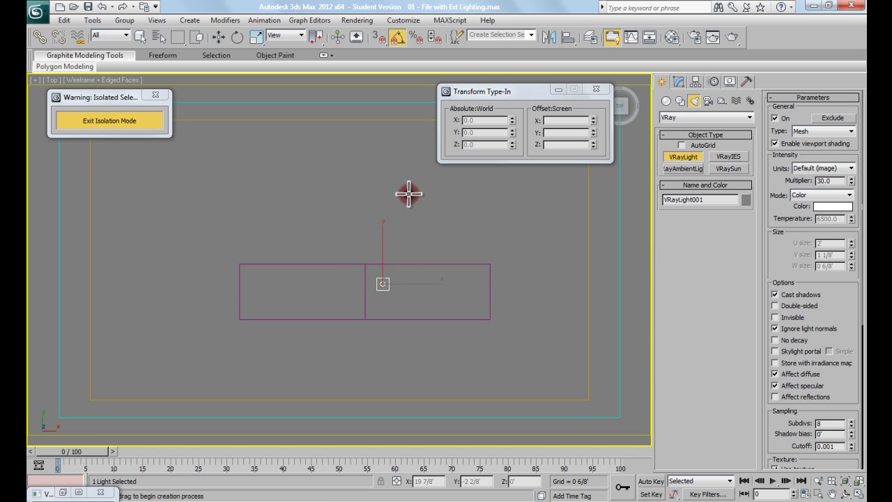
Pick the gabled box as the light's mesh, keeping Replace mesh with light enabled
left_click(679, 82)
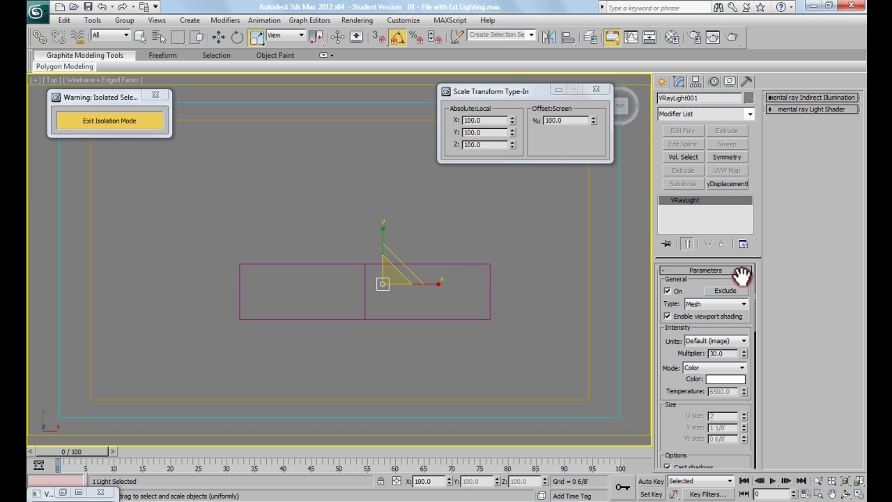
scroll(735, 293, "down", 15)
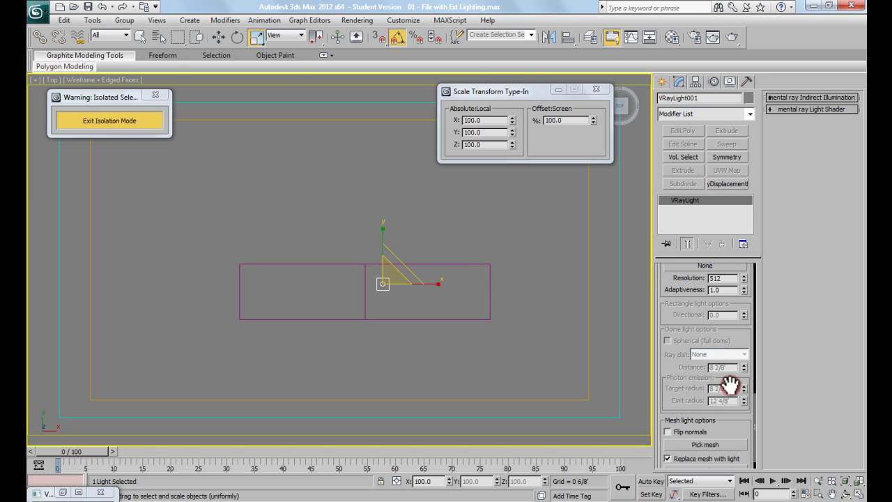
scroll(730, 385, "down", 2)
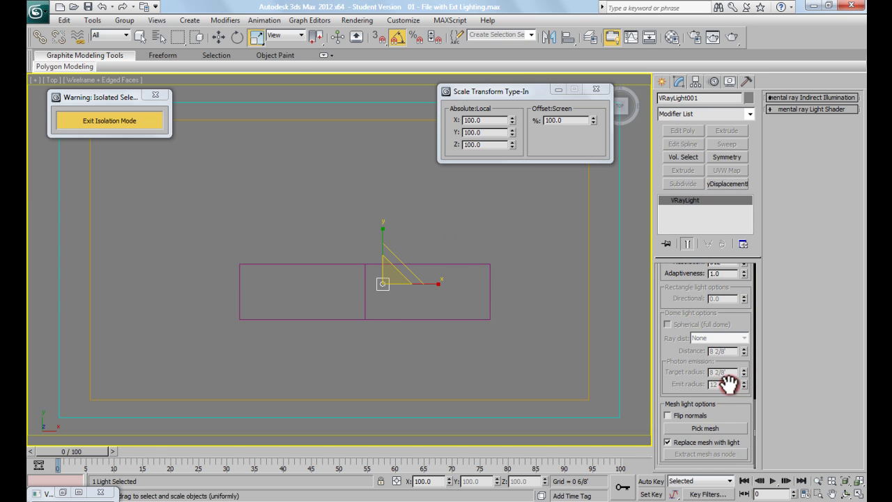
left_click(698, 427)
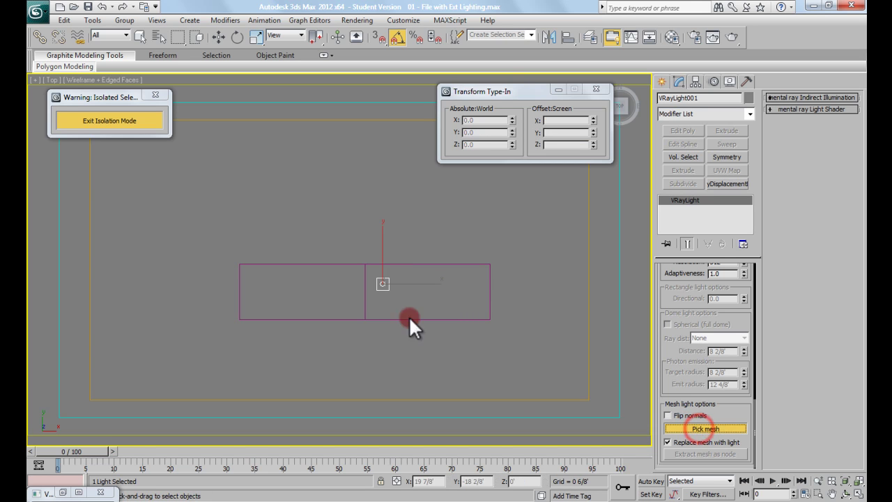
left_click(365, 301)
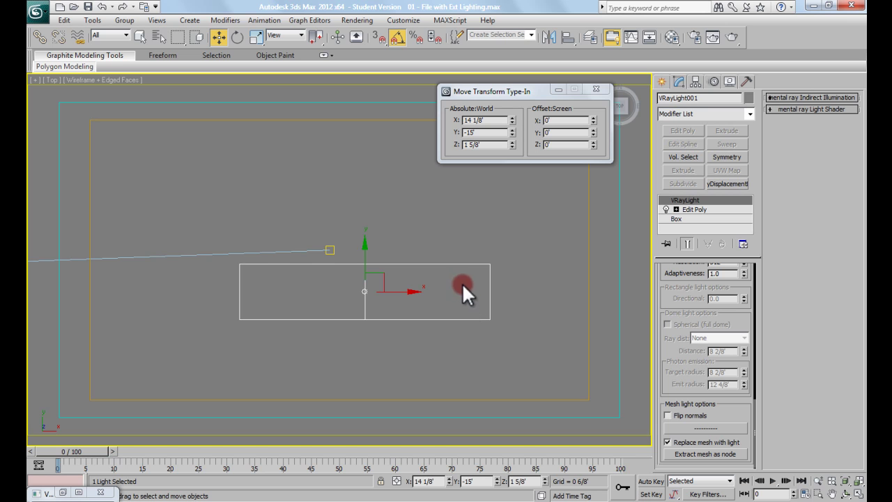
Set the mesh light's intensity multiplier to 2.0
middle_click_drag(410, 237, 382, 221, "alt")
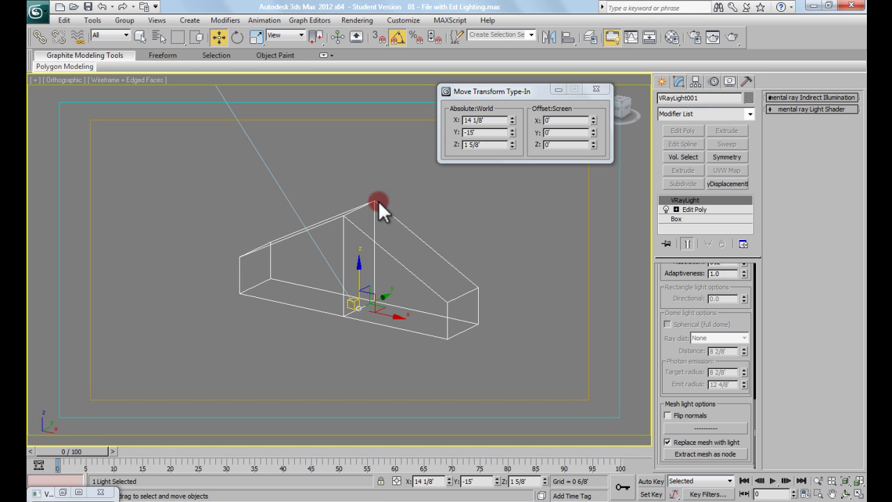
scroll(749, 352, "up", 10)
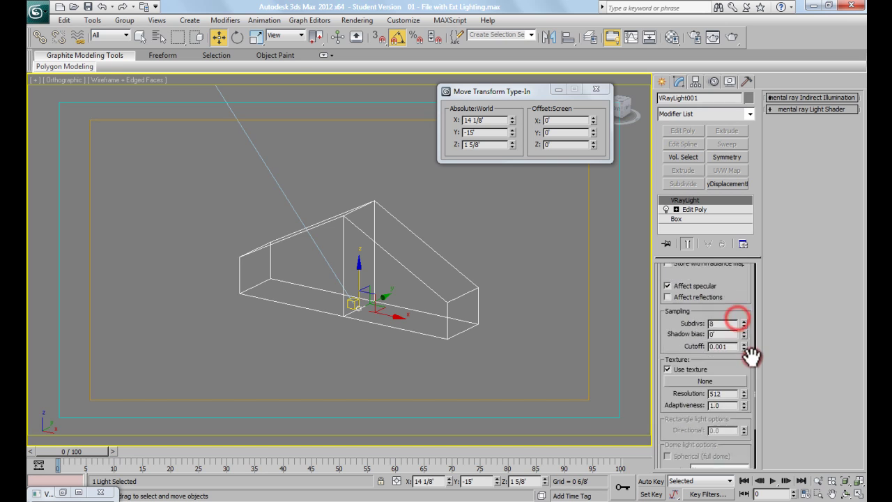
scroll(741, 346, "up", 2)
left_click_drag(727, 353, 702, 353)
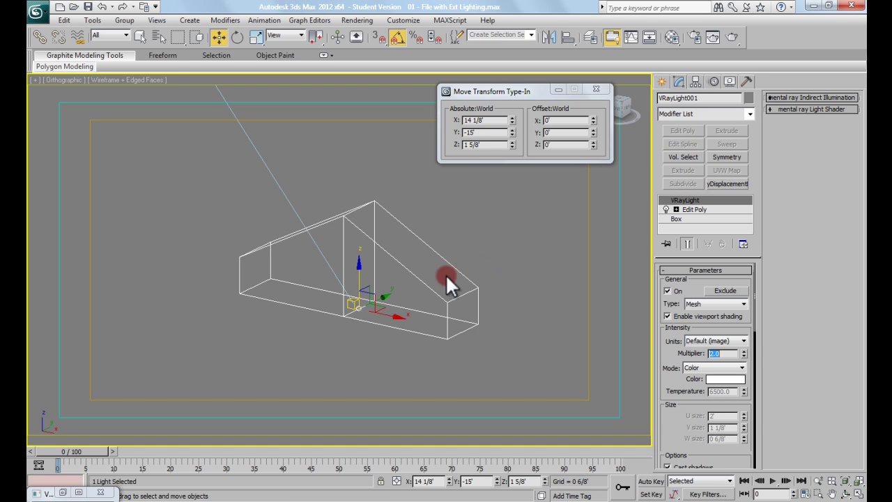
Unhide all objects in the scene and move the Move Transform Type-In window clear of the mesh light
middle_click_drag(457, 264, 442, 261)
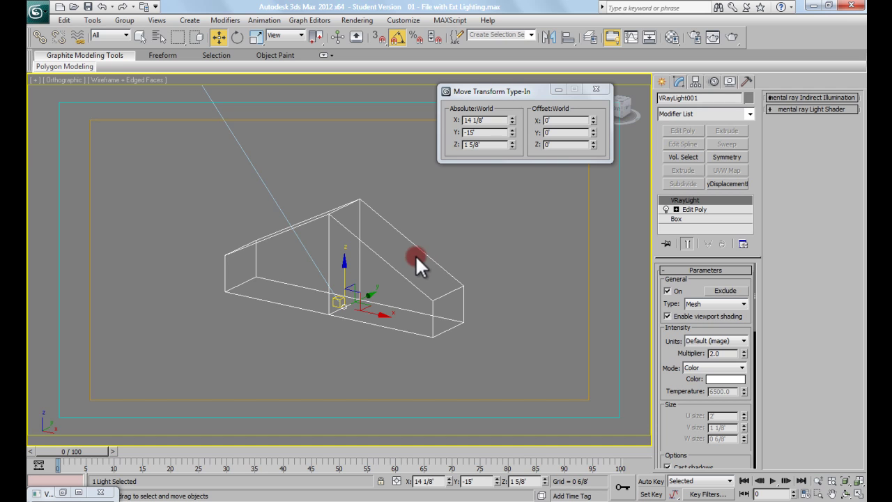
left_click_drag(512, 91, 526, 187)
middle_click_drag(319, 253, 310, 262)
left_click_drag(505, 189, 497, 123)
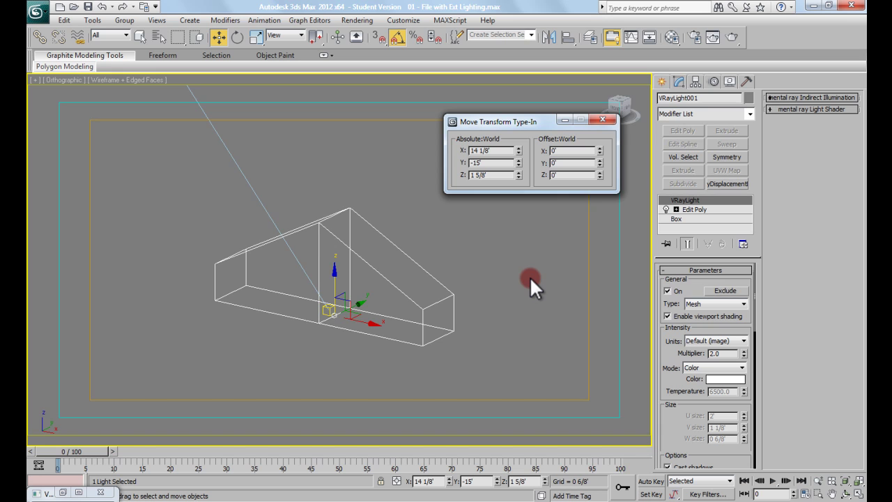
middle_click_drag(448, 252, 422, 246)
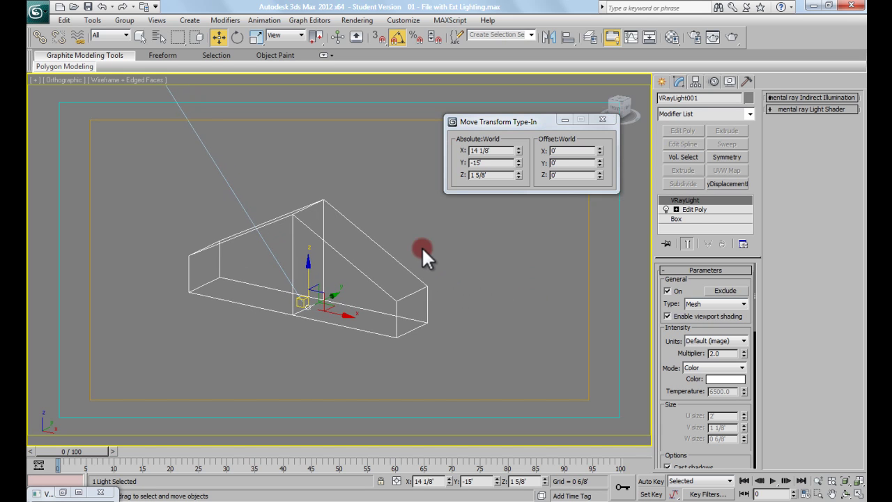
right_click(433, 234)
left_click(472, 181)
middle_click_drag(388, 232, 391, 240)
left_click_drag(510, 126, 635, 95)
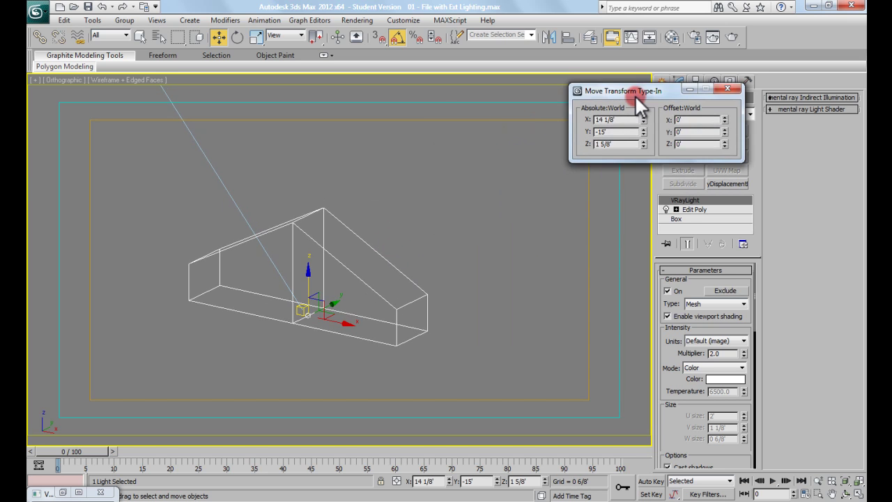
left_click(62, 492)
left_click(175, 84)
left_click(426, 232)
right_click(407, 237)
left_click(446, 182)
middle_click_drag(446, 183, 445, 210)
Try to bring back the building by isolating the mesh light, exiting isolation mode and unhiding all objects
left_click_drag(427, 272, 308, 228)
right_click(310, 235)
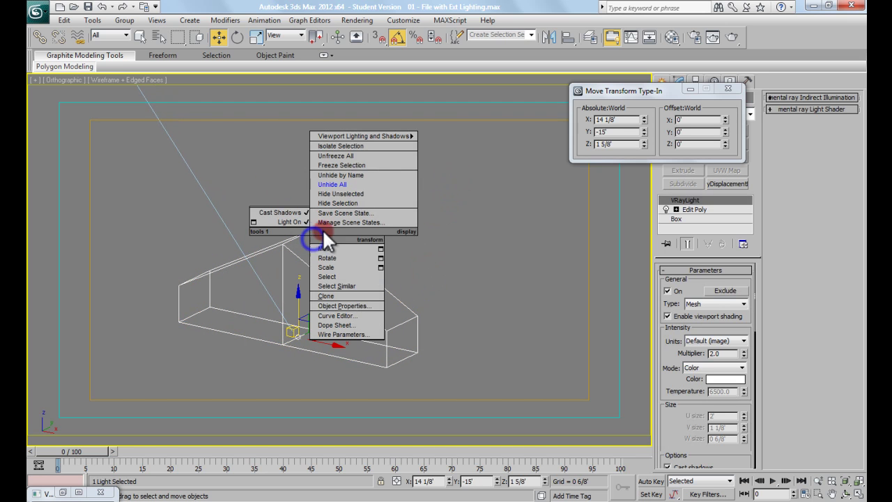
left_click(354, 146)
left_click(97, 119)
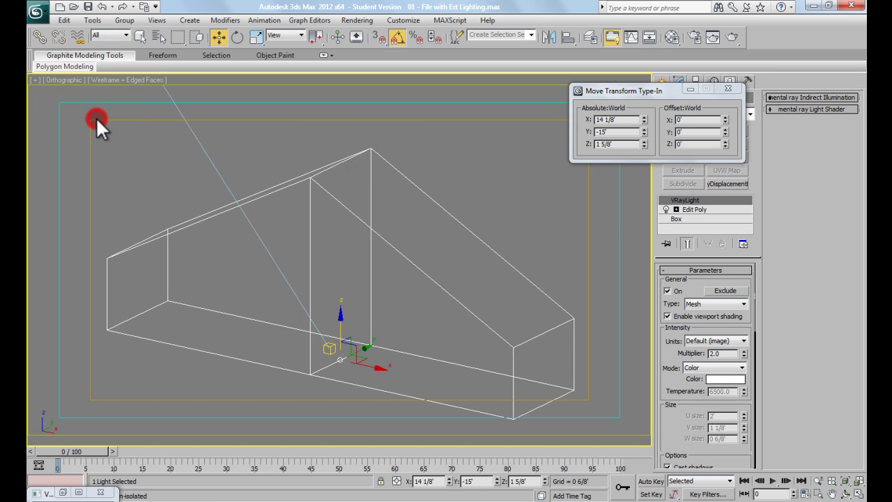
right_click(377, 229)
left_click(420, 179)
Return to the Top view and deselect the mesh light
key("t")
scroll(398, 249, "down", 3)
left_click(434, 325)
middle_click_drag(434, 306, 421, 255)
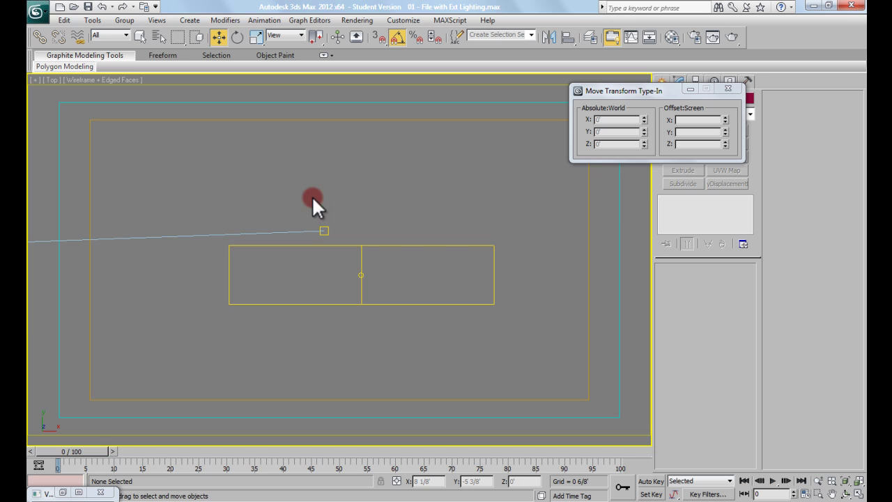
Open the XRef Scenes dialog and make the shell.max reference visible in the viewport
left_click(37, 12)
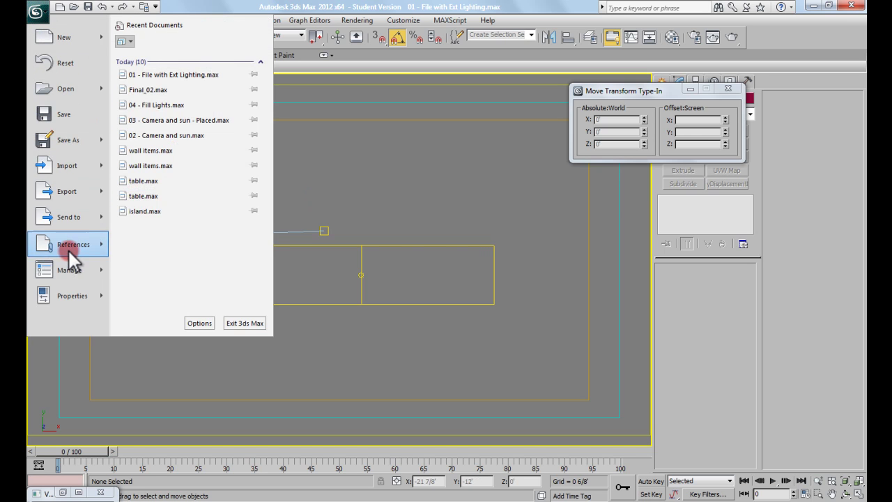
mouse_move(69, 251)
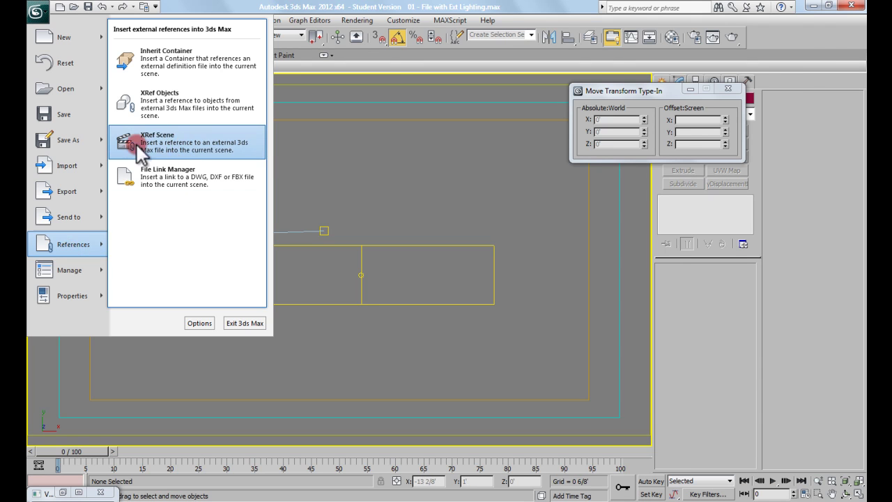
left_click(155, 142)
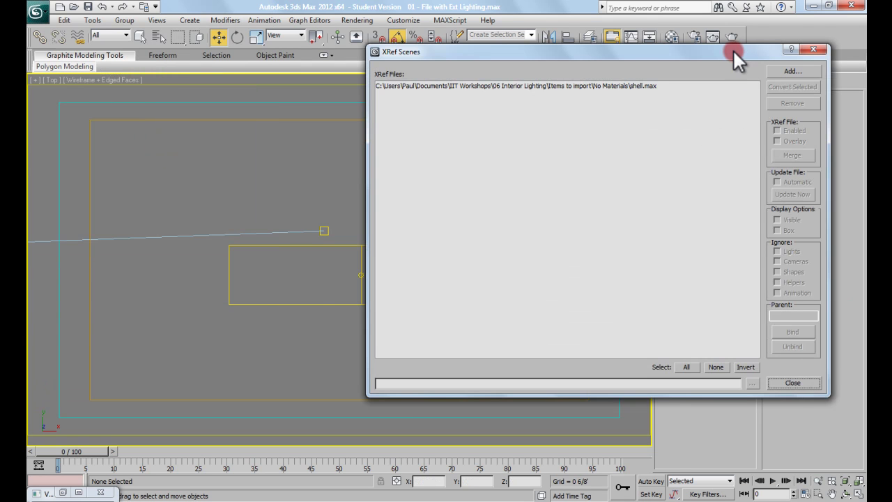
left_click_drag(733, 50, 707, 51)
left_click(604, 87)
left_click(752, 220)
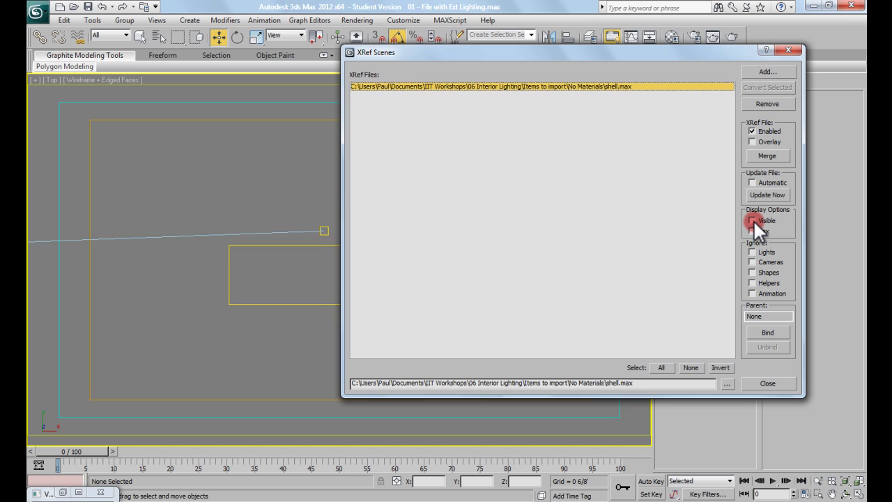
left_click(649, 87)
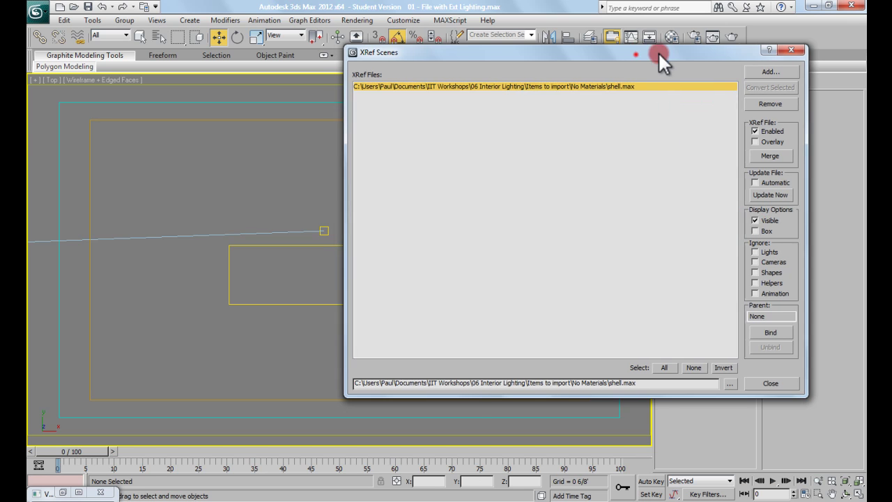
left_click_drag(657, 52, 804, 51)
scroll(331, 230, "down", 4)
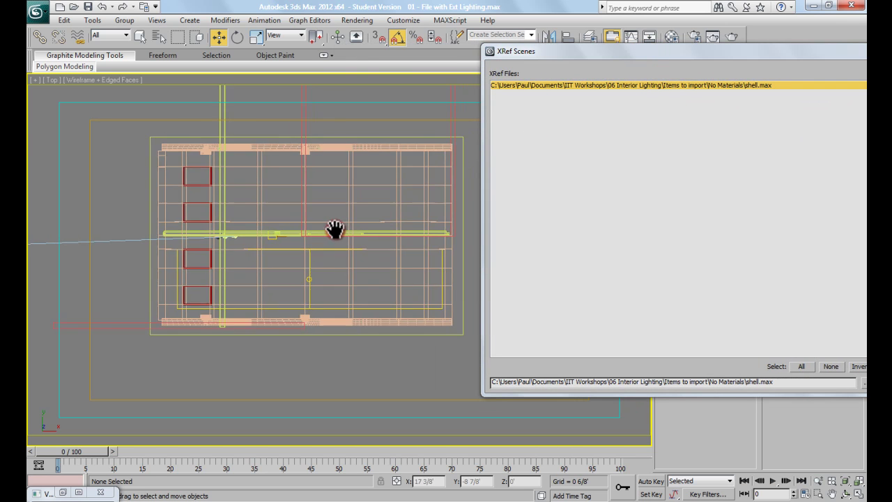
Review the XRef Scene entry among the reference options and close the XRef Scenes dialog
left_click(618, 86)
left_click_drag(623, 50, 399, 53)
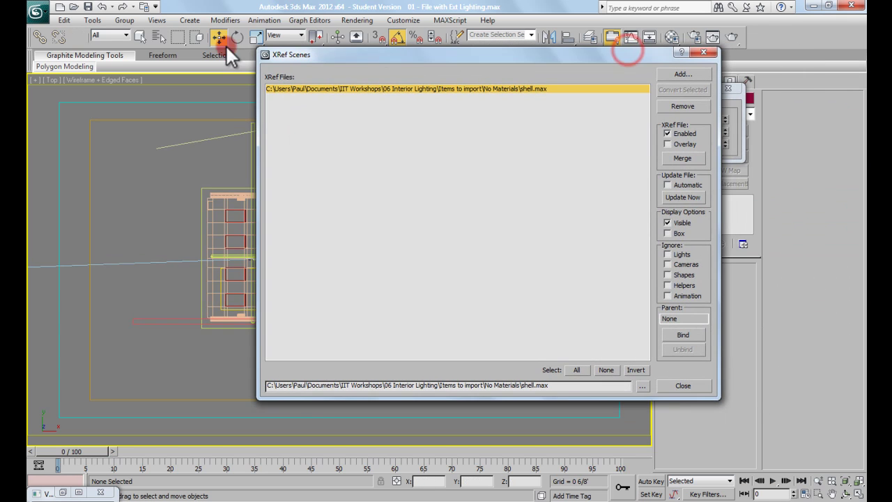
left_click(37, 12)
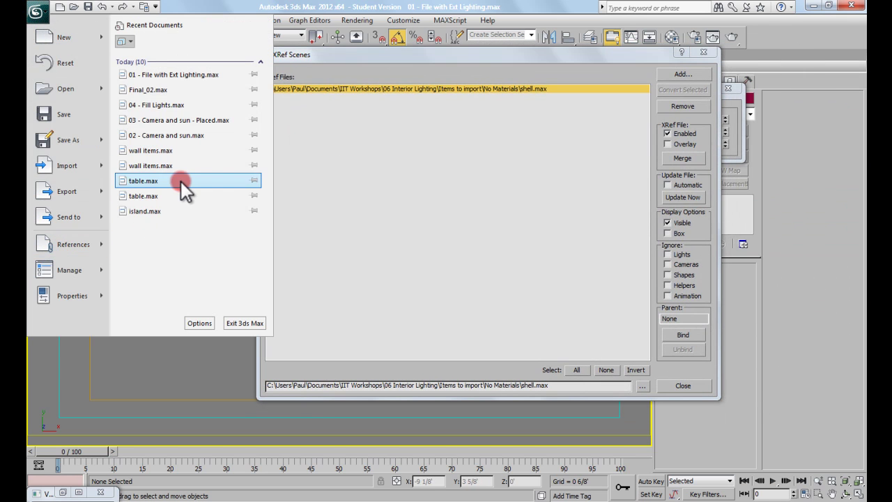
mouse_move(80, 242)
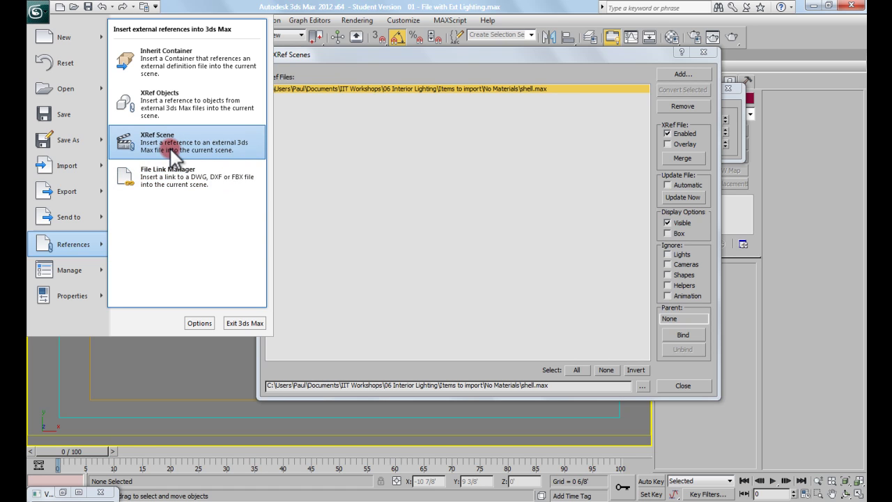
left_click(507, 53)
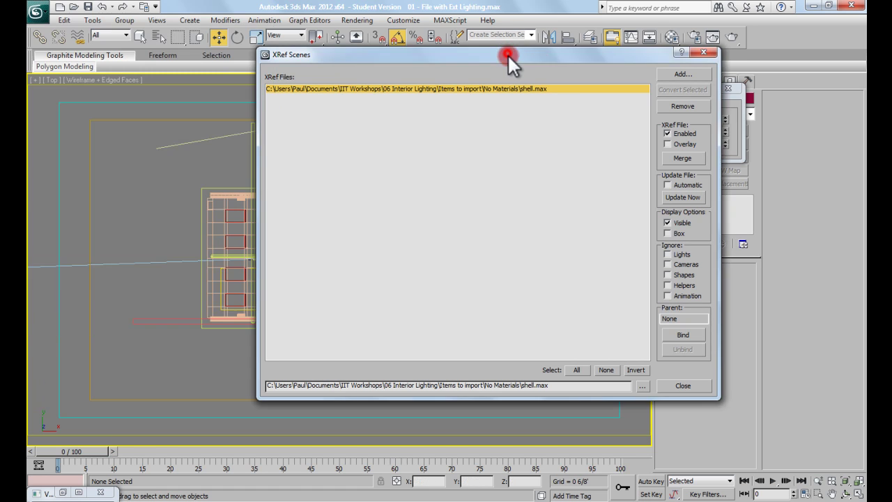
left_click_drag(507, 54, 524, 66)
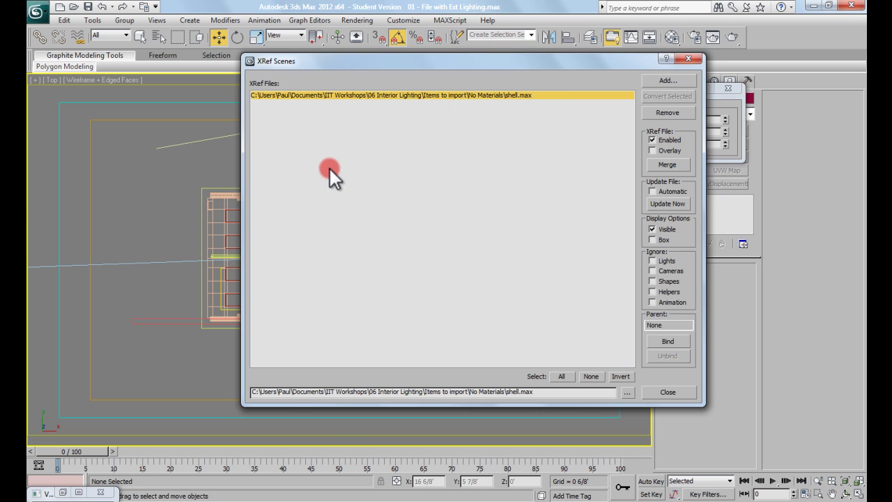
left_click(692, 57)
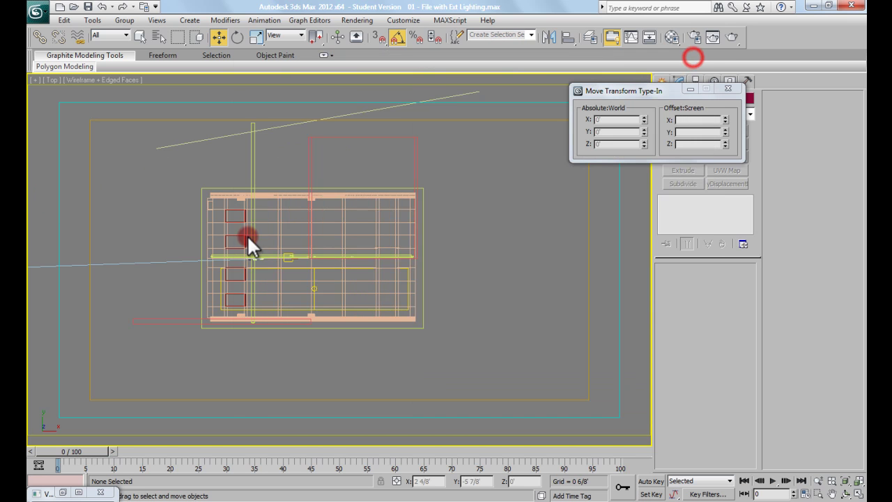
Select the mesh light inside the building, isolate it and exit isolation mode
left_click(320, 275)
right_click(320, 275)
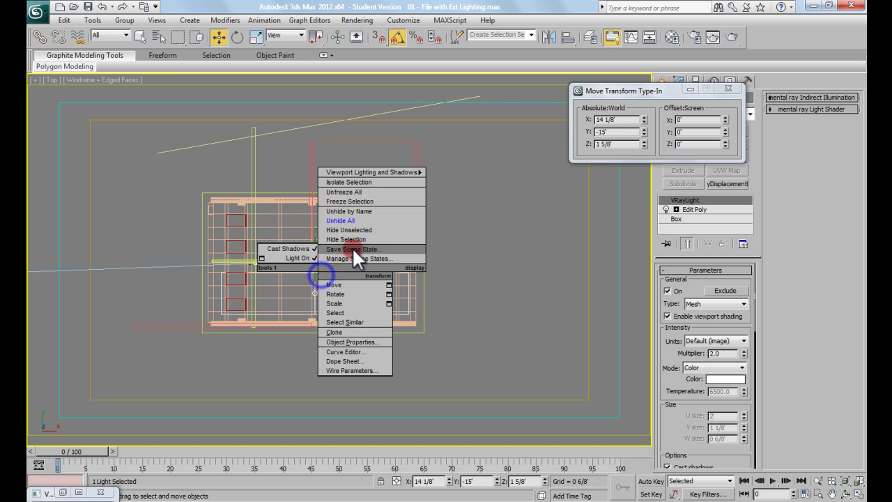
left_click(358, 182)
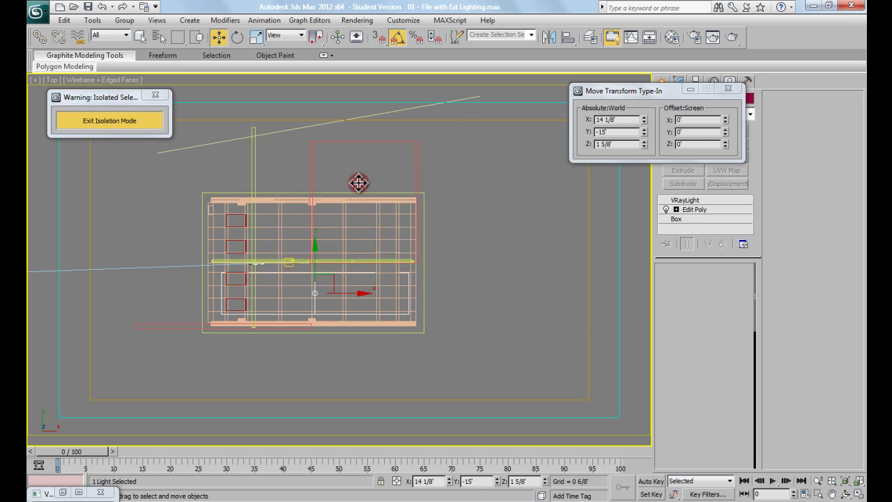
left_click(119, 122)
Clone the mesh light as one instance along Y into the building's other half, at about Y -4 1/8'
middle_click_drag(295, 191, 318, 210)
scroll(301, 210, "down", 5)
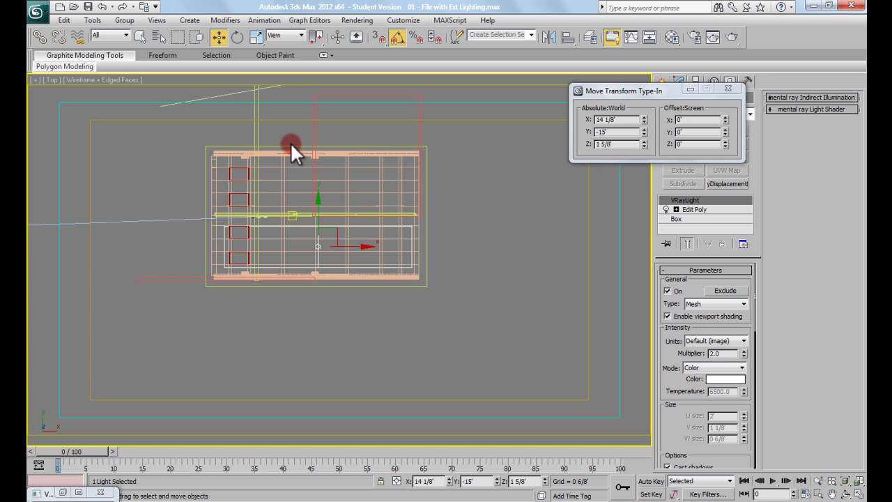
middle_click_drag(295, 133, 330, 253)
scroll(318, 205, "up", 2)
left_click_drag(318, 280, 326, 192, "shift")
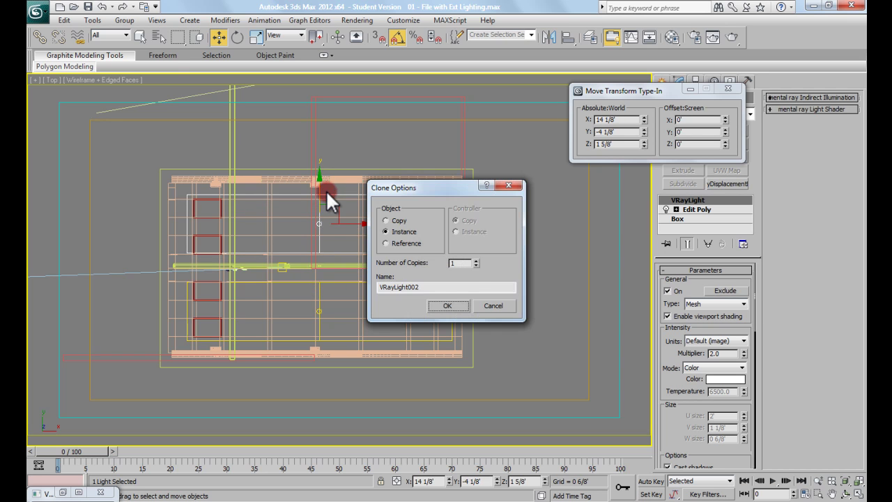
left_click(447, 305)
middle_click_drag(343, 218, 344, 248)
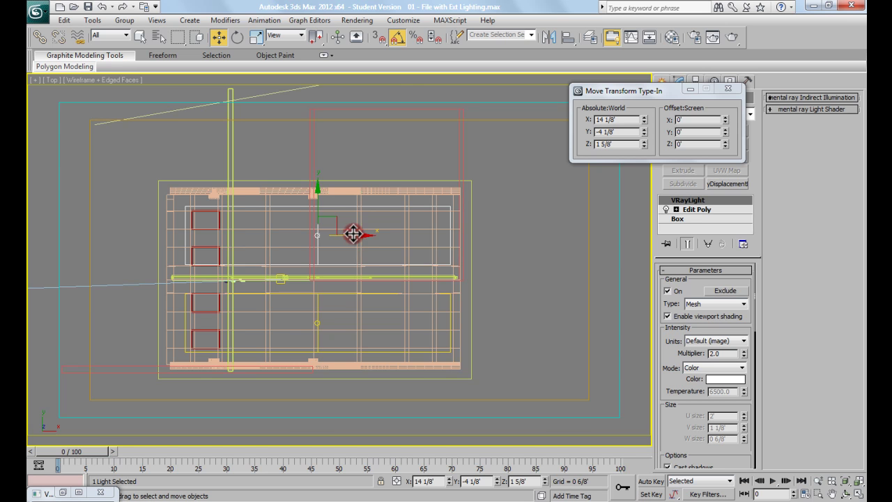
Switch to the VRayPhysicalCamera01 view, start a test render and close the V-Ray frame buffer
key("c")
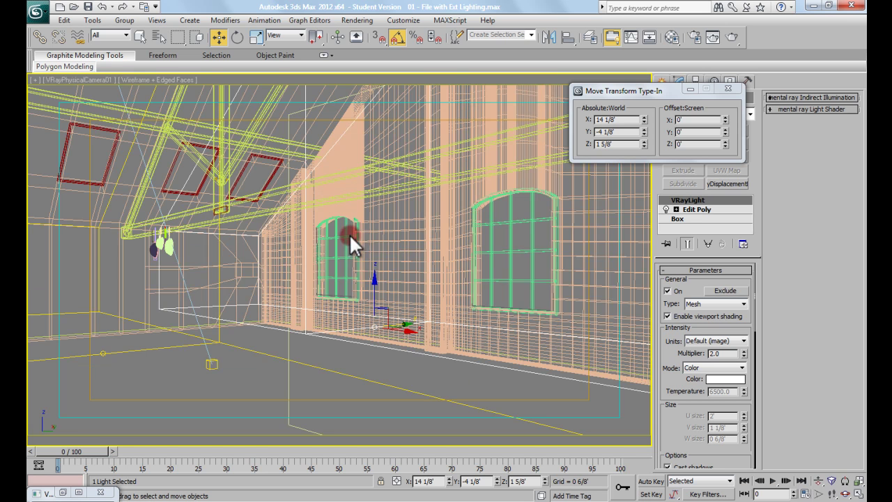
left_click(733, 36)
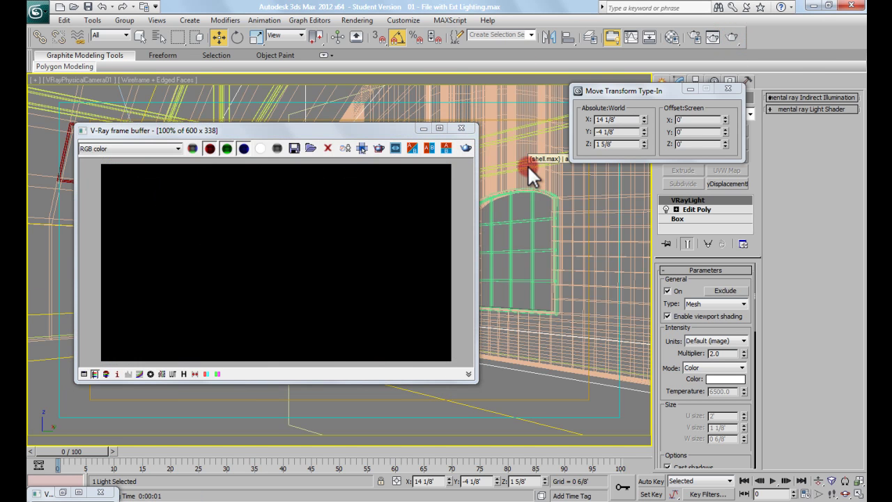
left_click(464, 127)
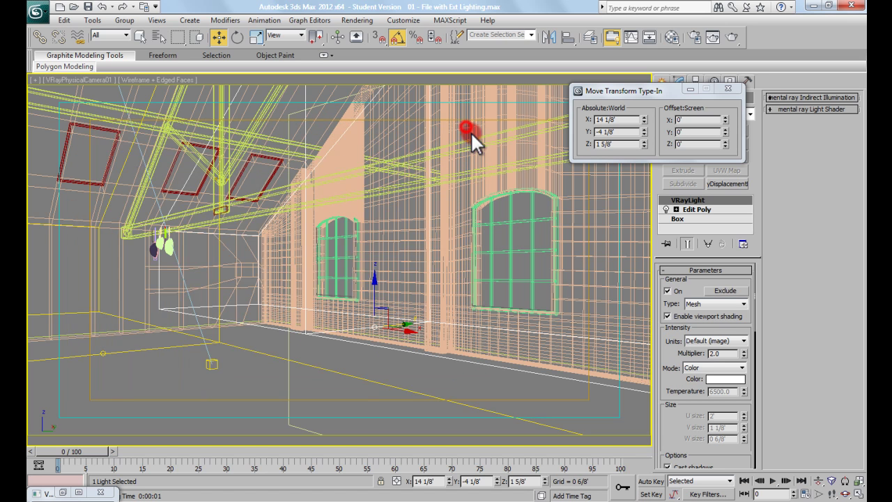
Turn on Invisible for the mesh lights and render the camera view
left_click_drag(675, 359, 675, 316)
scroll(674, 317, "down", 1)
scroll(674, 318, "up", 1)
scroll(673, 318, "down", 3)
scroll(674, 317, "down", 2)
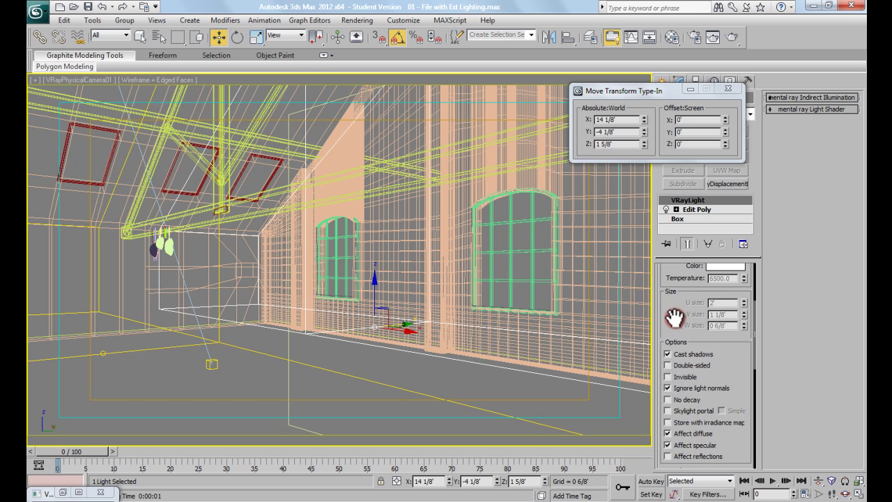
left_click(670, 360)
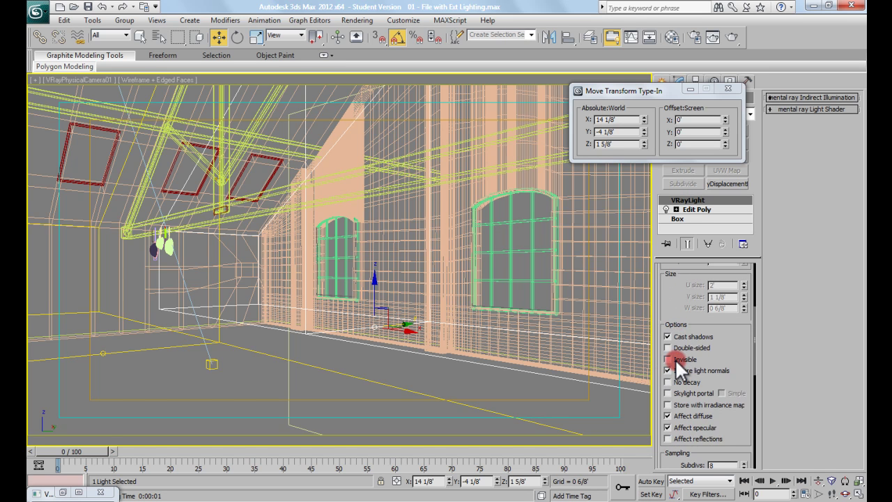
left_click(668, 360)
left_click(732, 35)
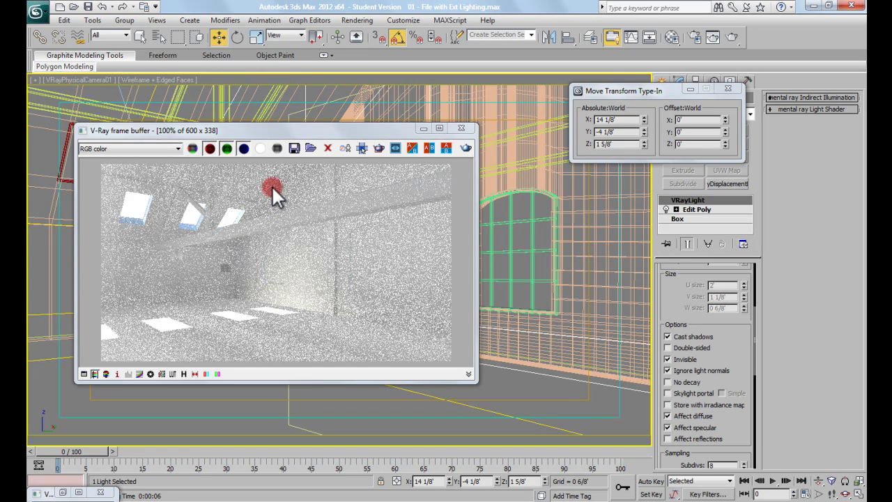
Set the mesh light's sampling Subdivs to 80 and render the camera view to check the noise
left_click_drag(729, 343, 739, 313)
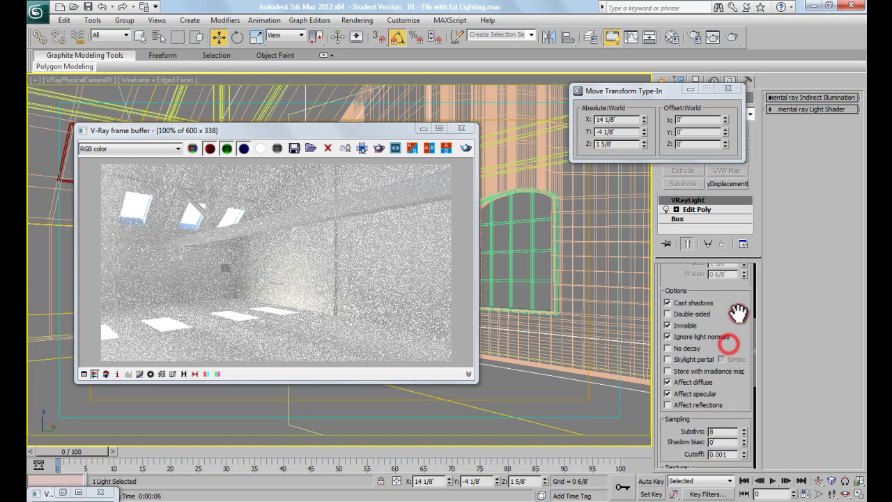
left_click_drag(739, 390, 738, 344)
left_click(728, 378)
left_click(718, 379)
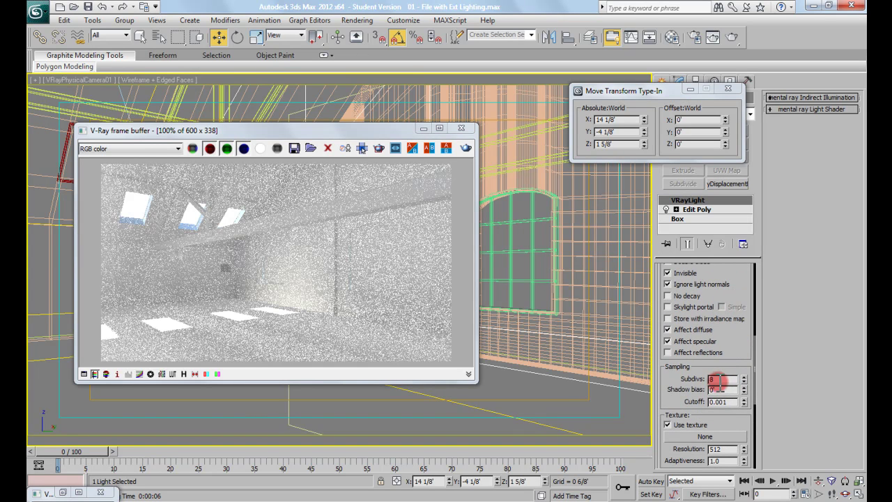
type("80")
key("Return")
left_click(731, 36)
left_click(245, 250)
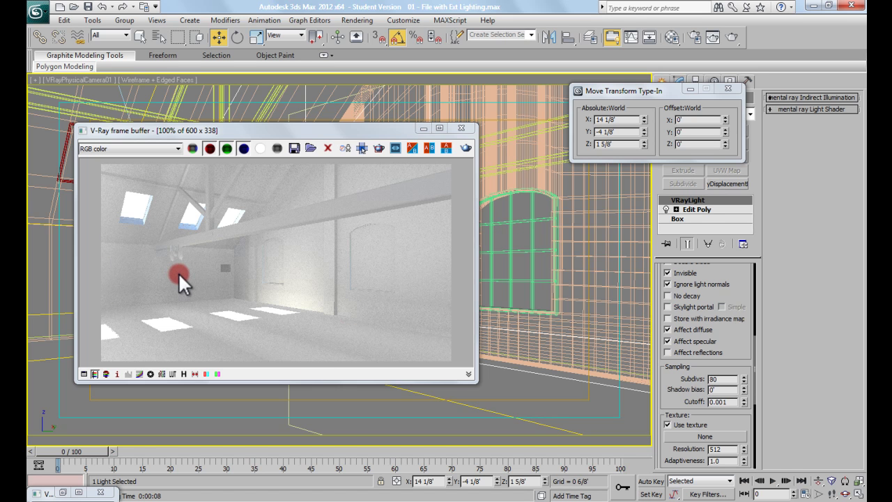
Set the mesh light's Subdivs to 8, render again, and close the frame buffer and Move Transform Type-In windows
double_click(723, 378)
type("8")
left_click(731, 35)
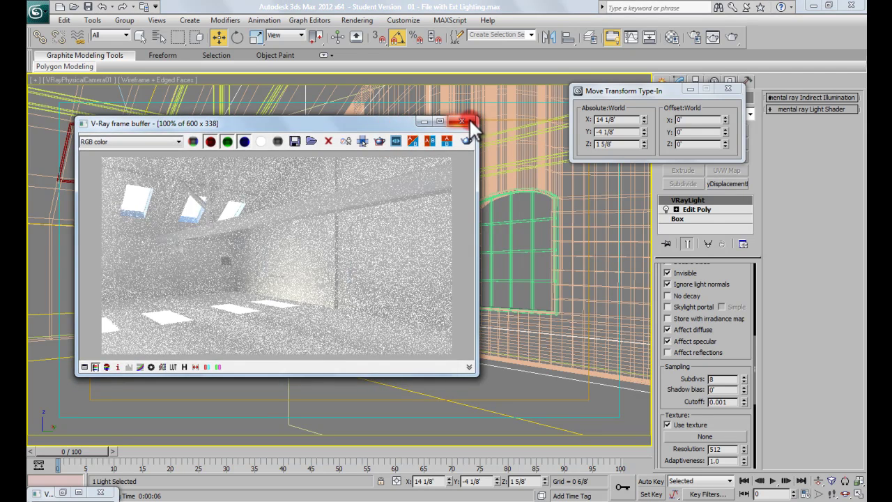
left_click(461, 127)
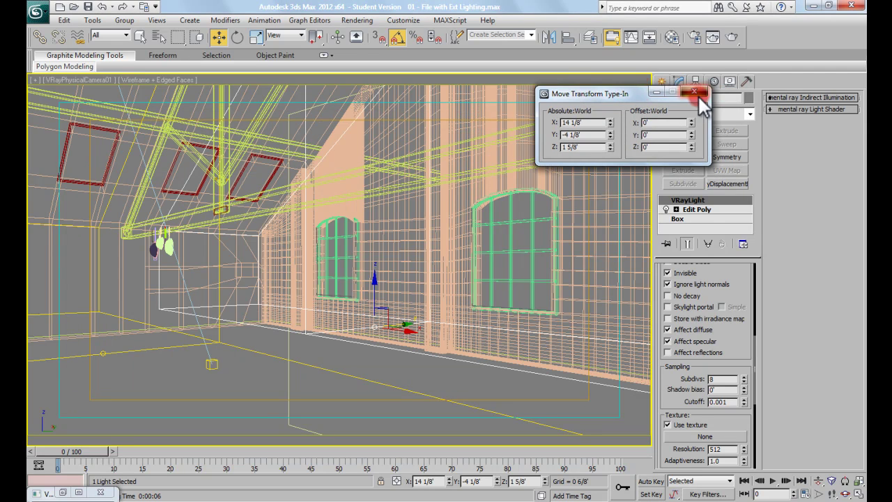
left_click(697, 90)
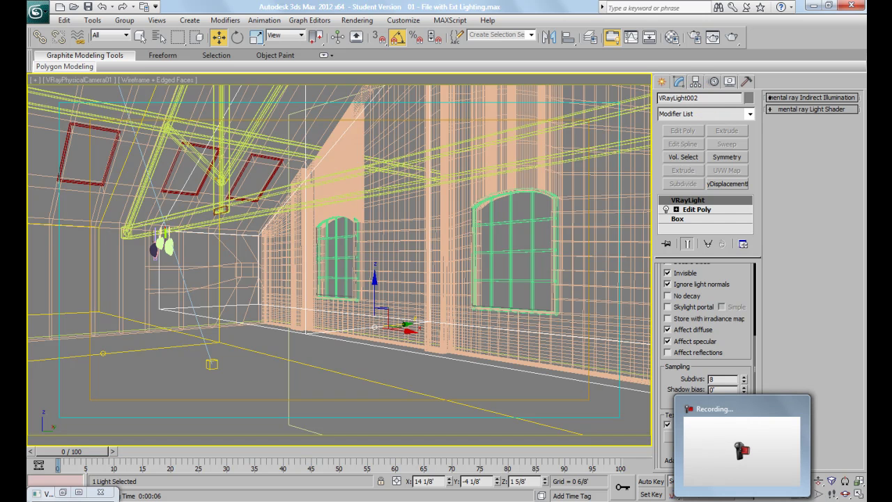